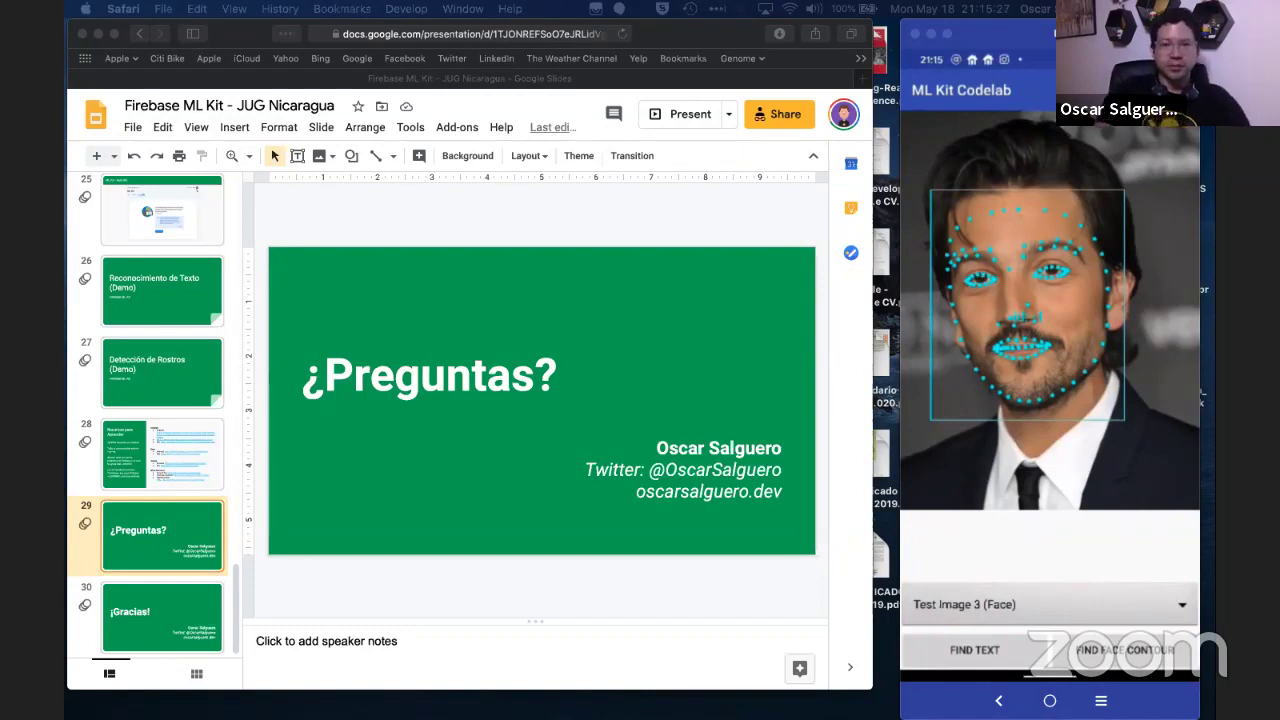
Open console.firebase.google.com in a new browser tab.
click(800, 35)
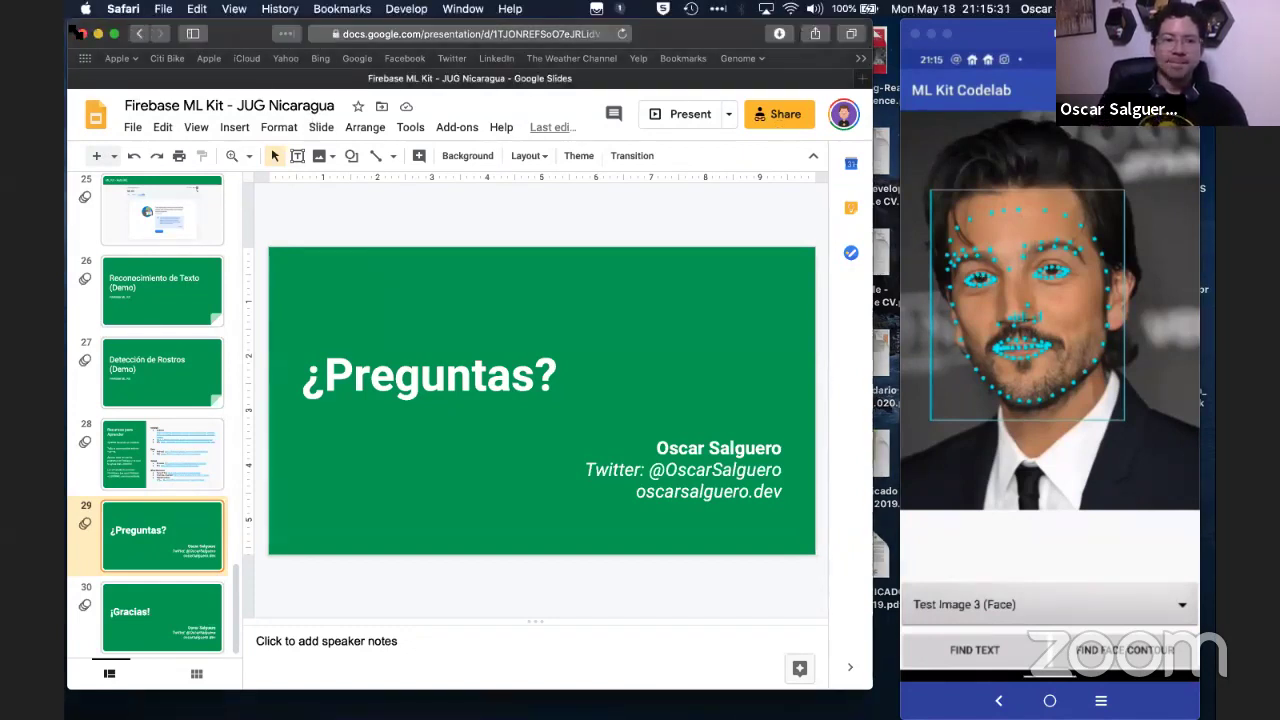
key(ctrl+Up)
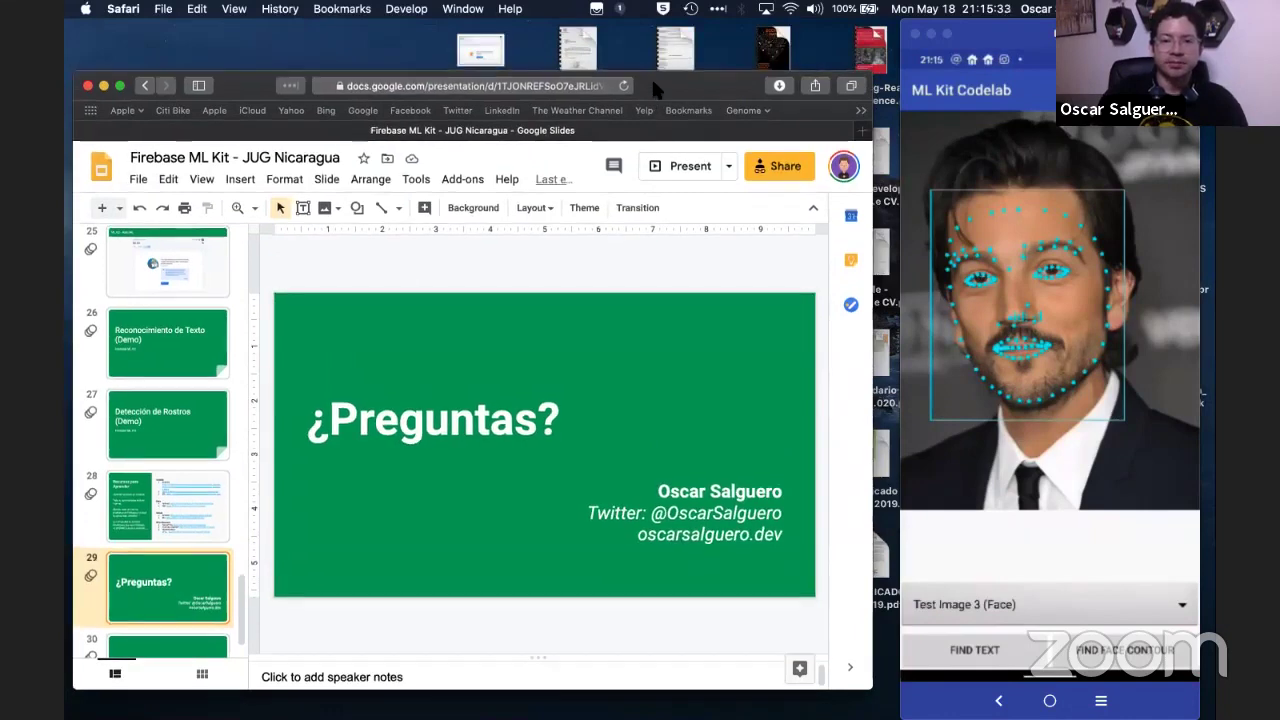
key(super+t)
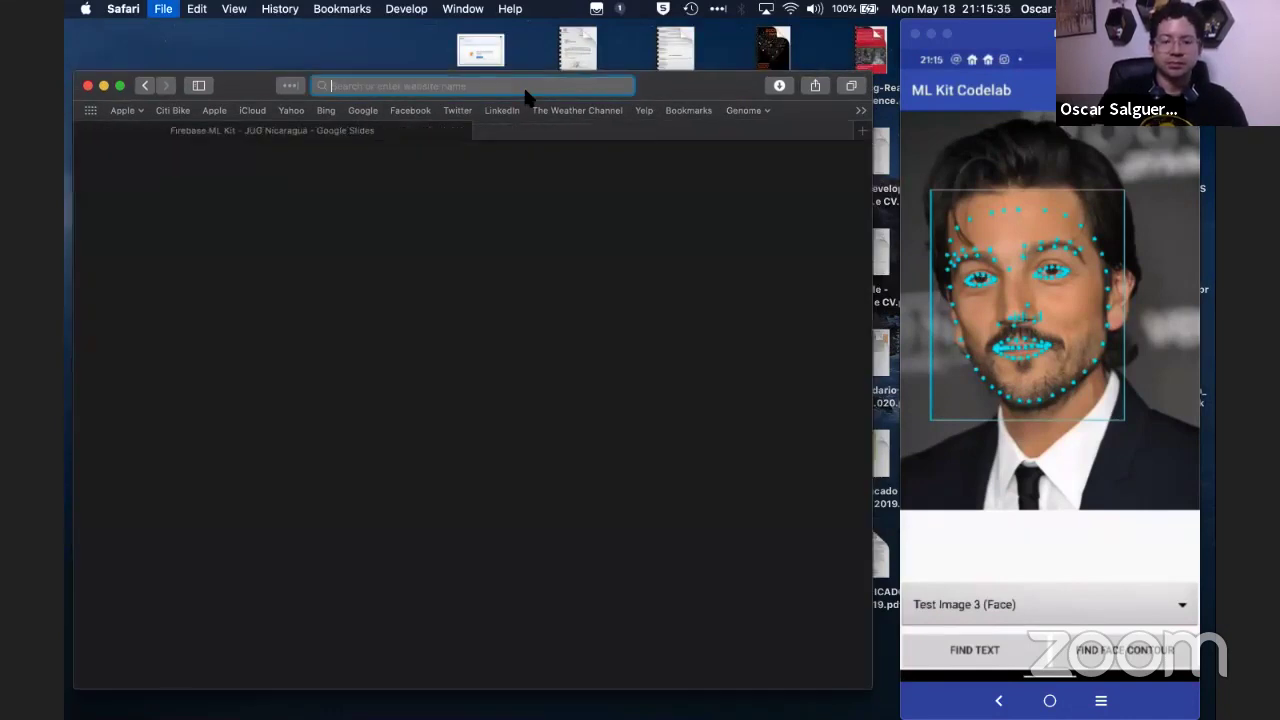
text(conso)
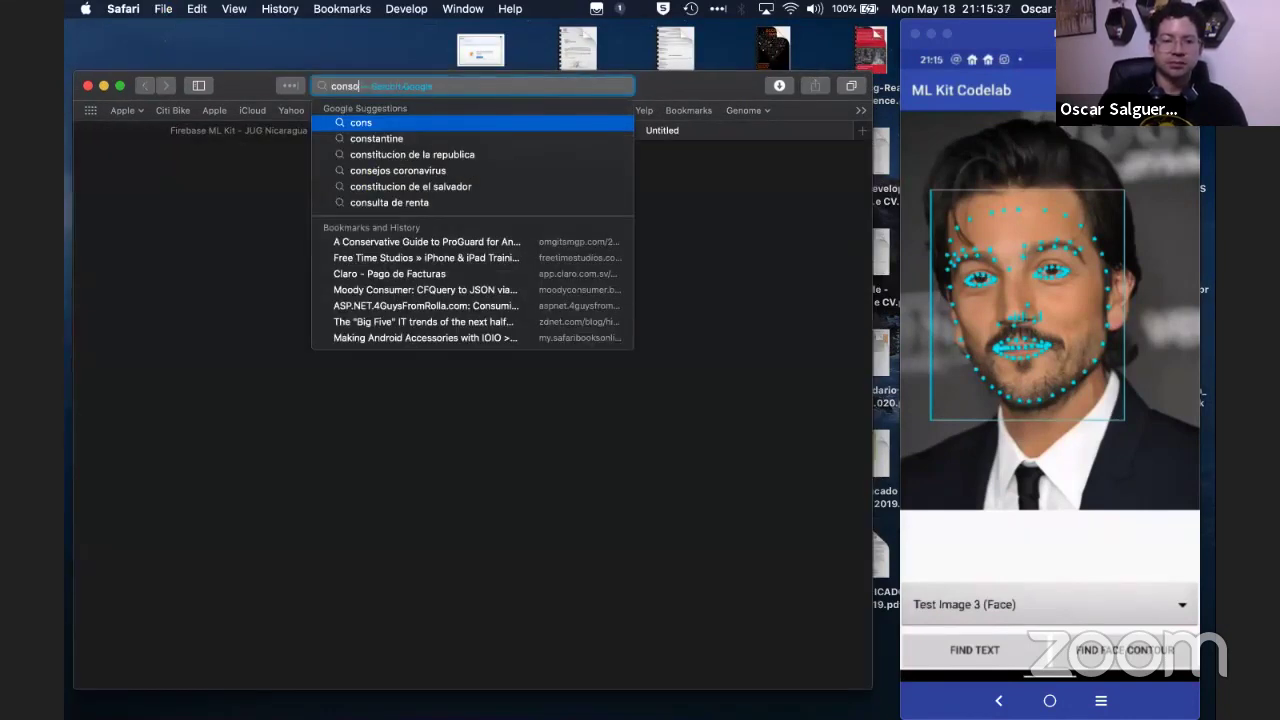
text(le.firebase)
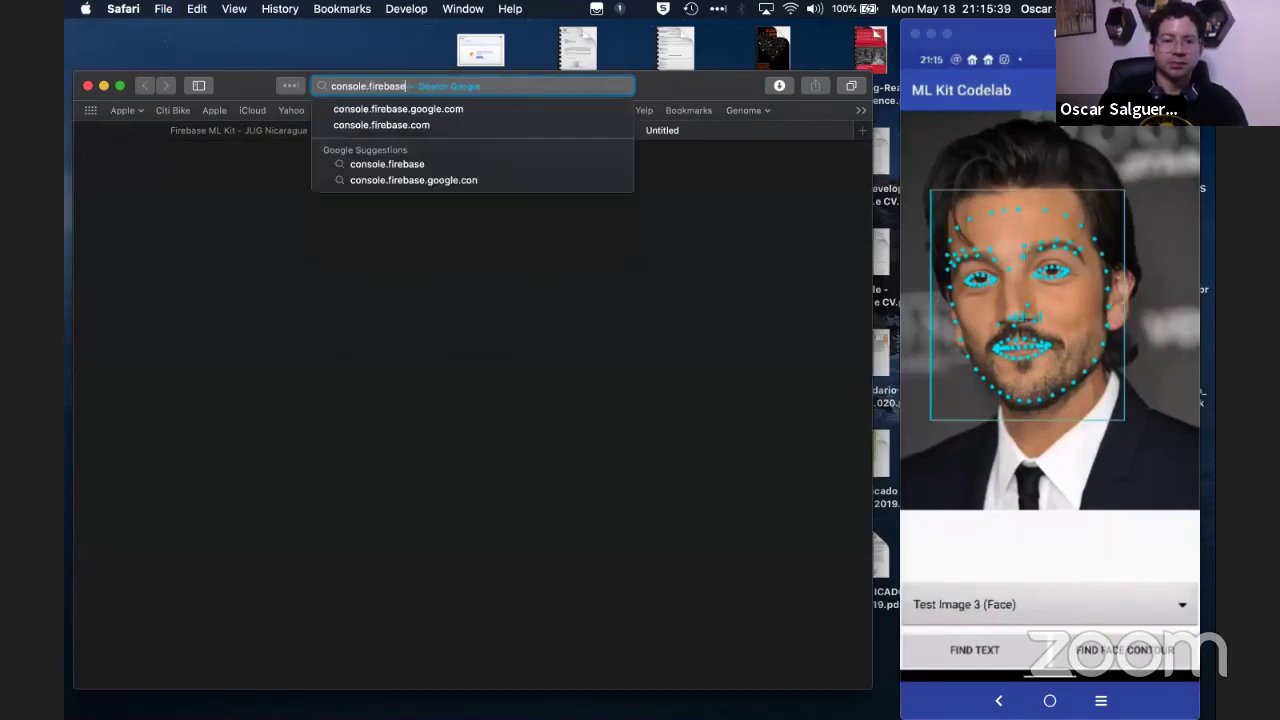
key(Down)
key(Return)
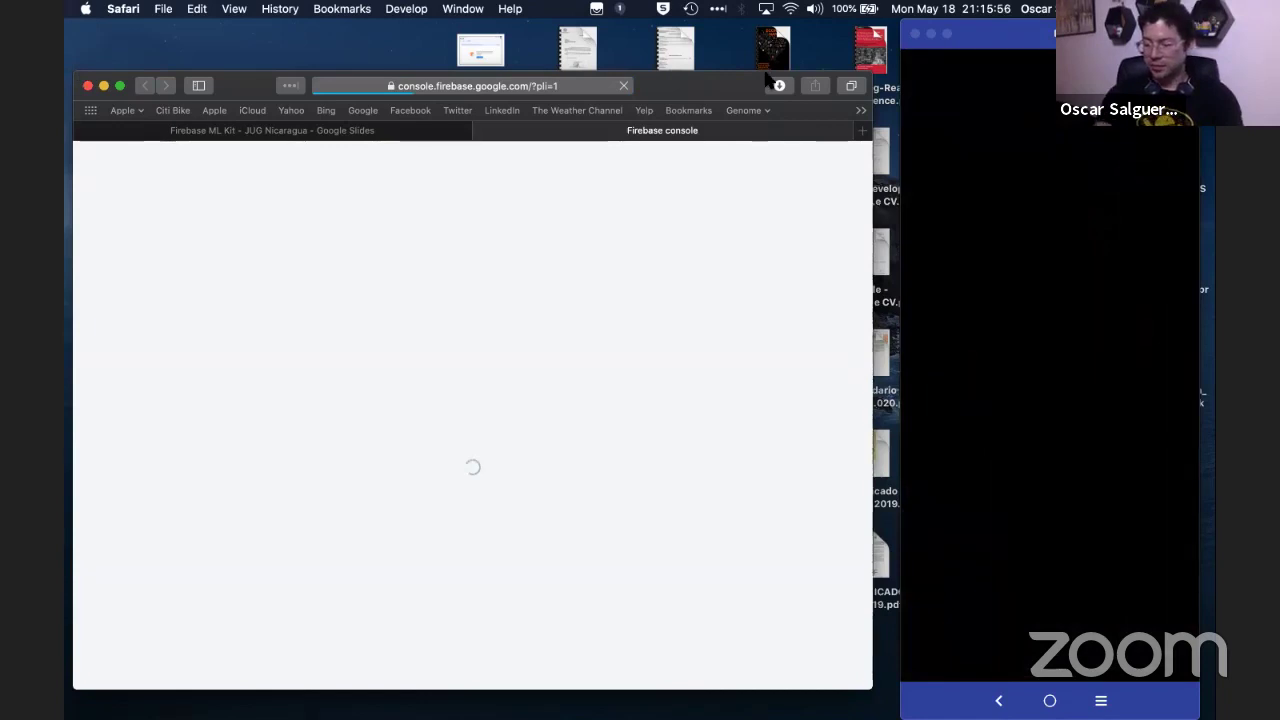
Open the ML Kit Codelab Villahermosa project and shift the browser window slightly higher on the desktop.
click(985, 40)
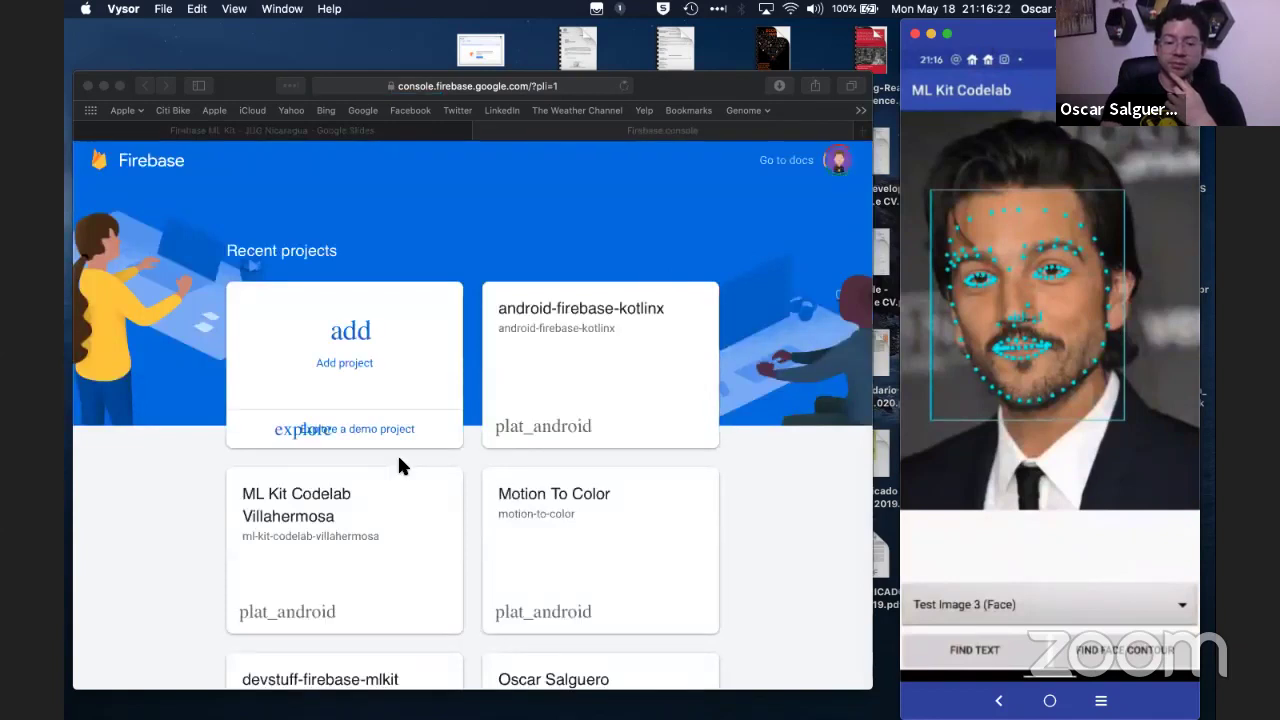
click(399, 463)
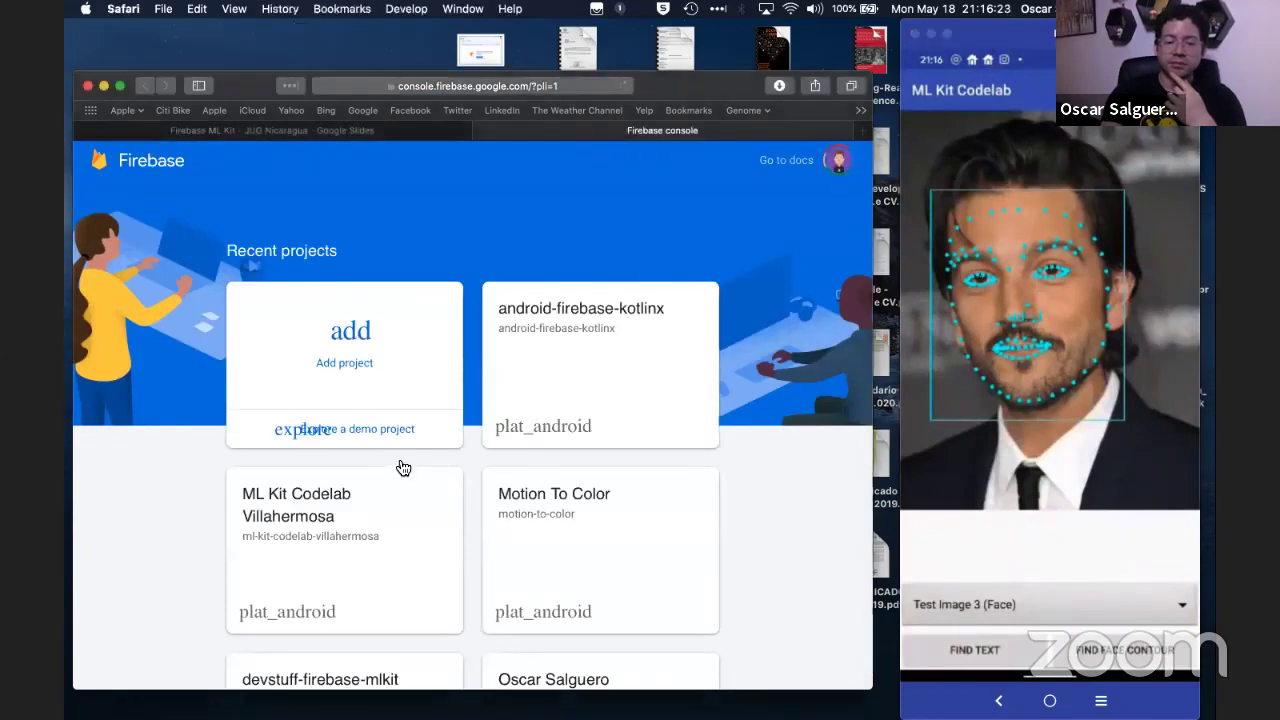
click(379, 480)
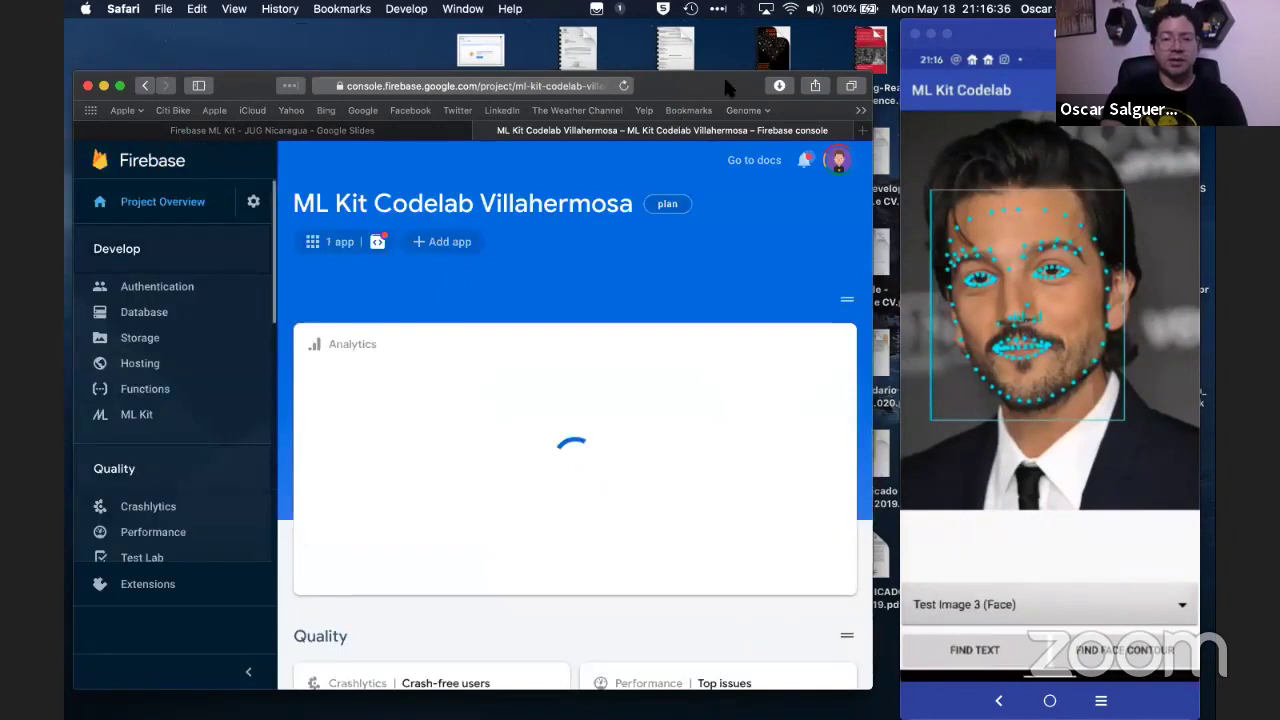
drag(725, 80, 725, 66)
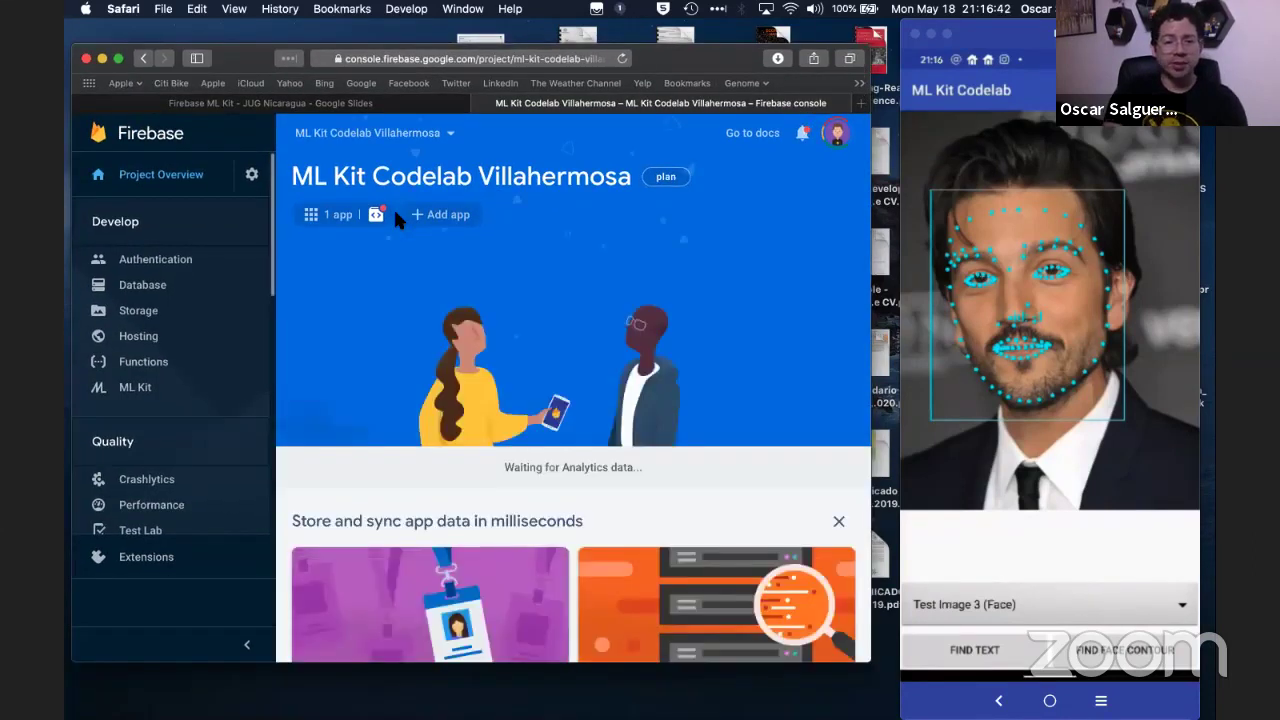
Look through the project's product list, open ML Kit and get started with it.
scroll(200, 362, down, 3)
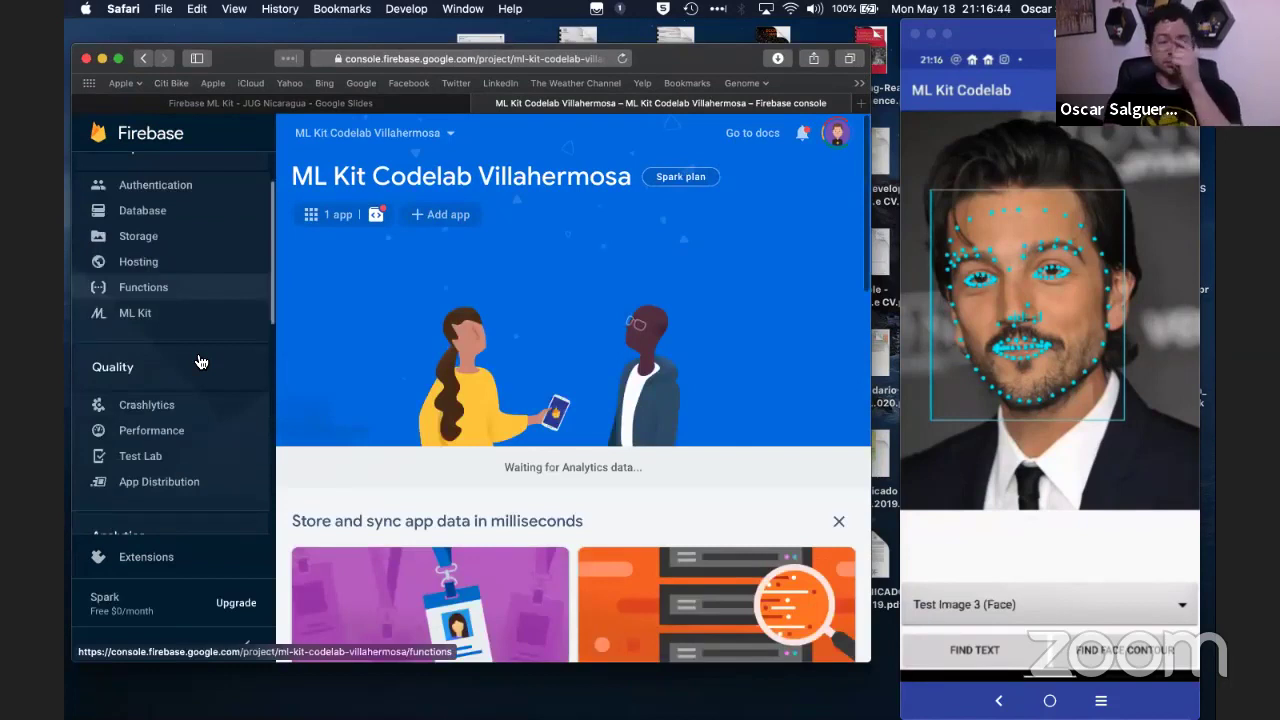
scroll(200, 362, down, 2)
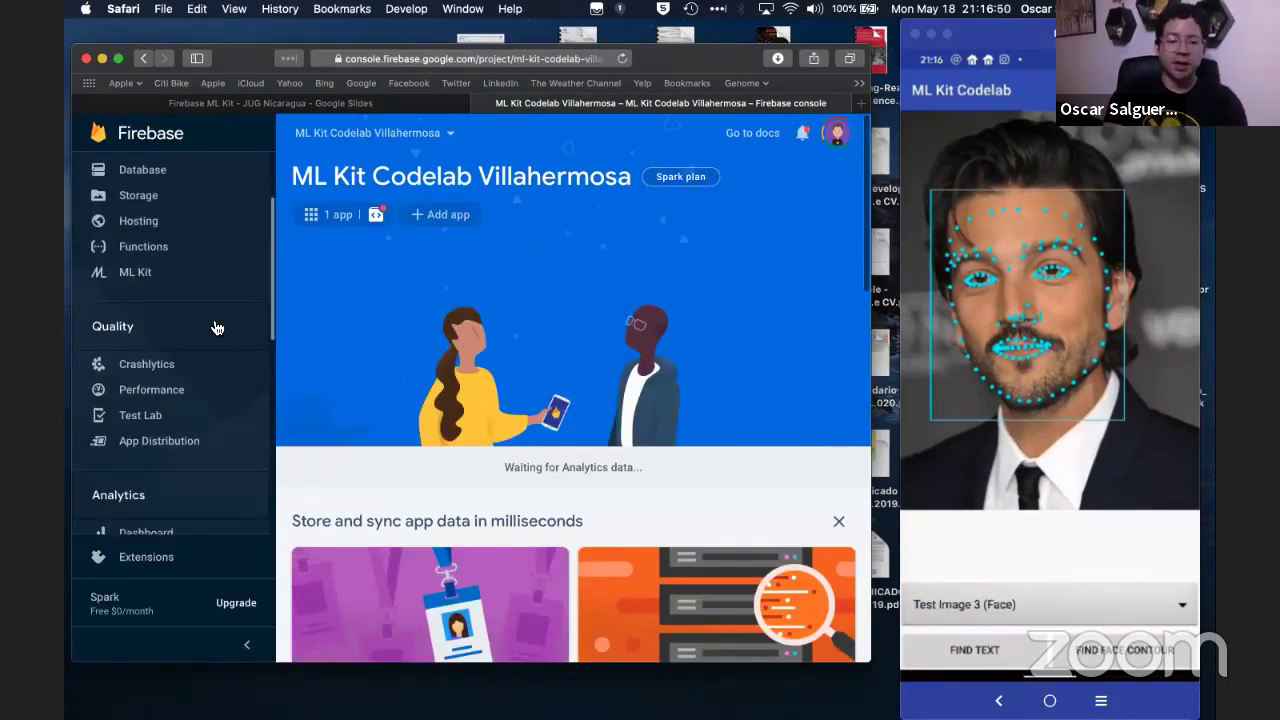
scroll(216, 328, down, 3)
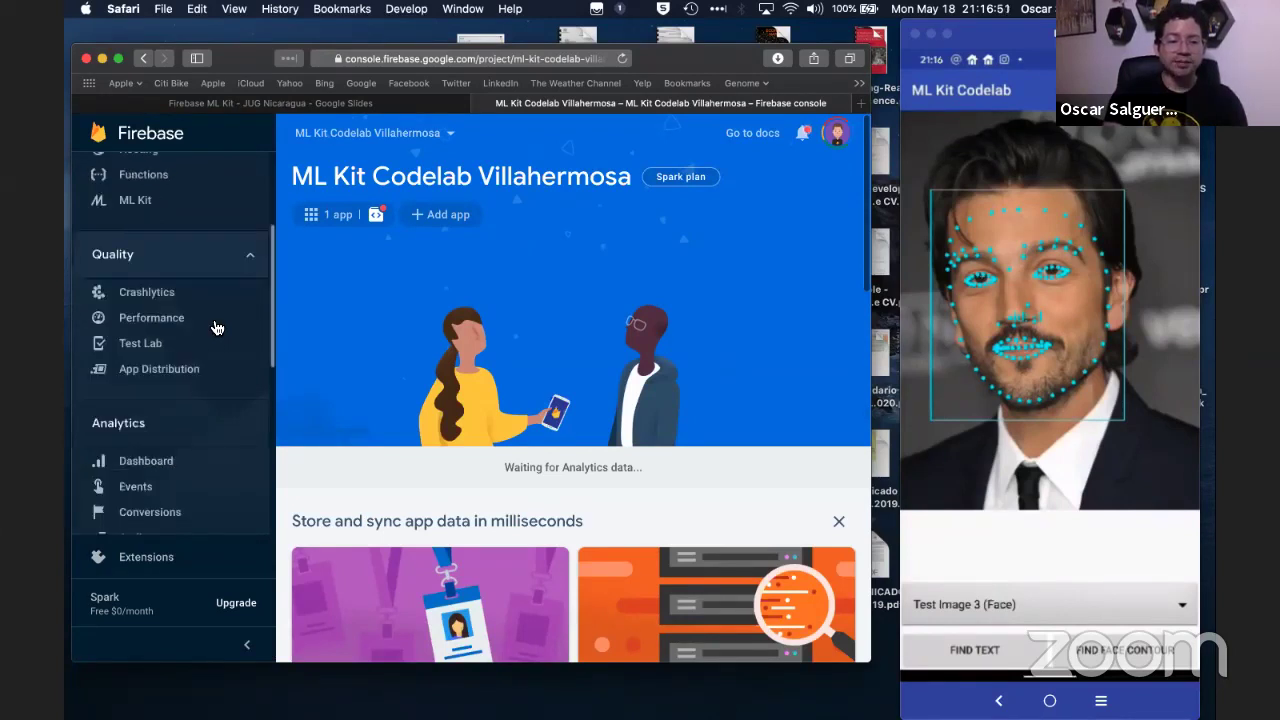
scroll(216, 328, down, 8)
scroll(216, 328, up, 10)
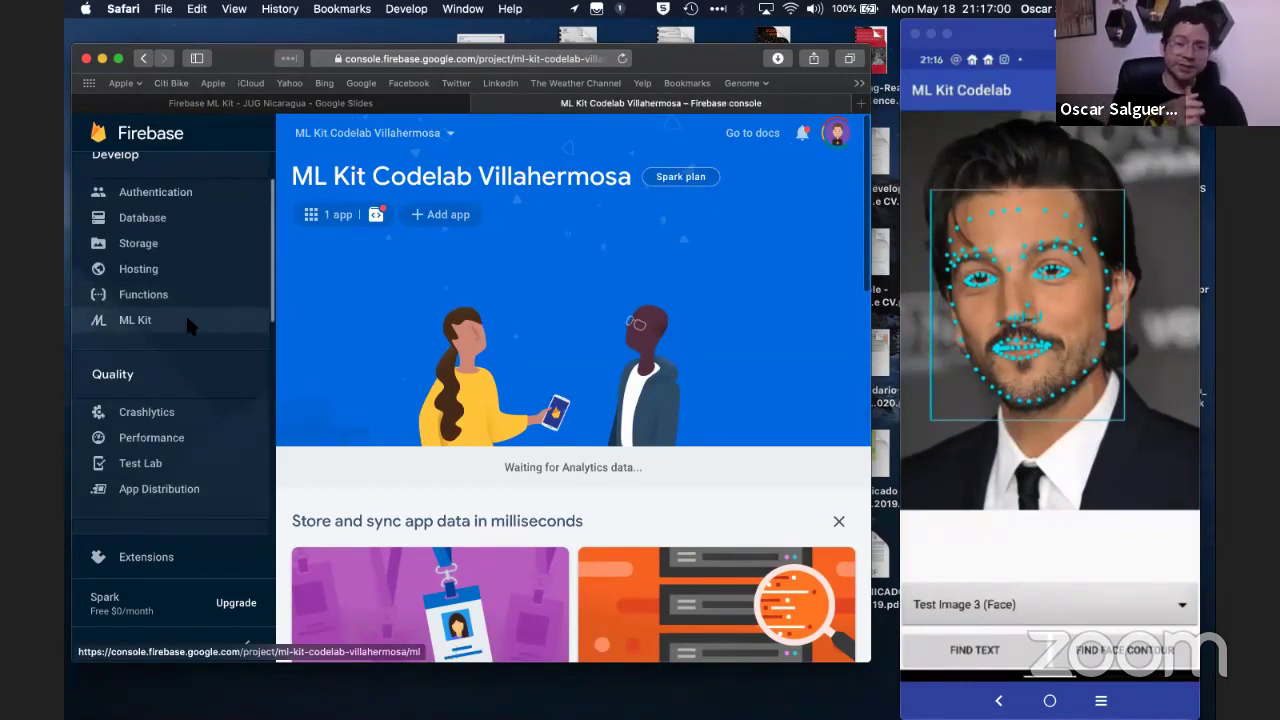
click(187, 320)
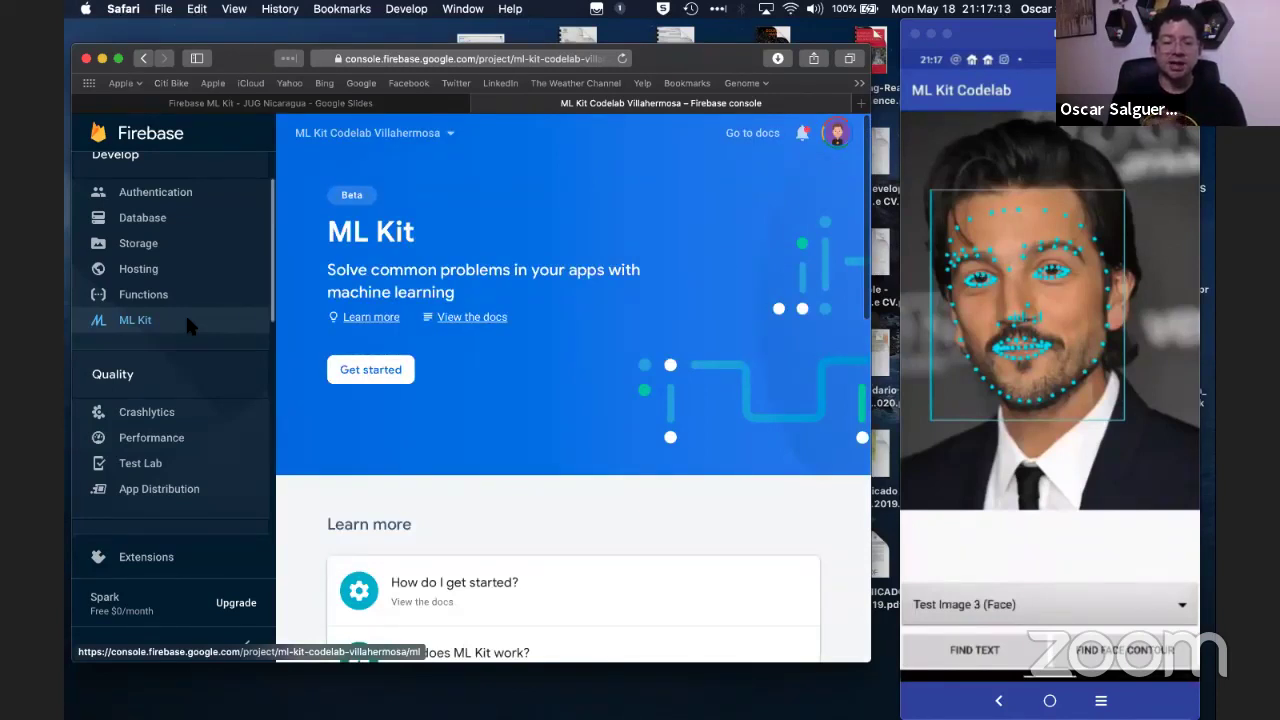
click(368, 372)
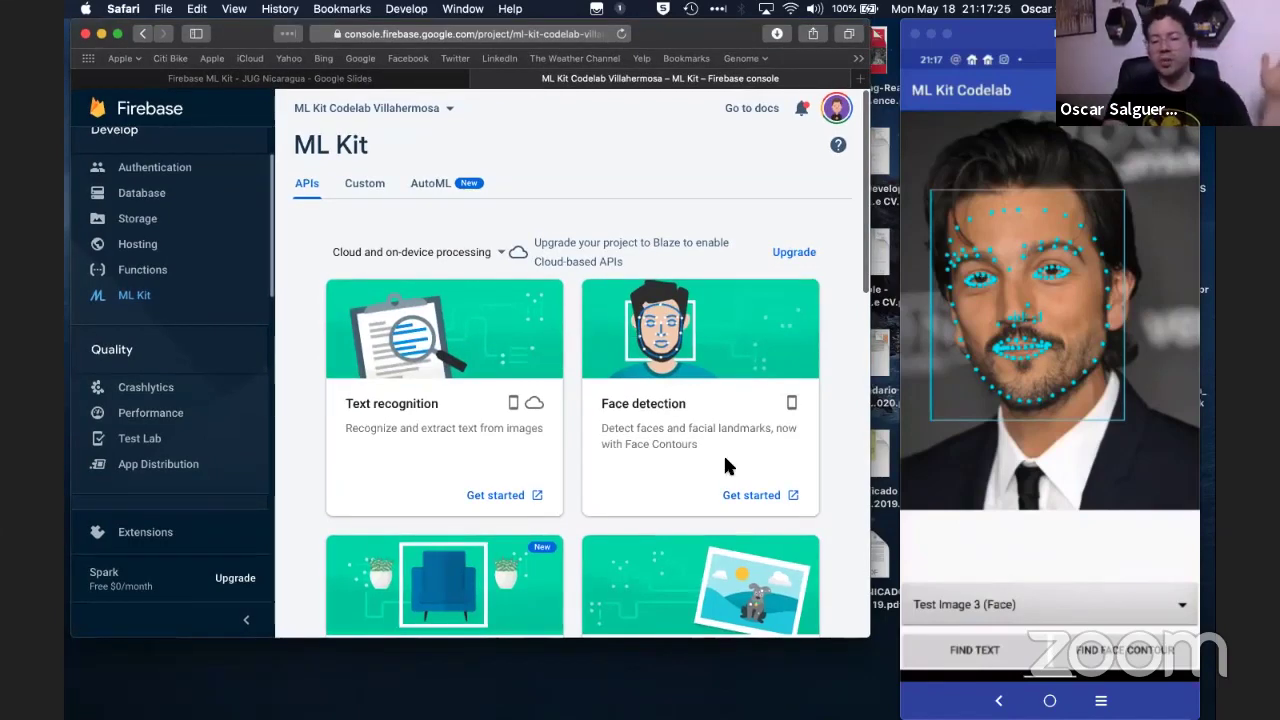
Enlarge the browser window and filter the ML Kit APIs to On-device.
drag(877, 640, 1162, 719)
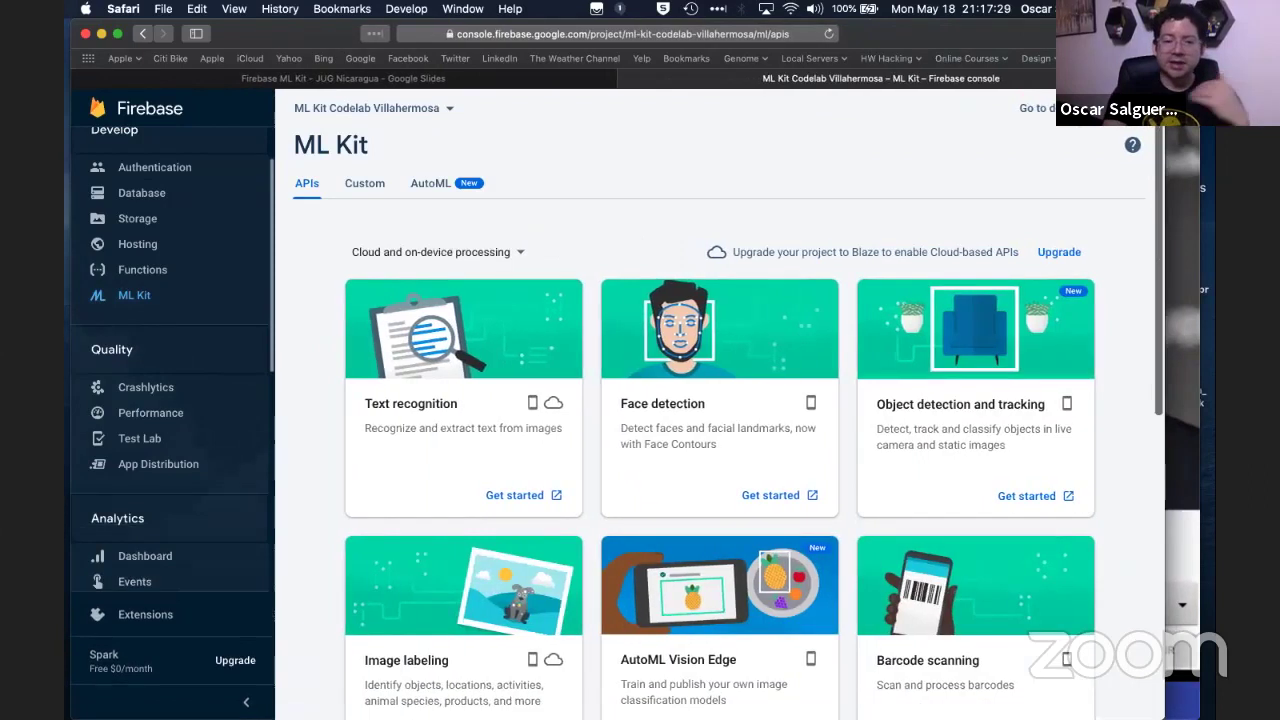
click(521, 256)
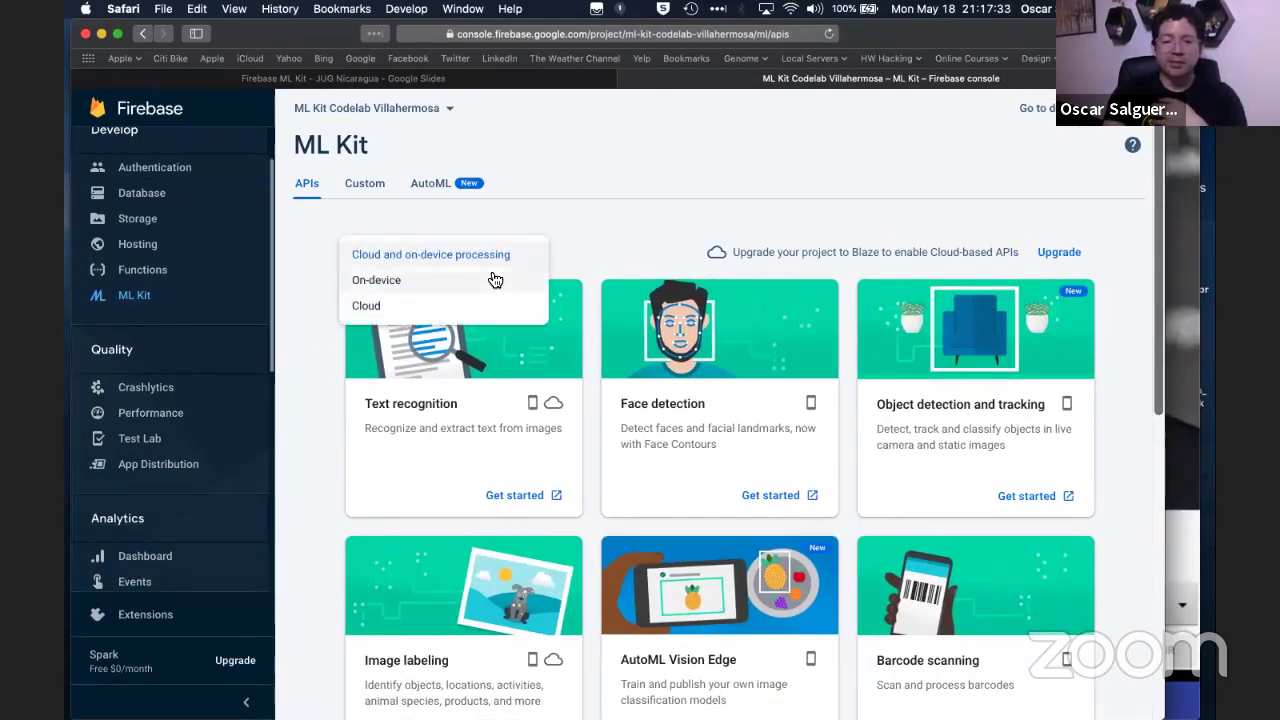
click(495, 280)
Examine the on-device API cards, from Text recognition through Smart Reply.
scroll(555, 255, down, 3)
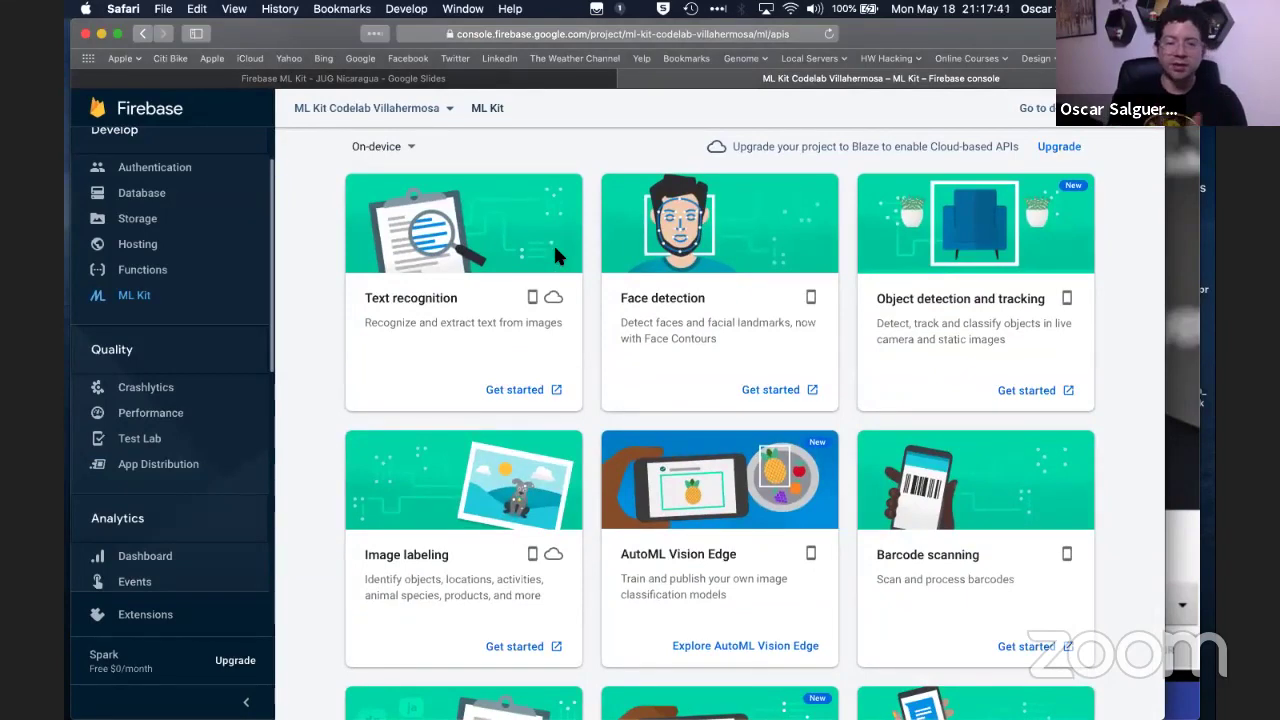
scroll(558, 257, down, 1)
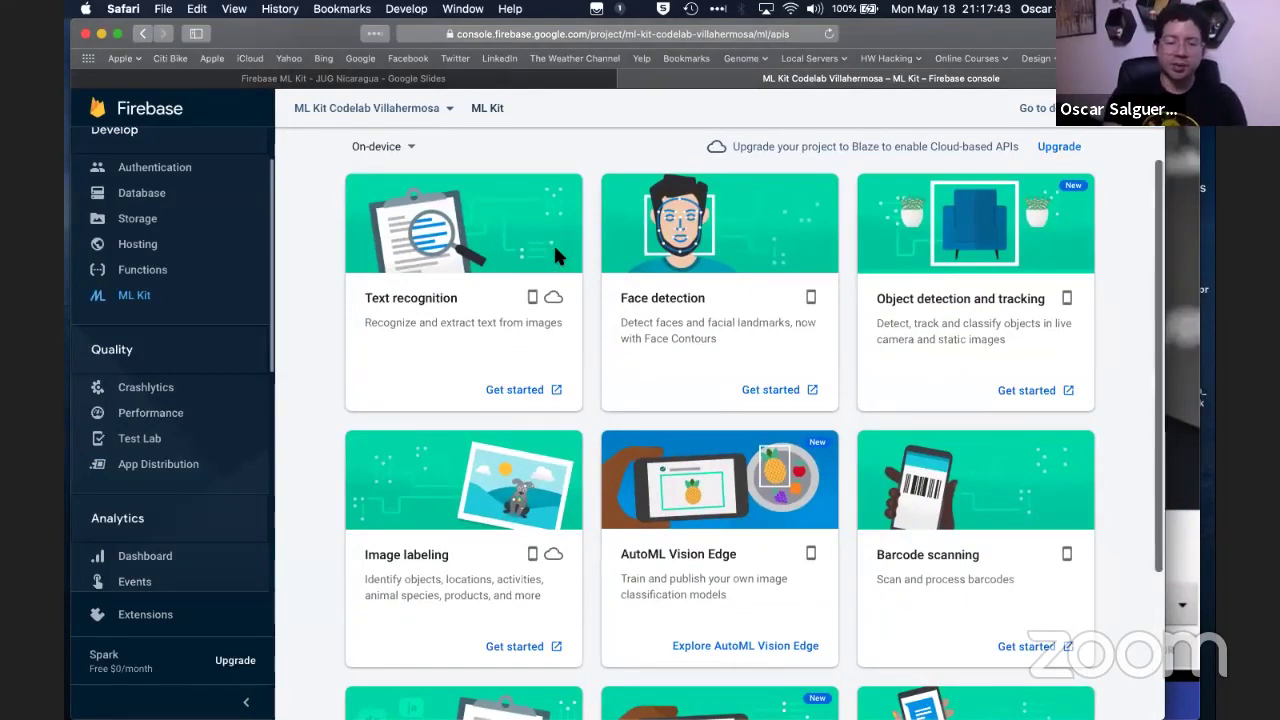
scroll(558, 257, down, 1)
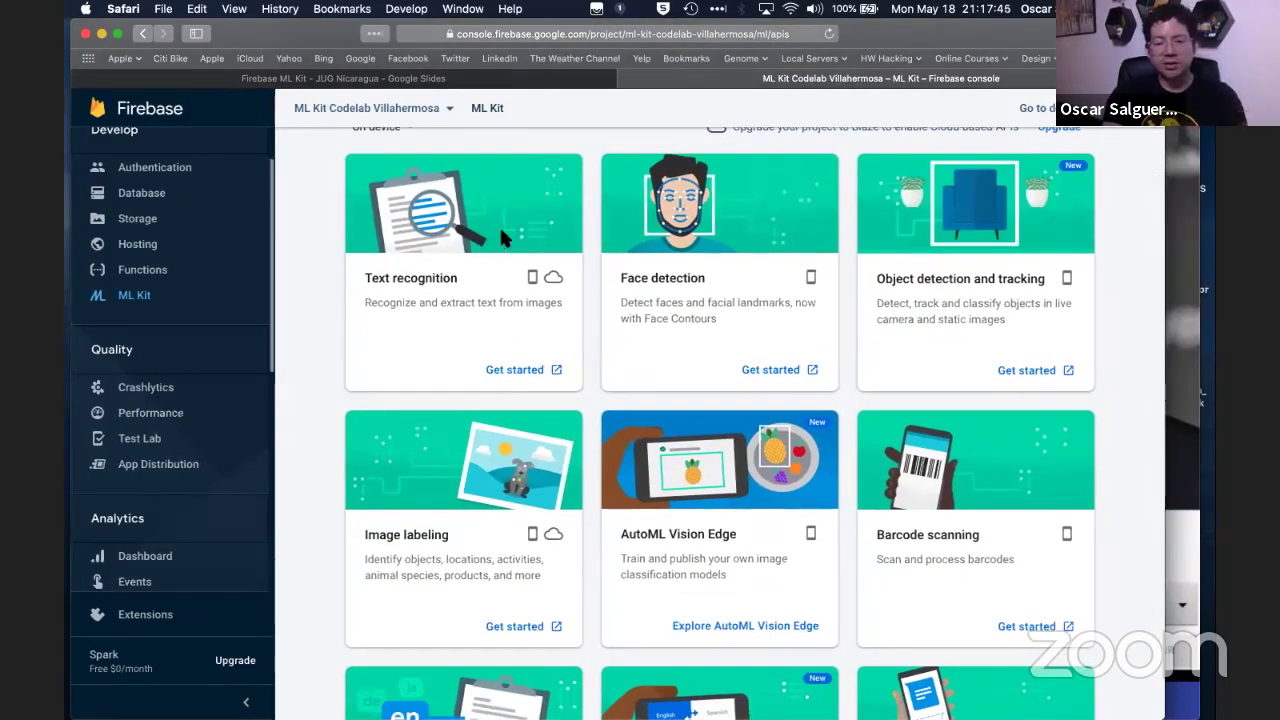
scroll(743, 283, down, 3)
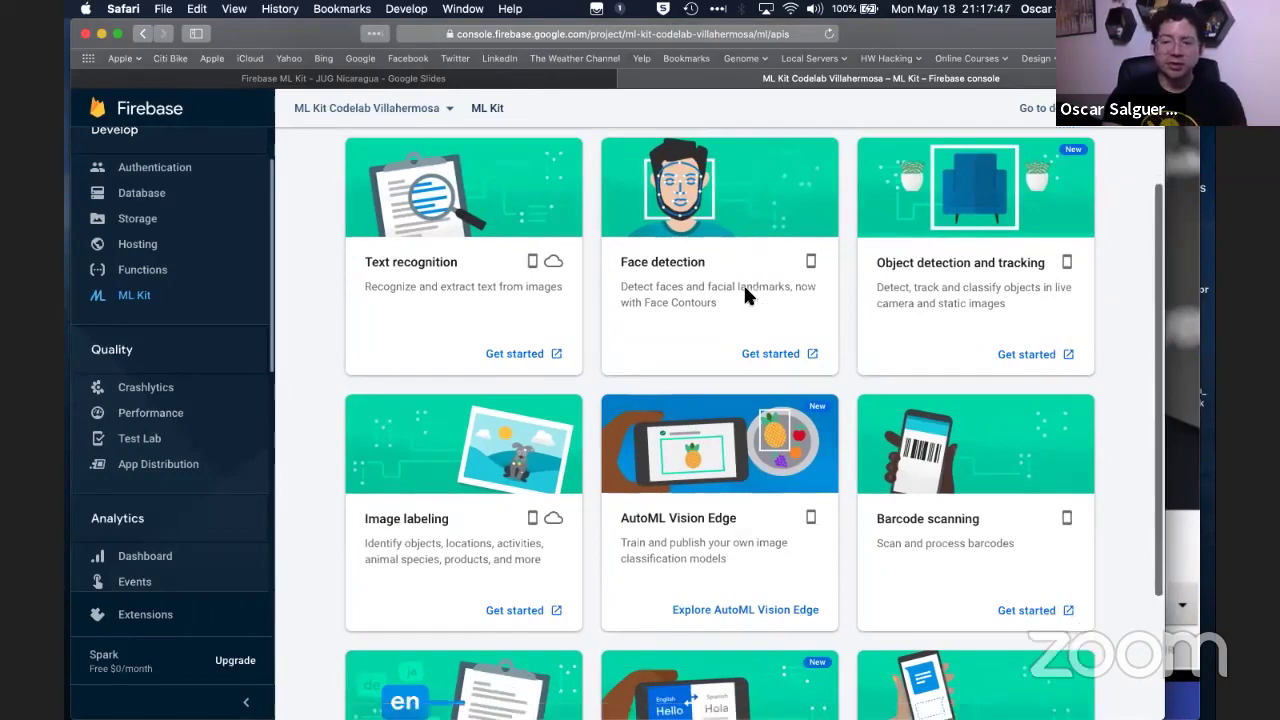
scroll(745, 295, down, 5)
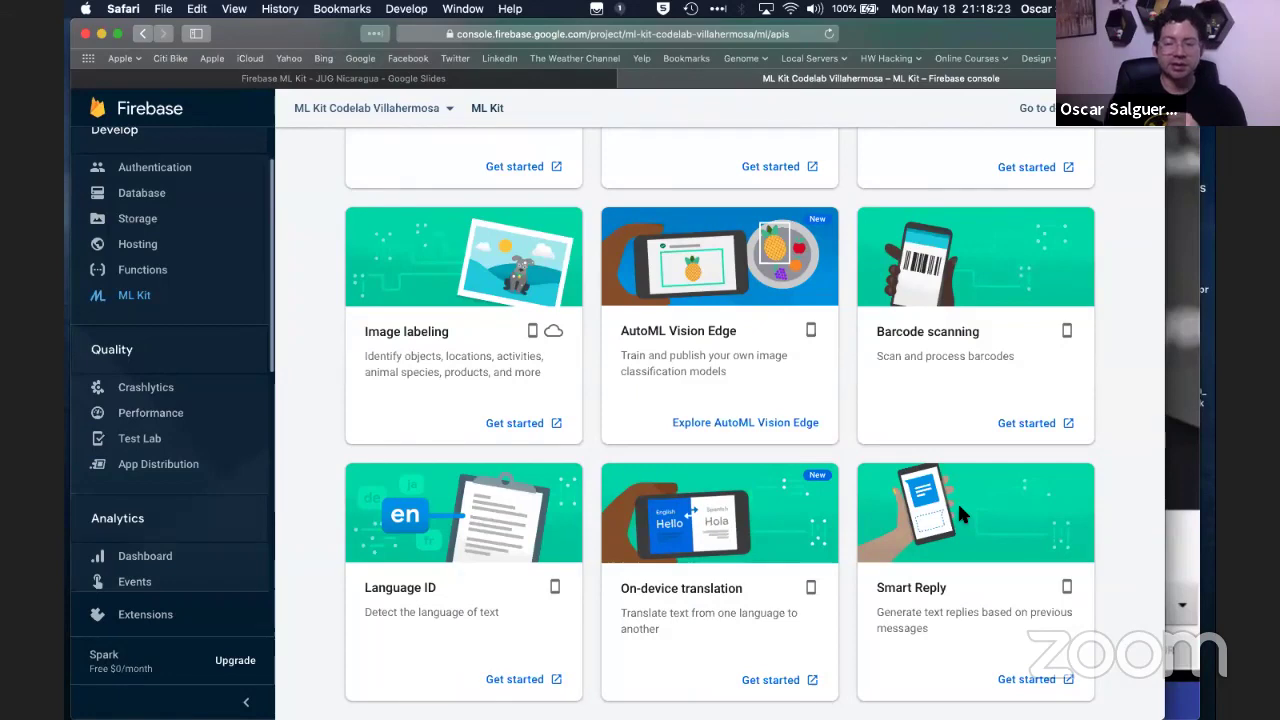
scroll(415, 285, up, 5)
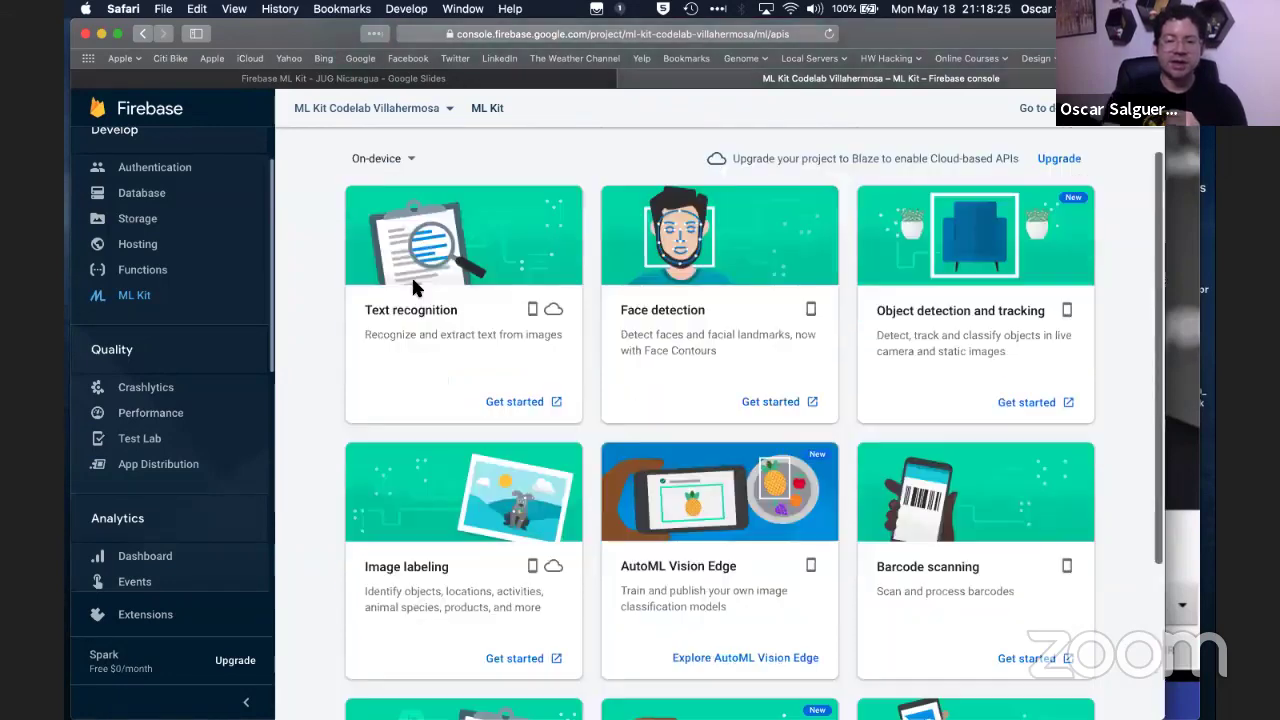
scroll(415, 285, up, 1)
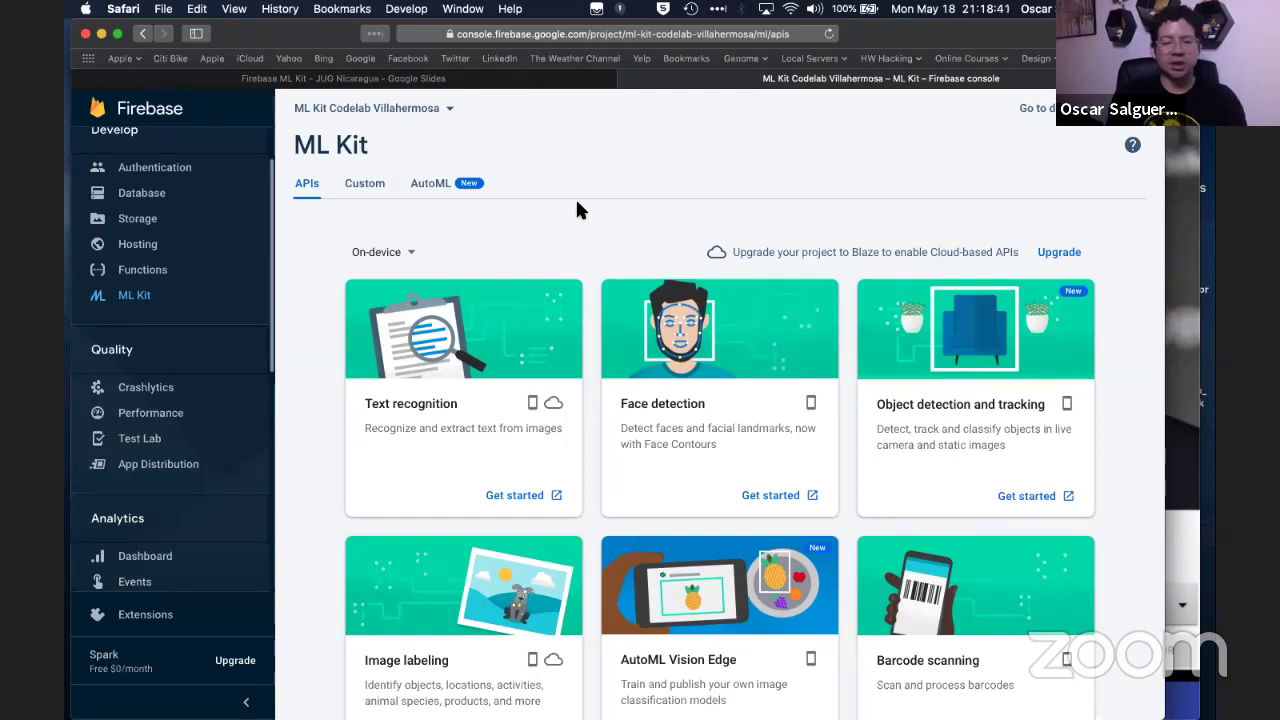
Filter the ML Kit APIs to Cloud.
click(400, 252)
click(382, 287)
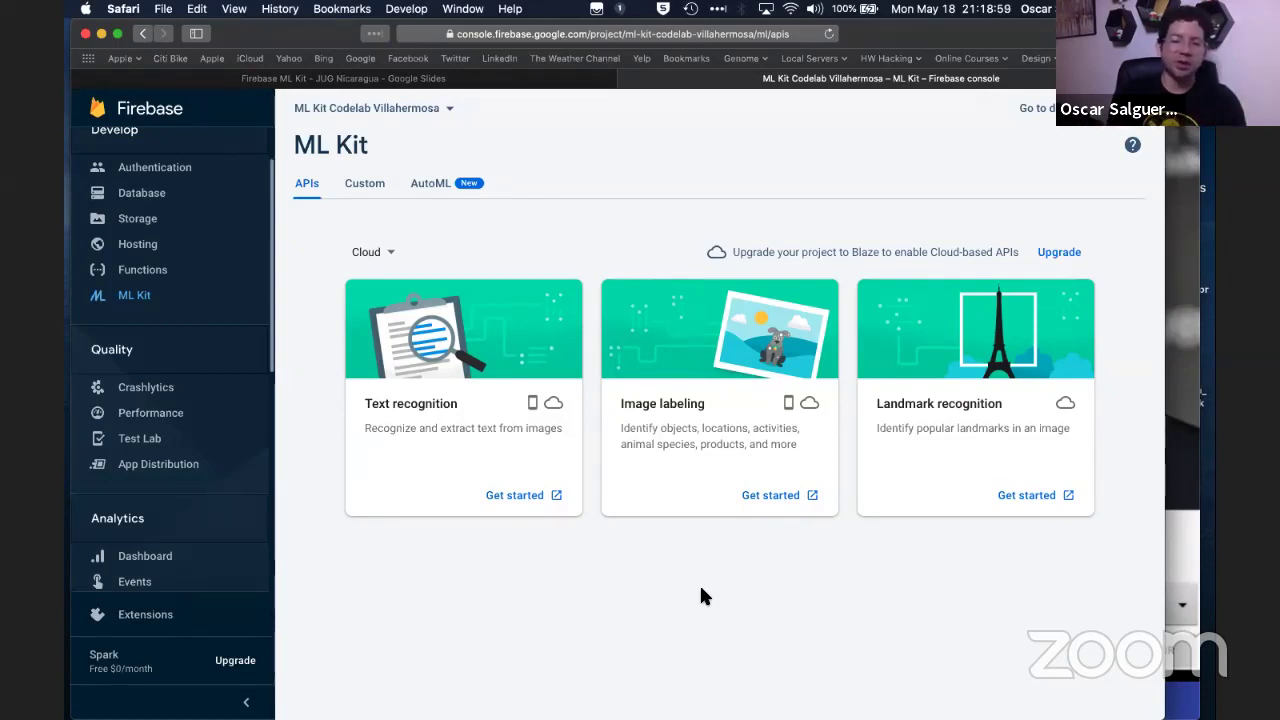
Compare ML Kit's Custom and AutoML model pages, ending on the Custom page.
click(369, 195)
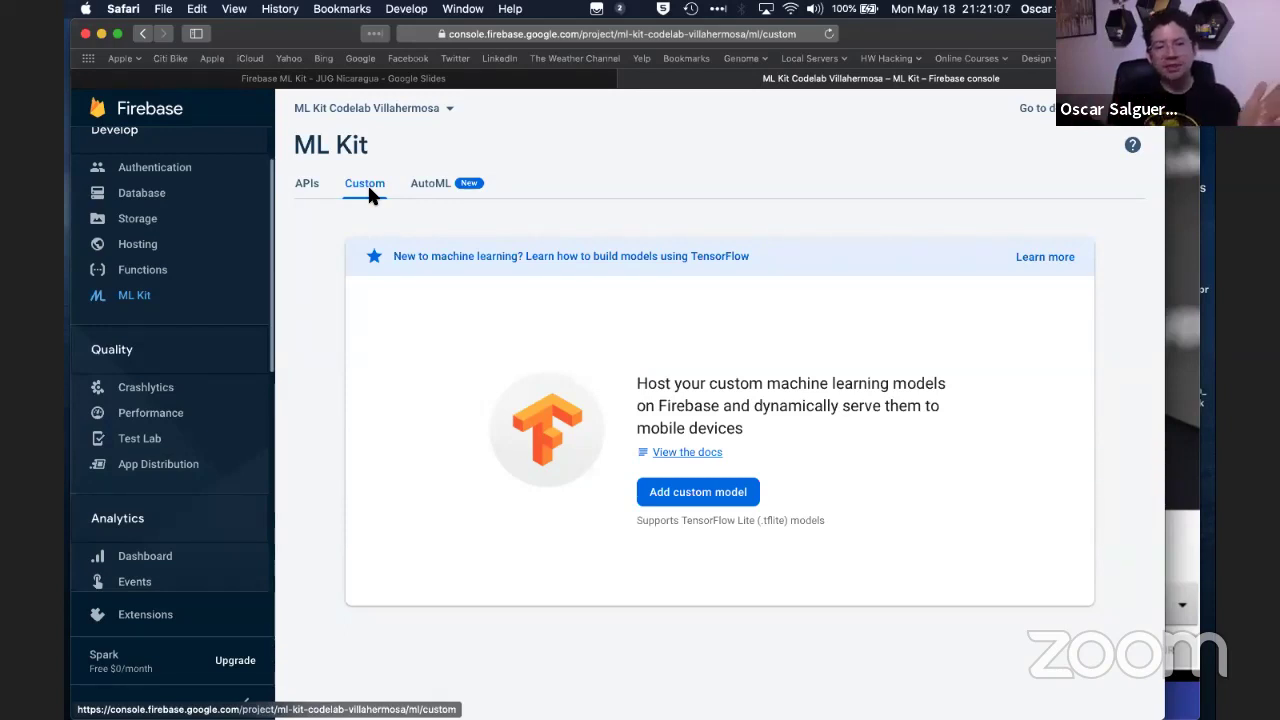
click(429, 183)
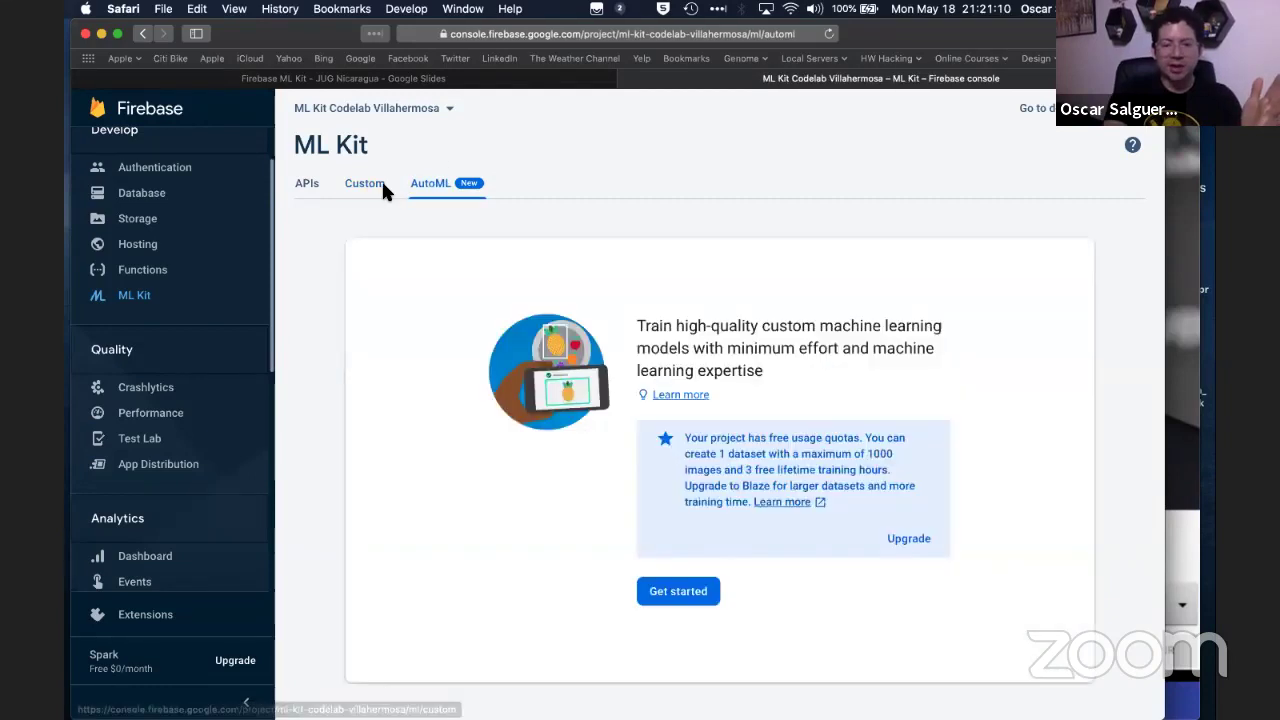
click(380, 183)
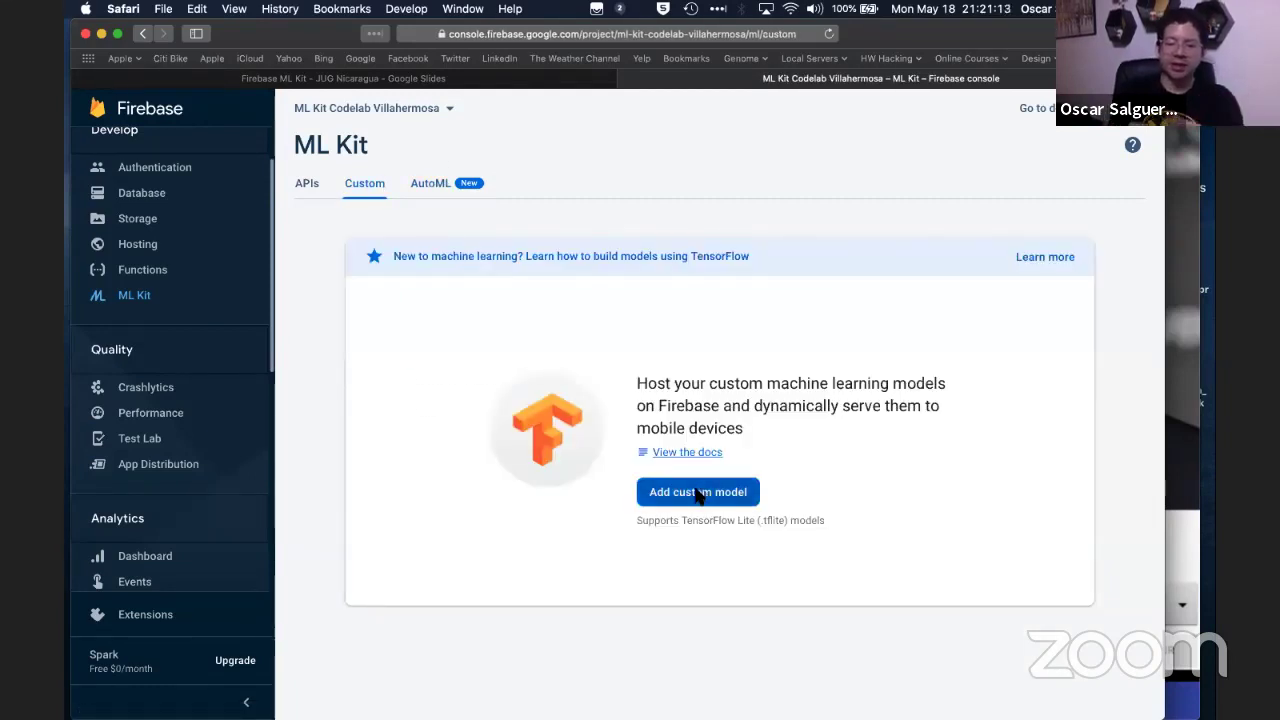
Create a new custom model named Test and leave the setup without importing a model file.
click(697, 494)
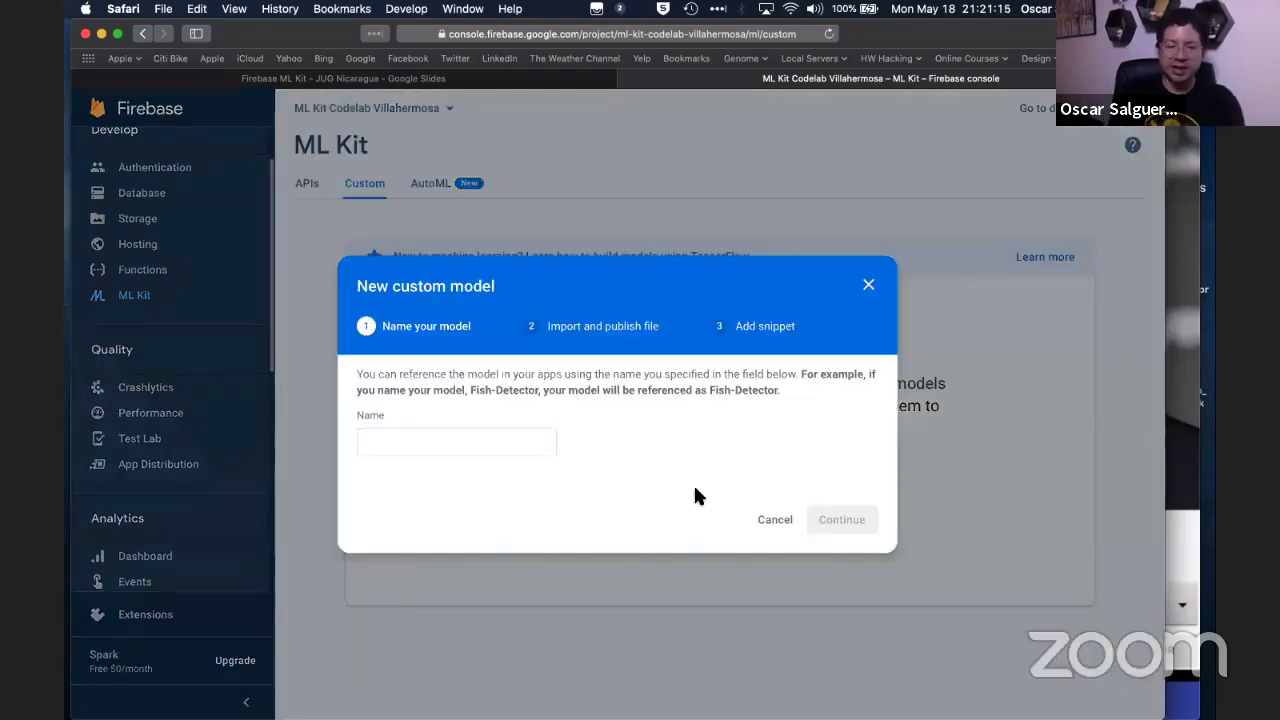
click(553, 441)
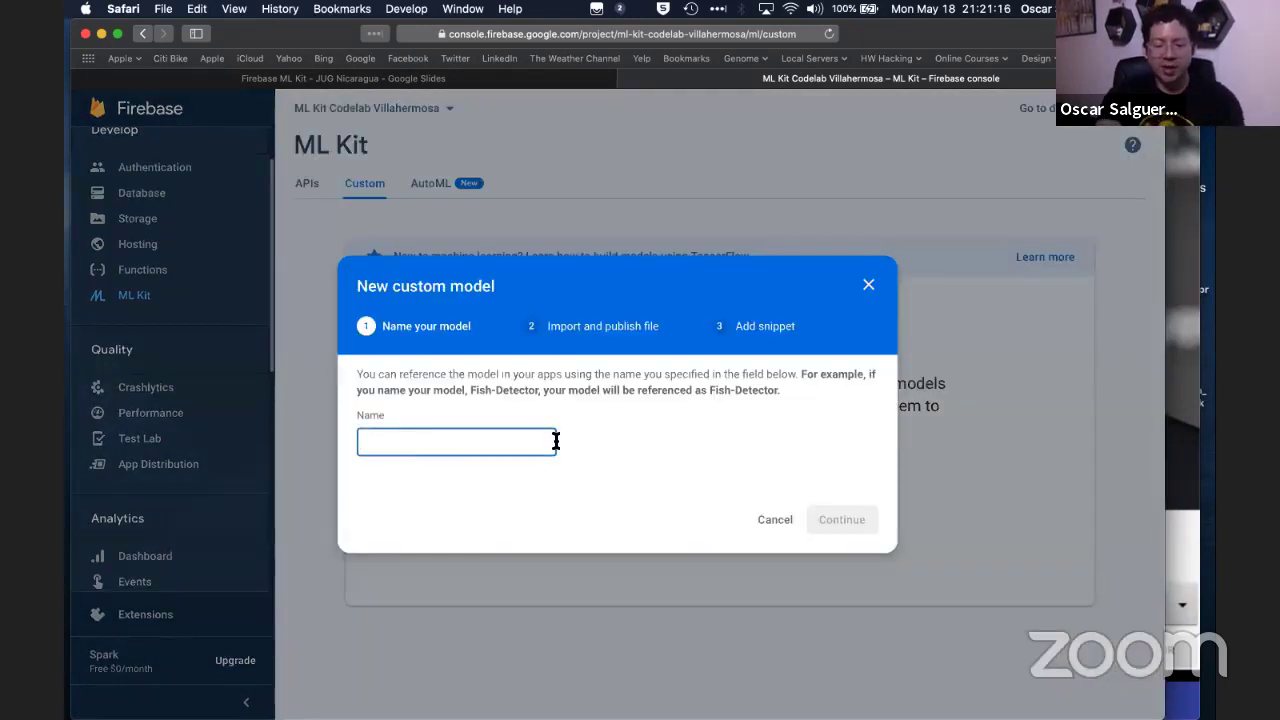
text(Te)
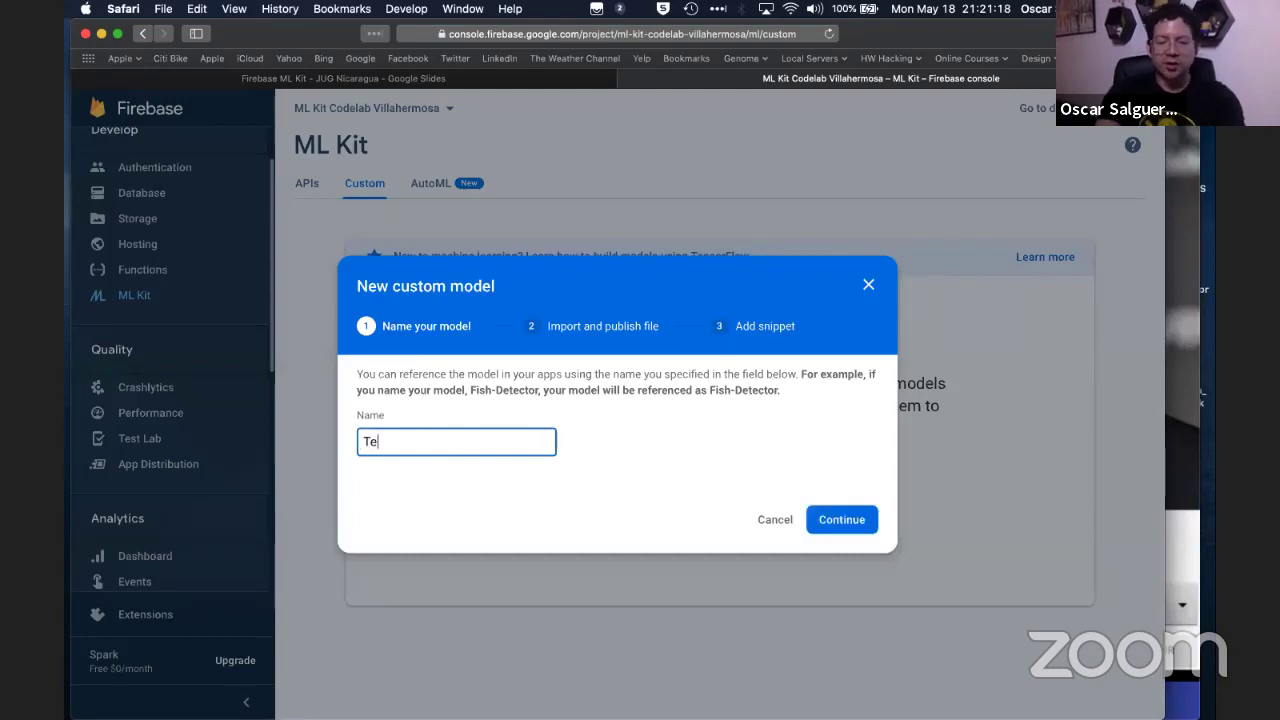
text(st)
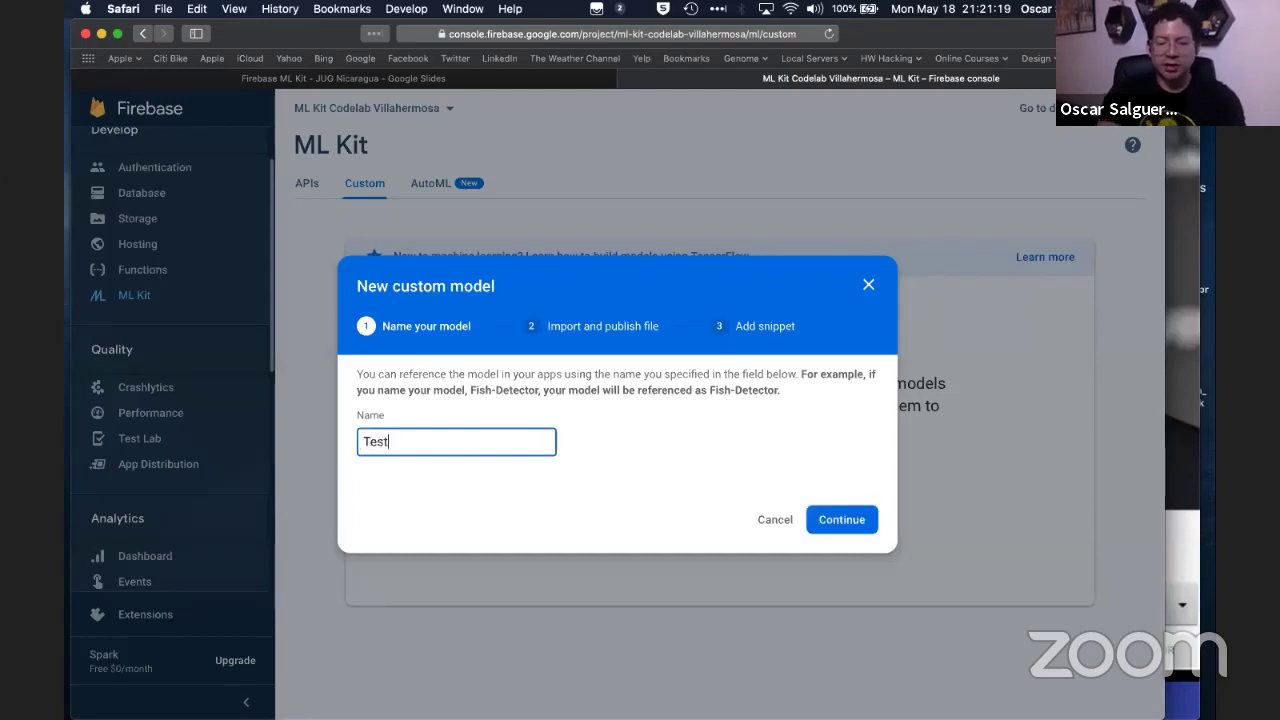
click(842, 520)
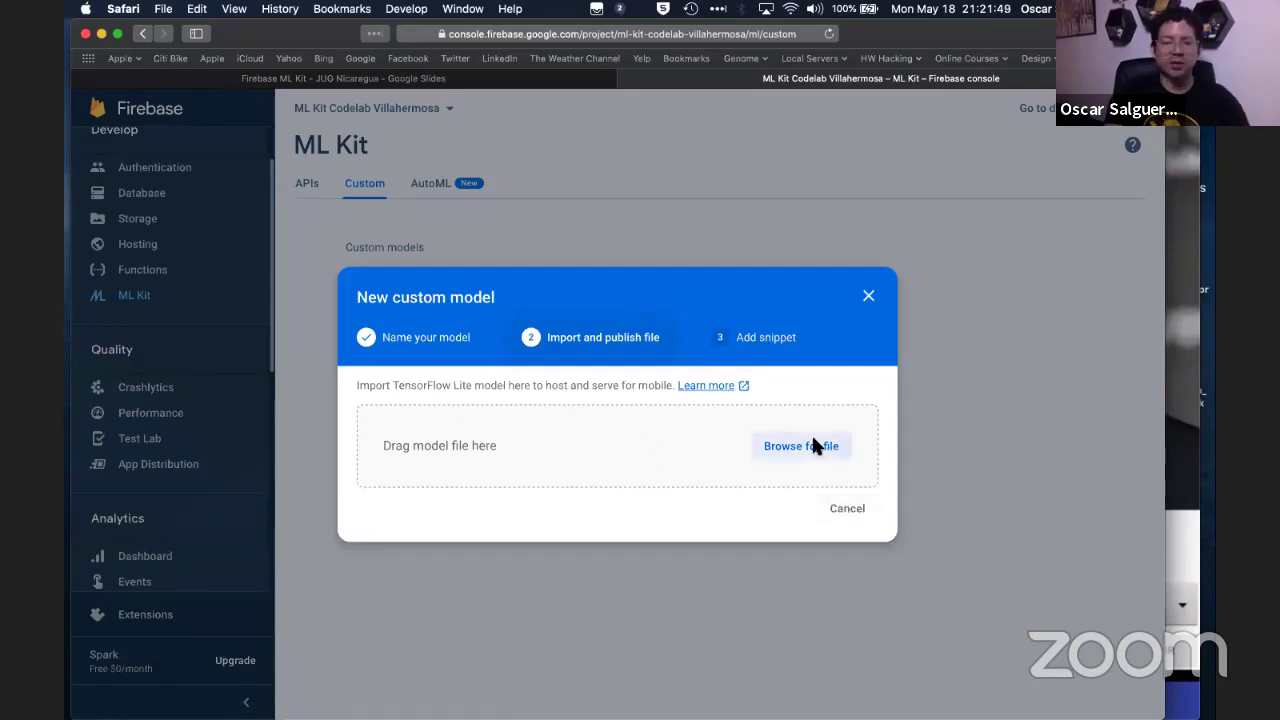
click(848, 508)
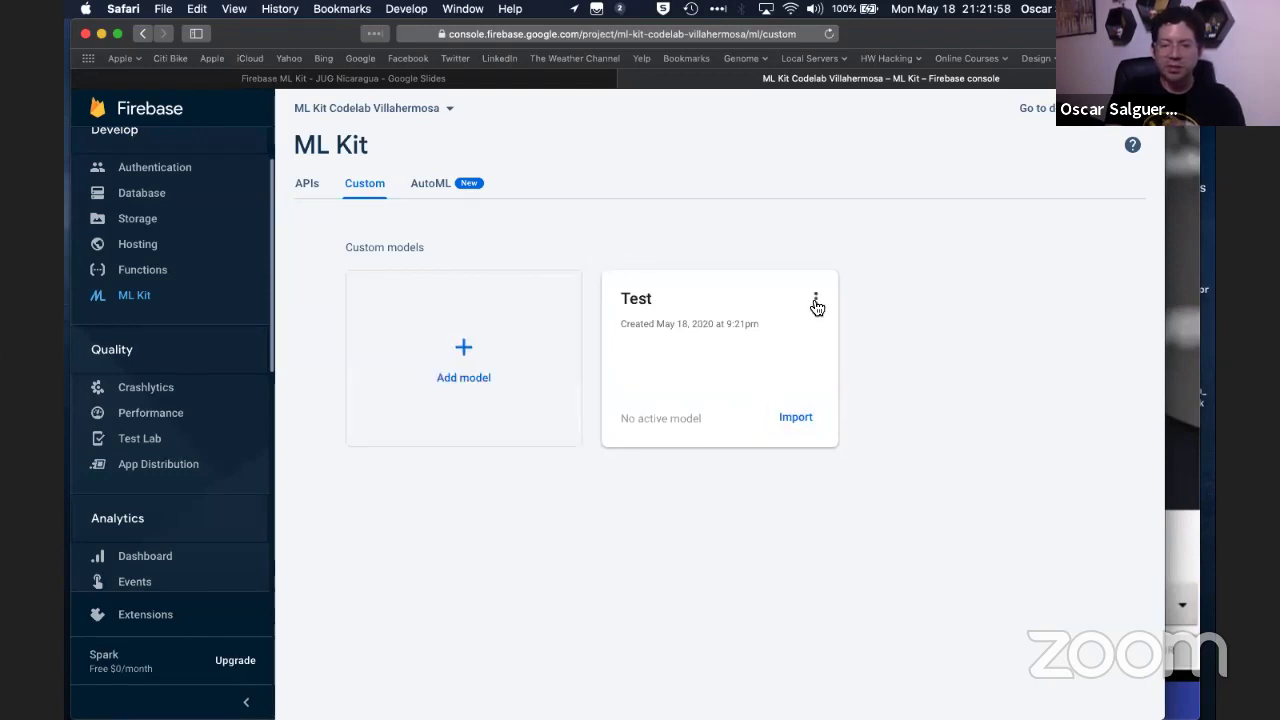
Delete the Test model that has no active model file from the custom models.
click(816, 300)
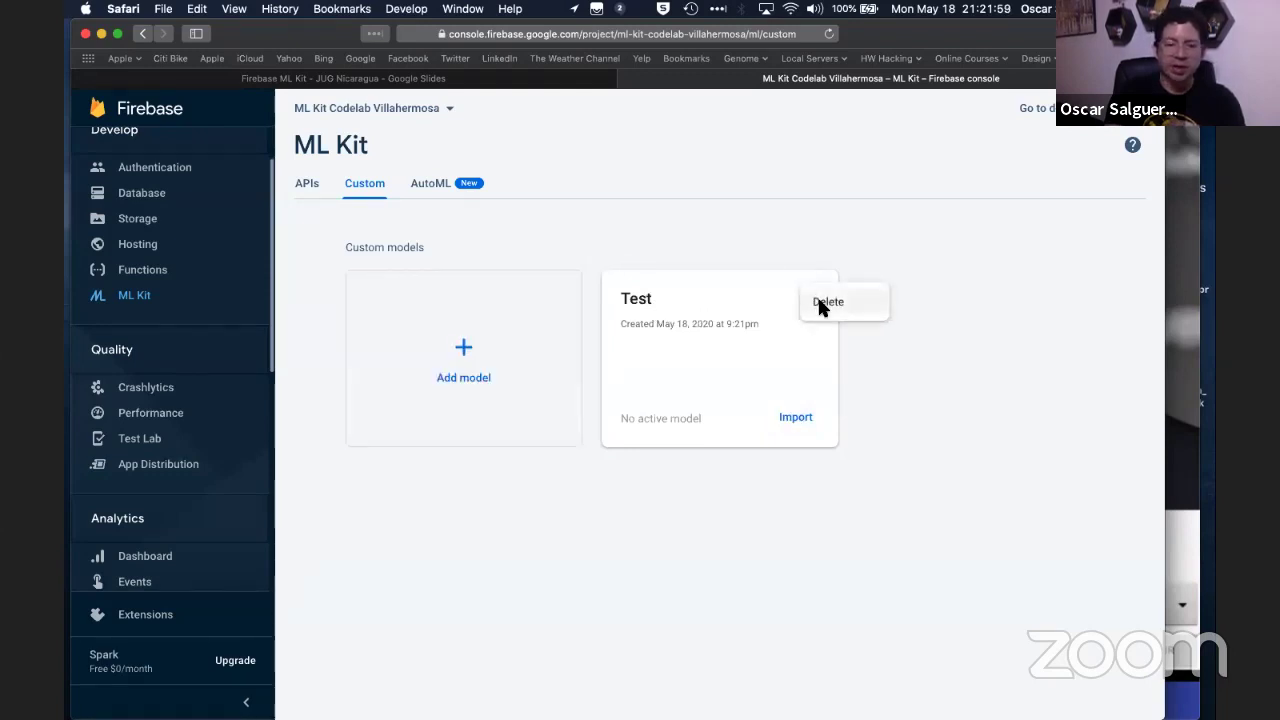
click(820, 302)
key(Escape)
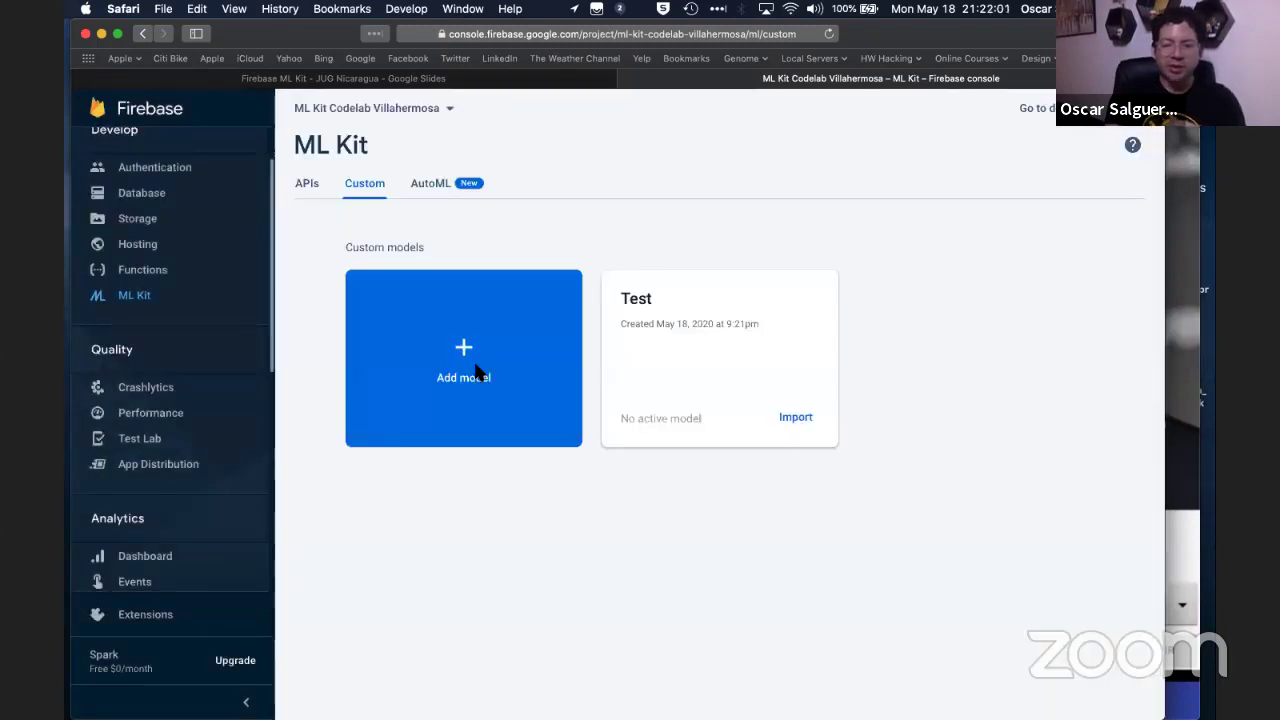
Add a new custom model named Test and continue to importing its model file.
click(720, 498)
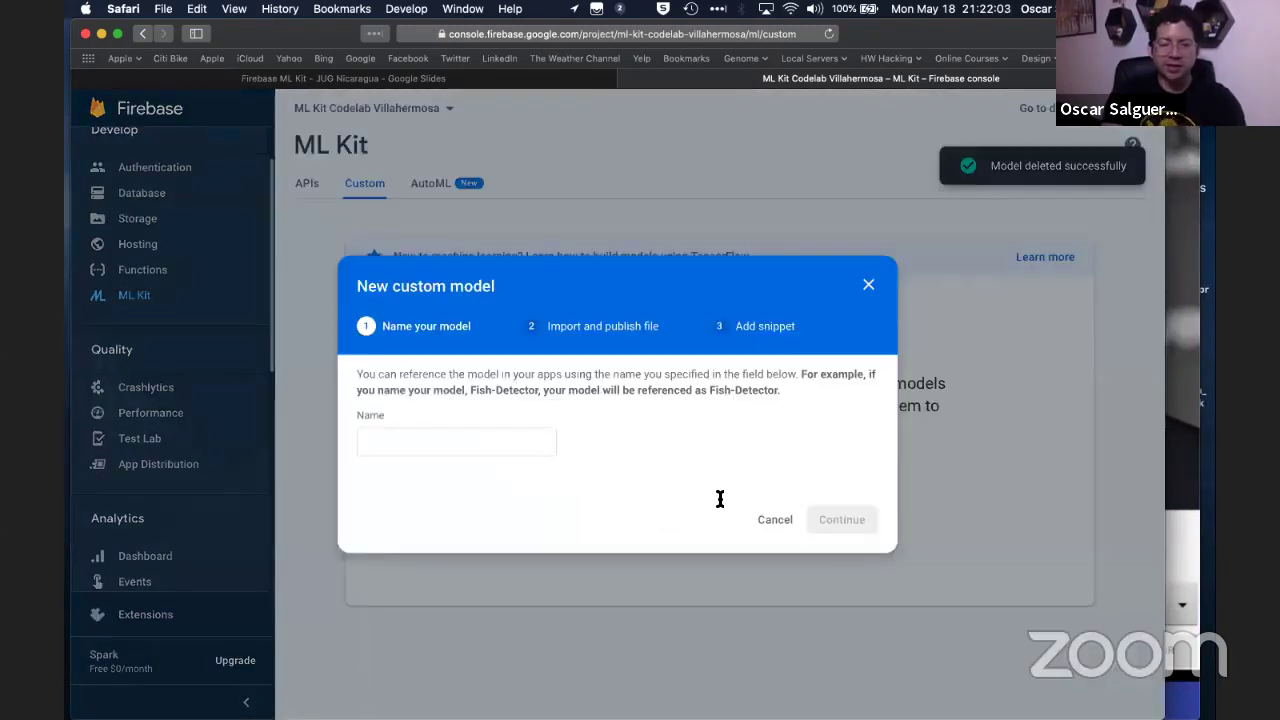
click(456, 441)
text(Tes)
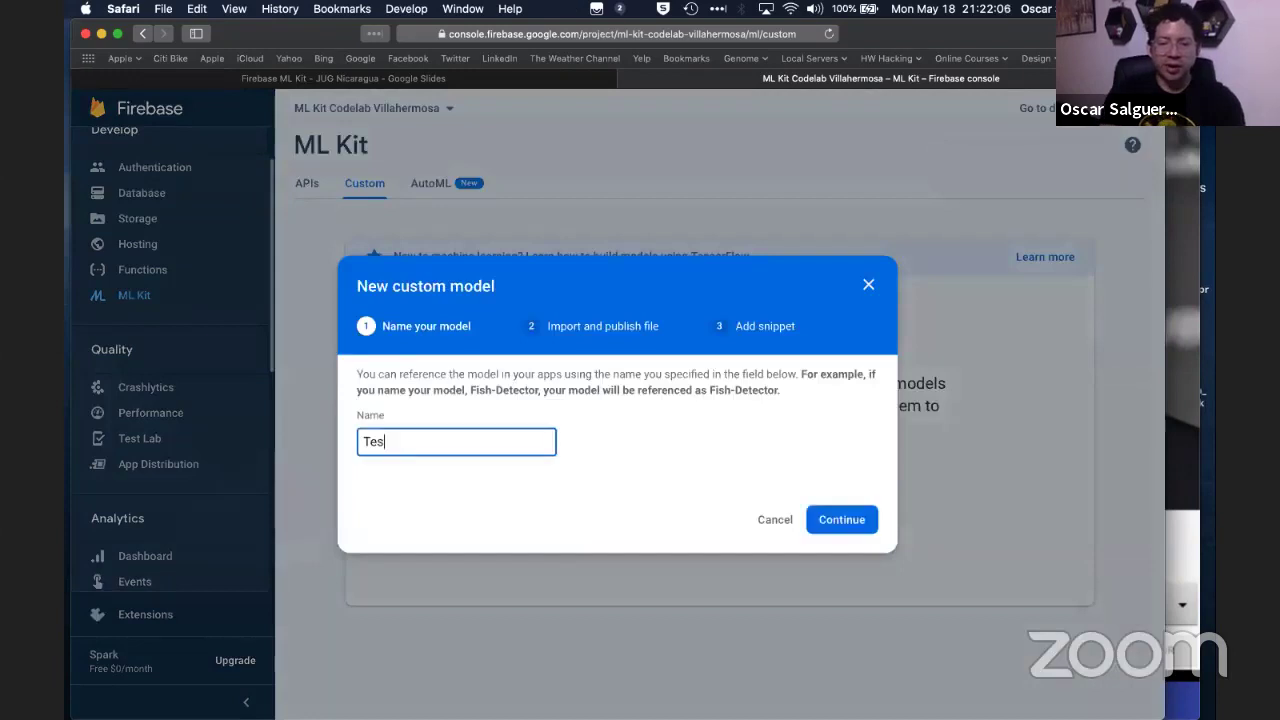
key(Return)
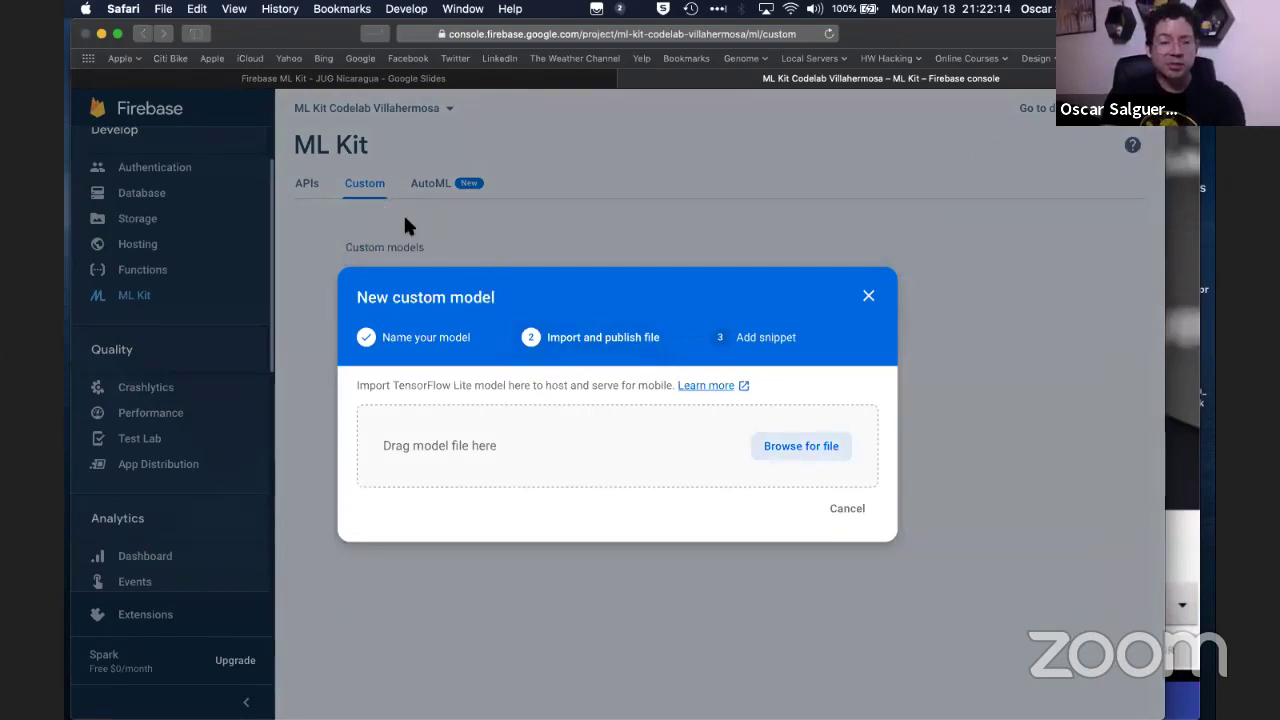
Browse for the model file in the mobilenet_v1_1.0_224_quant folder in Downloads and show its files as a list.
key(Return)
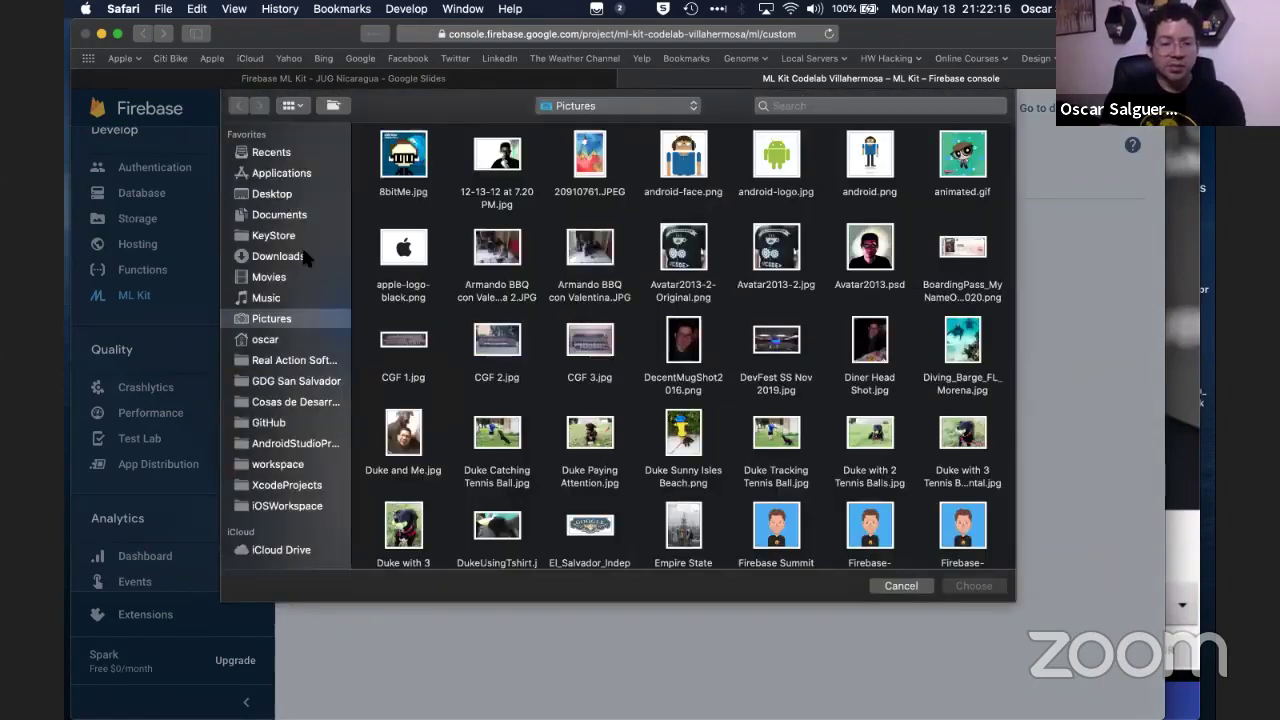
click(300, 257)
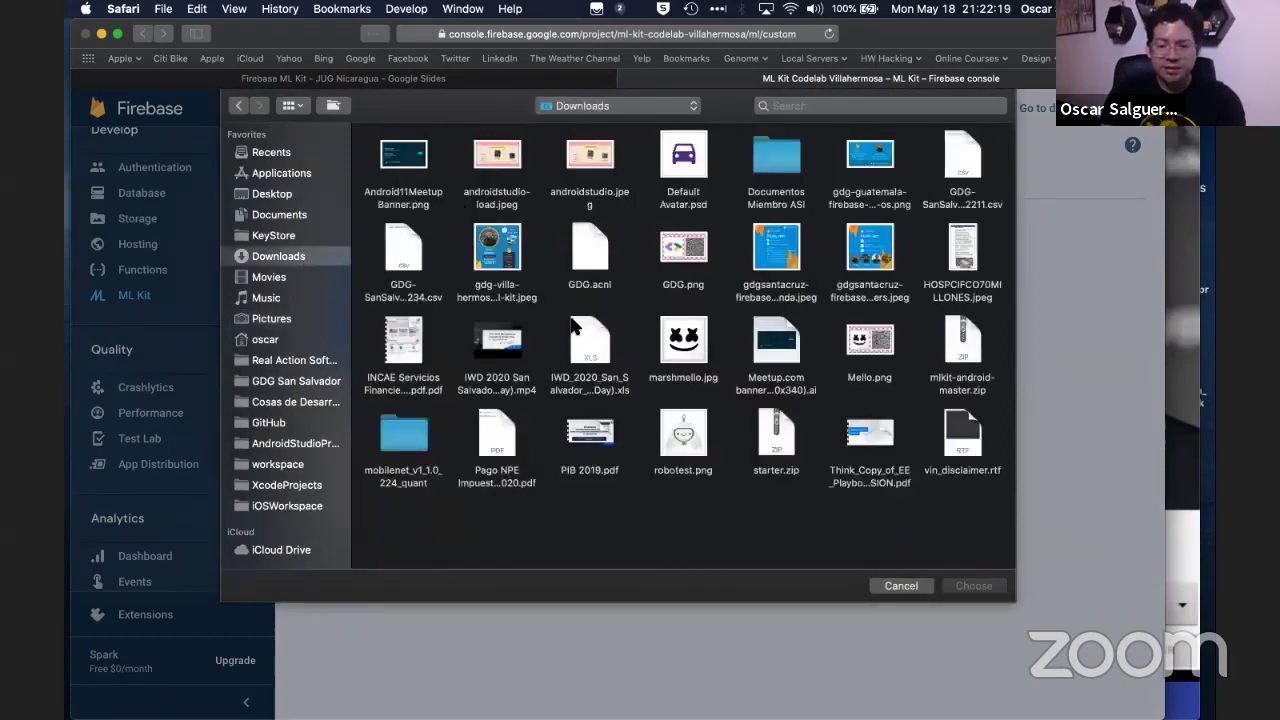
double_click(409, 419)
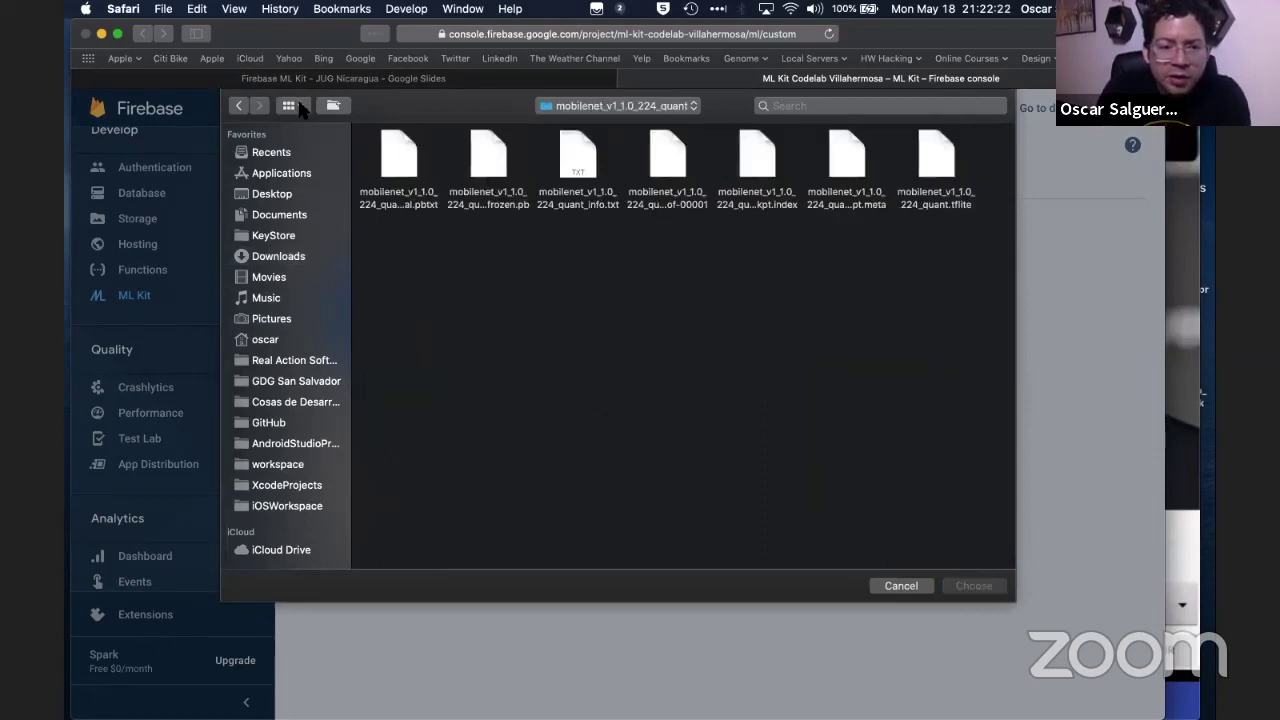
click(298, 106)
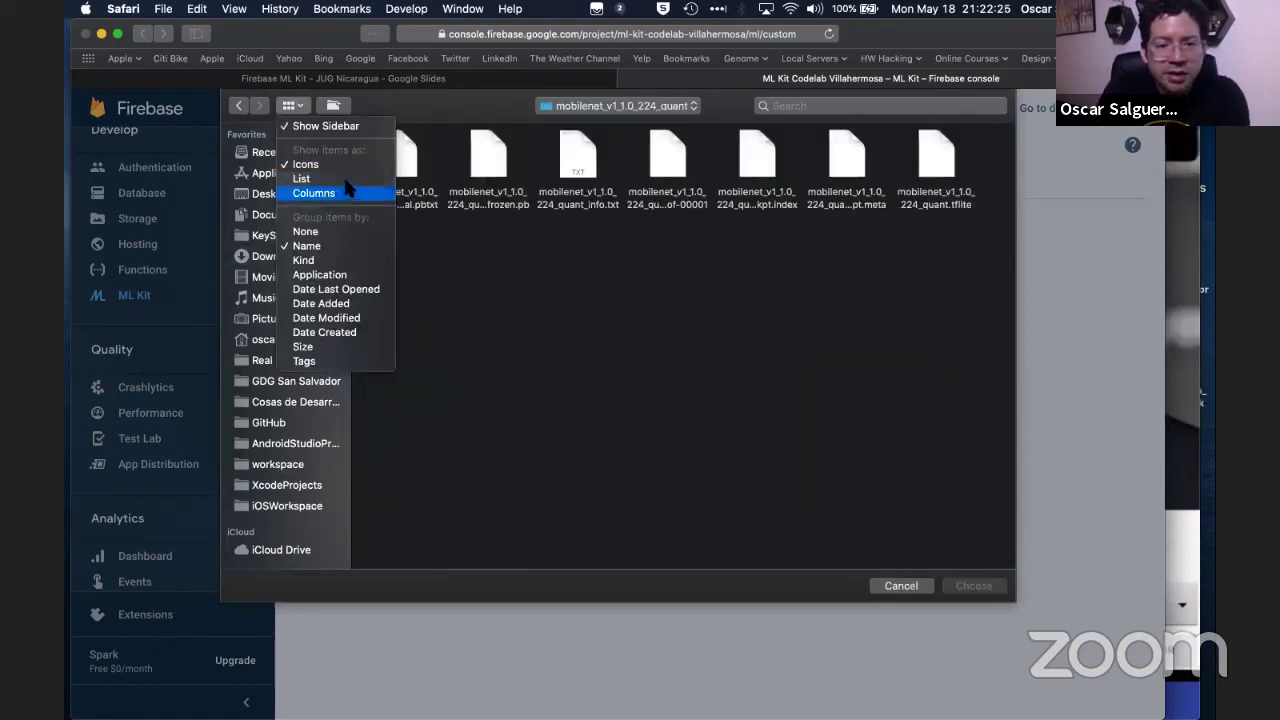
key(Escape)
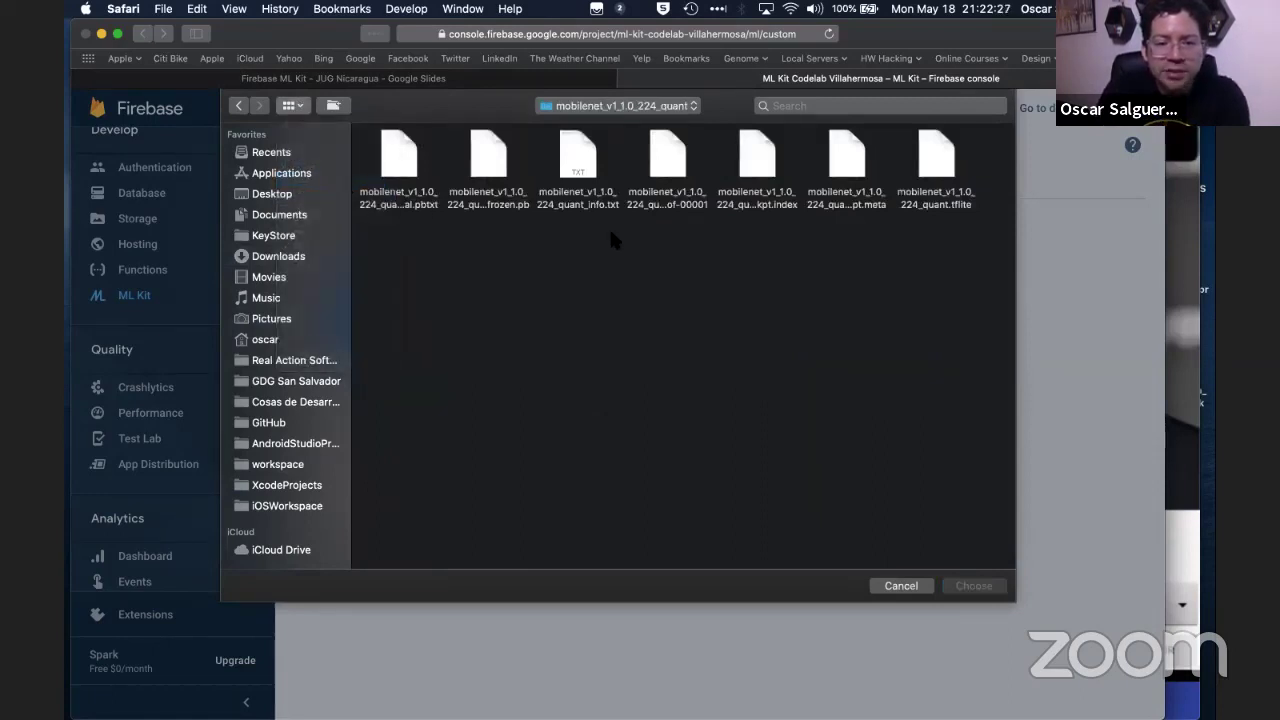
key(super+2)
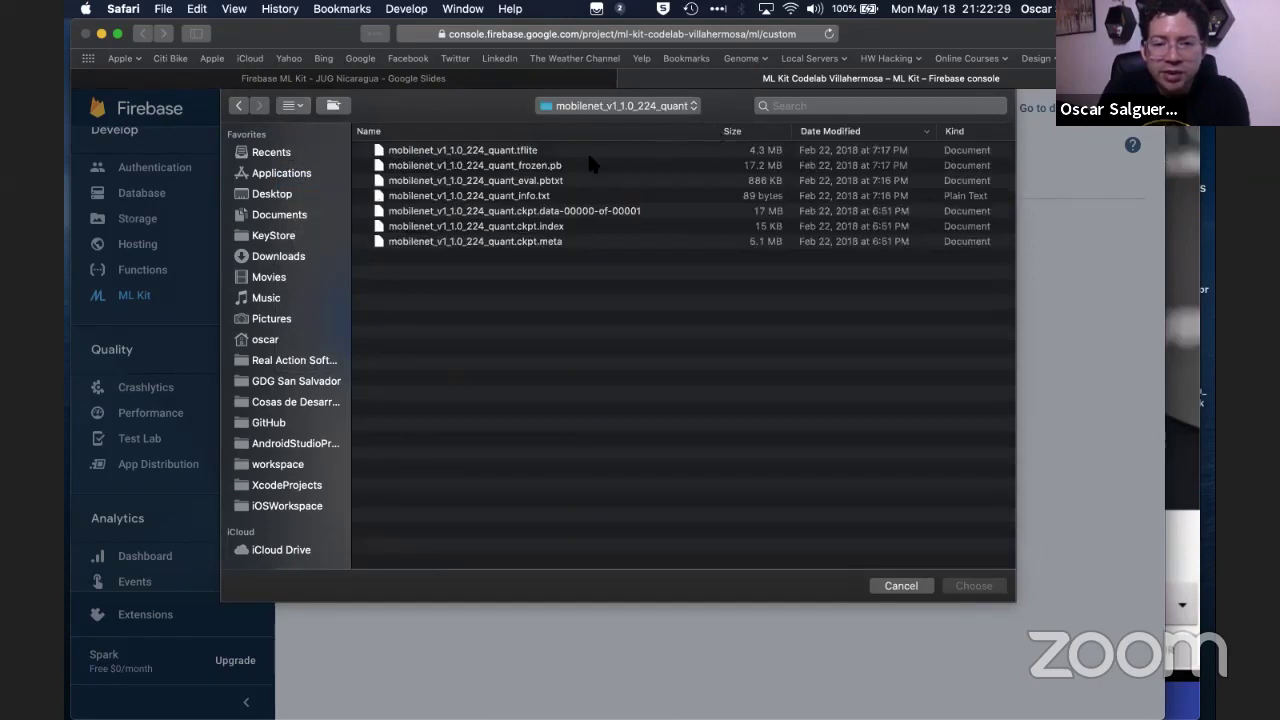
Choose mobilenet_v1_1.0_224_quant.tflite as the model file to import and publish for the Test model.
click(574, 238)
key(Up)
key(Up)
key(Up)
key(Up)
key(Up)
key(Up)
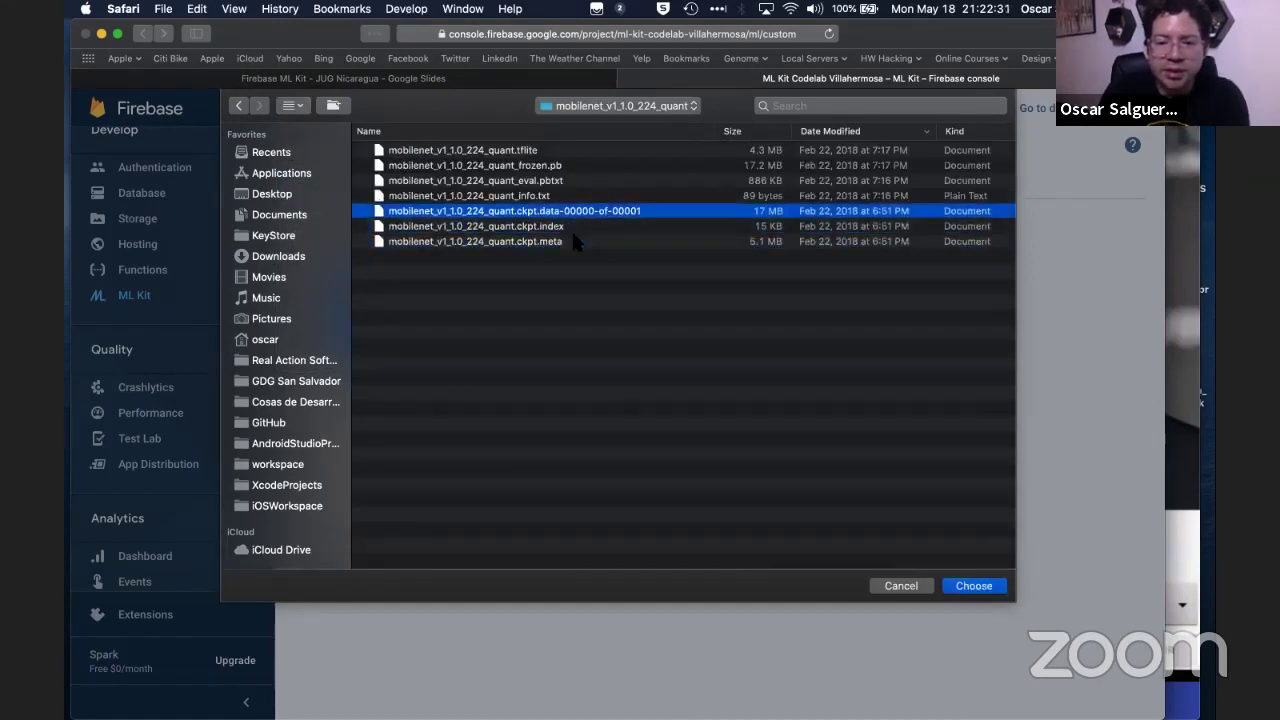
key(Down)
key(Down)
key(Down)
key(Down)
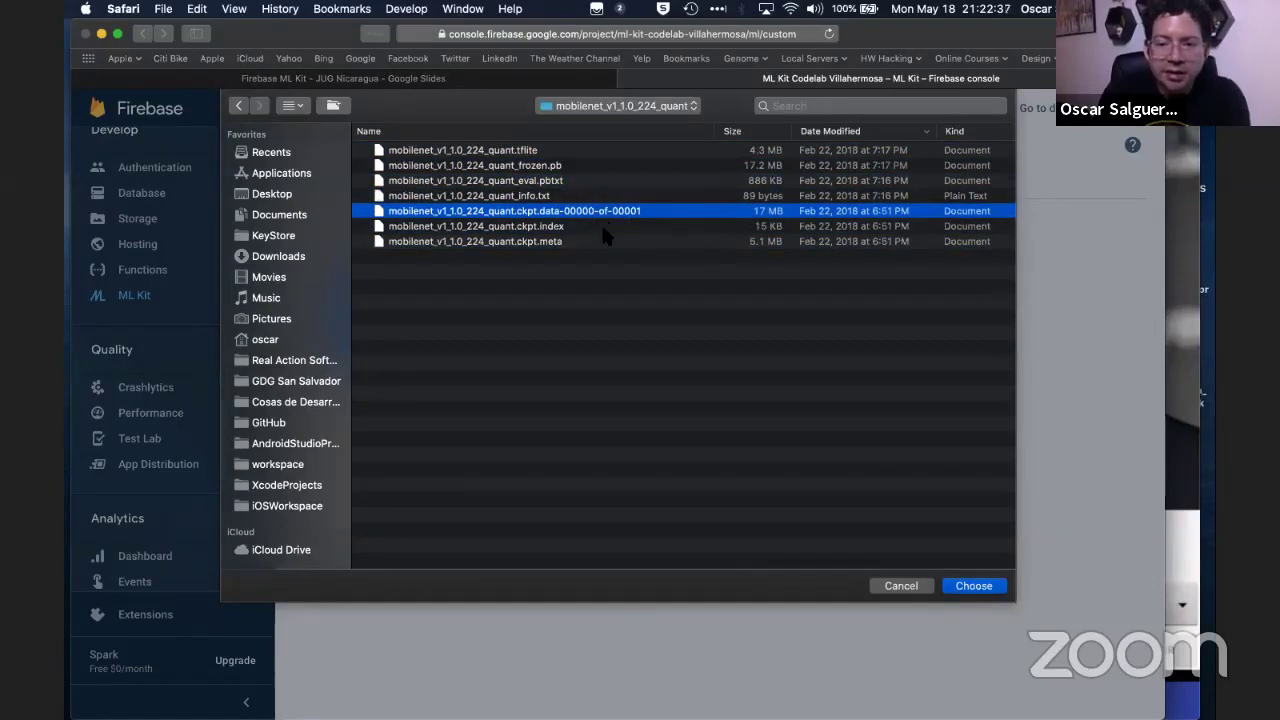
click(541, 150)
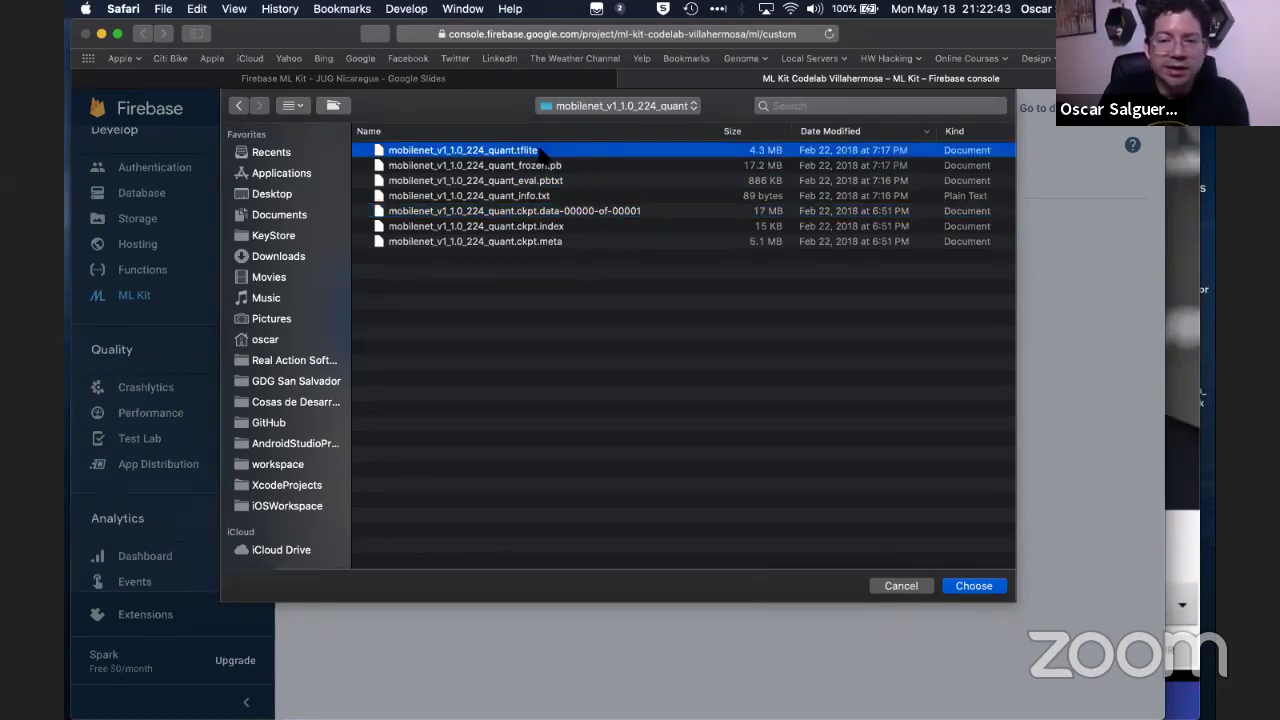
double_click(541, 150)
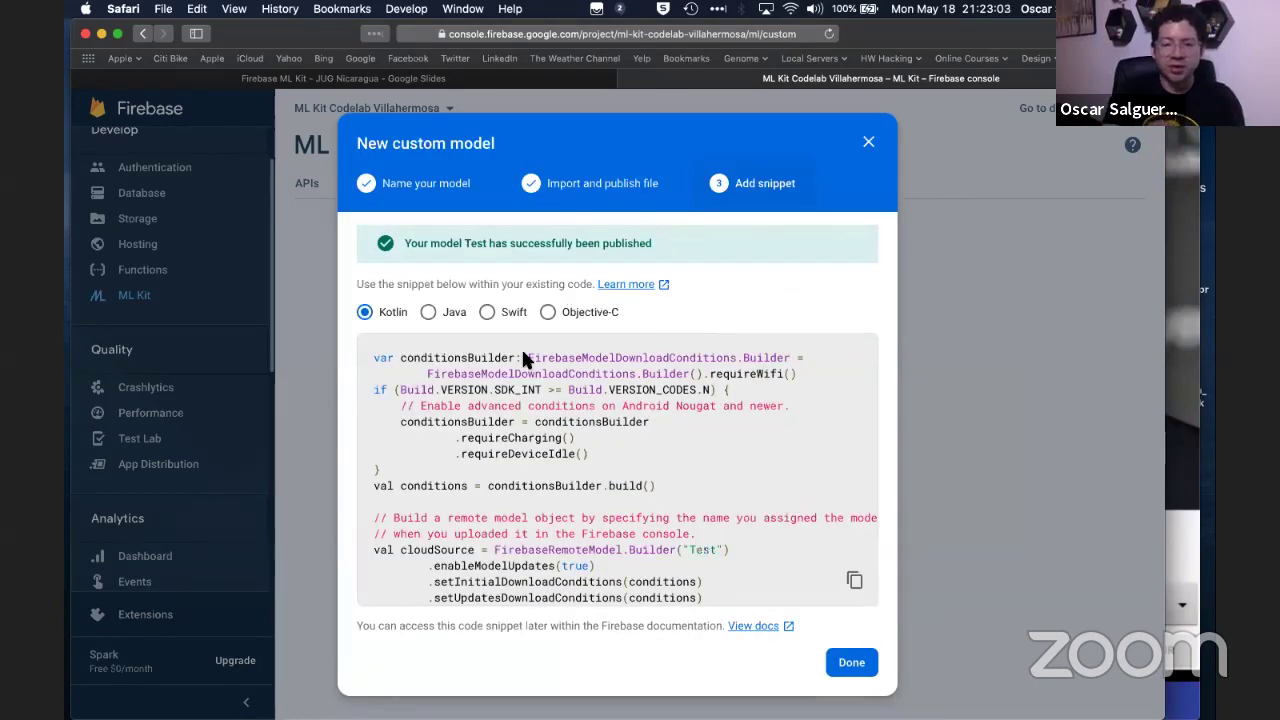
Review the Test model's code snippets in Kotlin, Java, Swift and Objective-C, ending on Java, and finish the model setup.
click(447, 316)
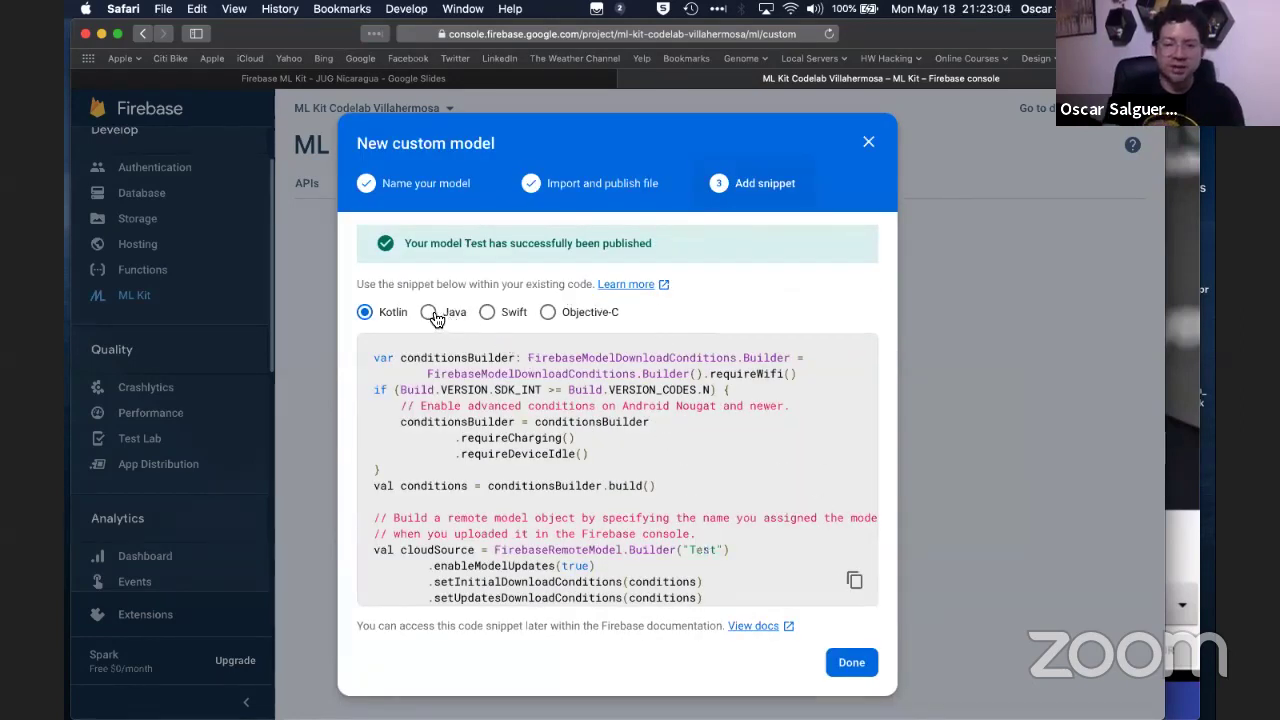
click(490, 314)
click(549, 312)
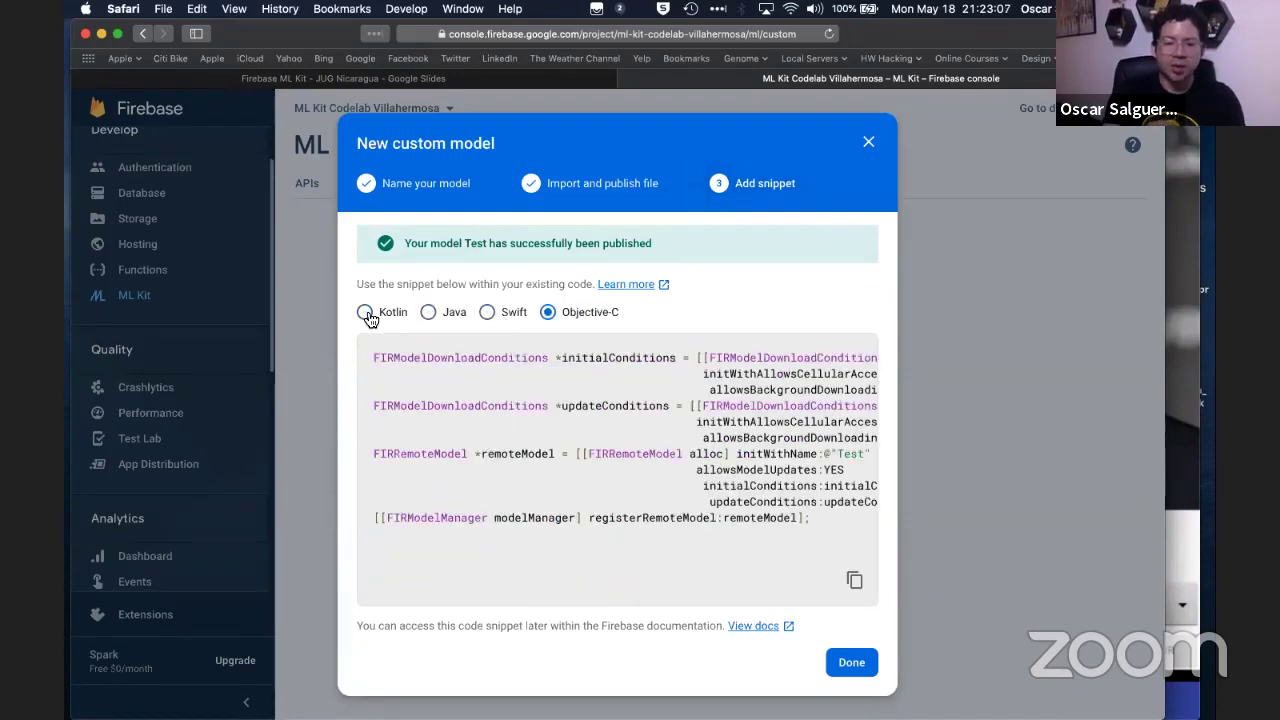
click(366, 314)
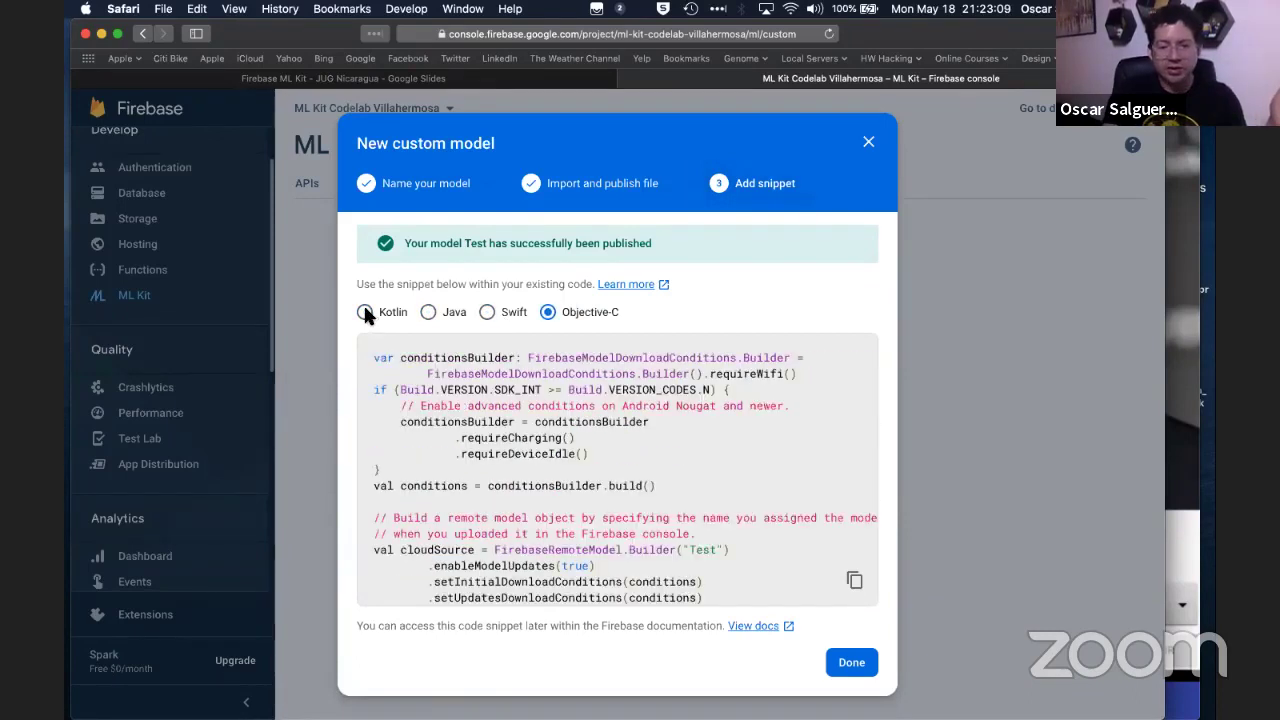
scroll(500, 420, down, 3)
scroll(541, 410, up, 3)
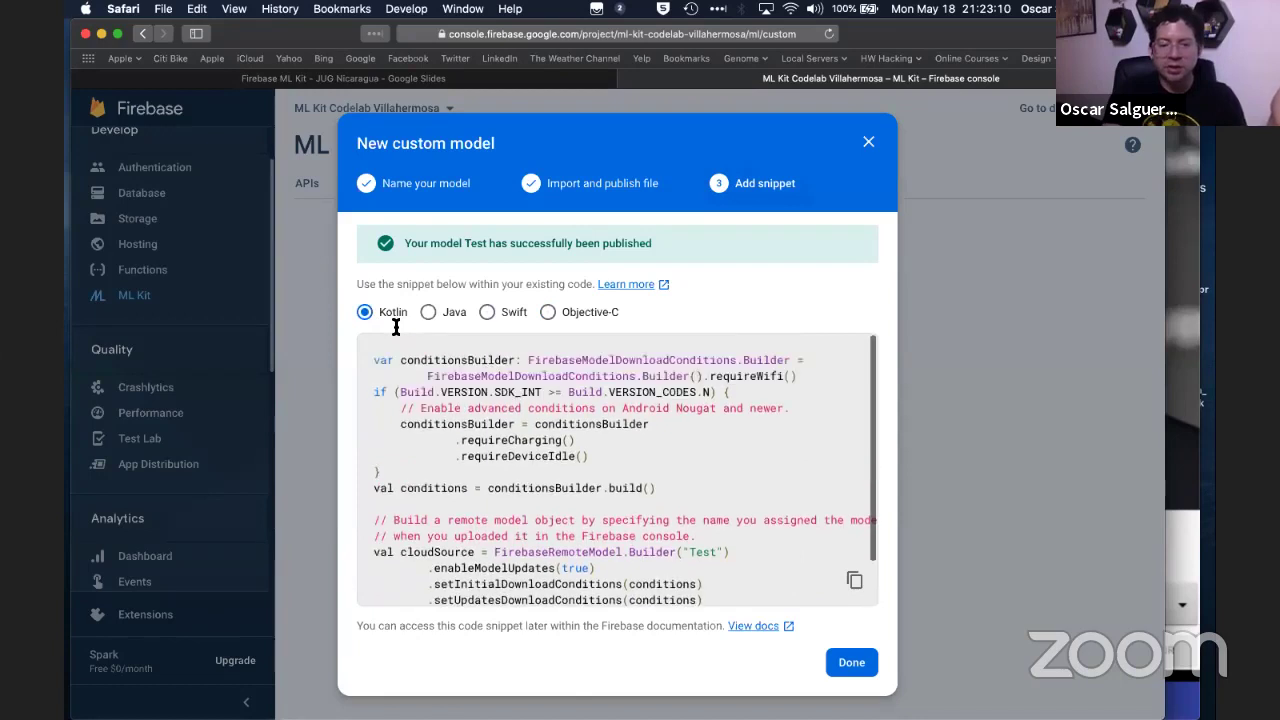
click(428, 312)
scroll(500, 422, down, 2)
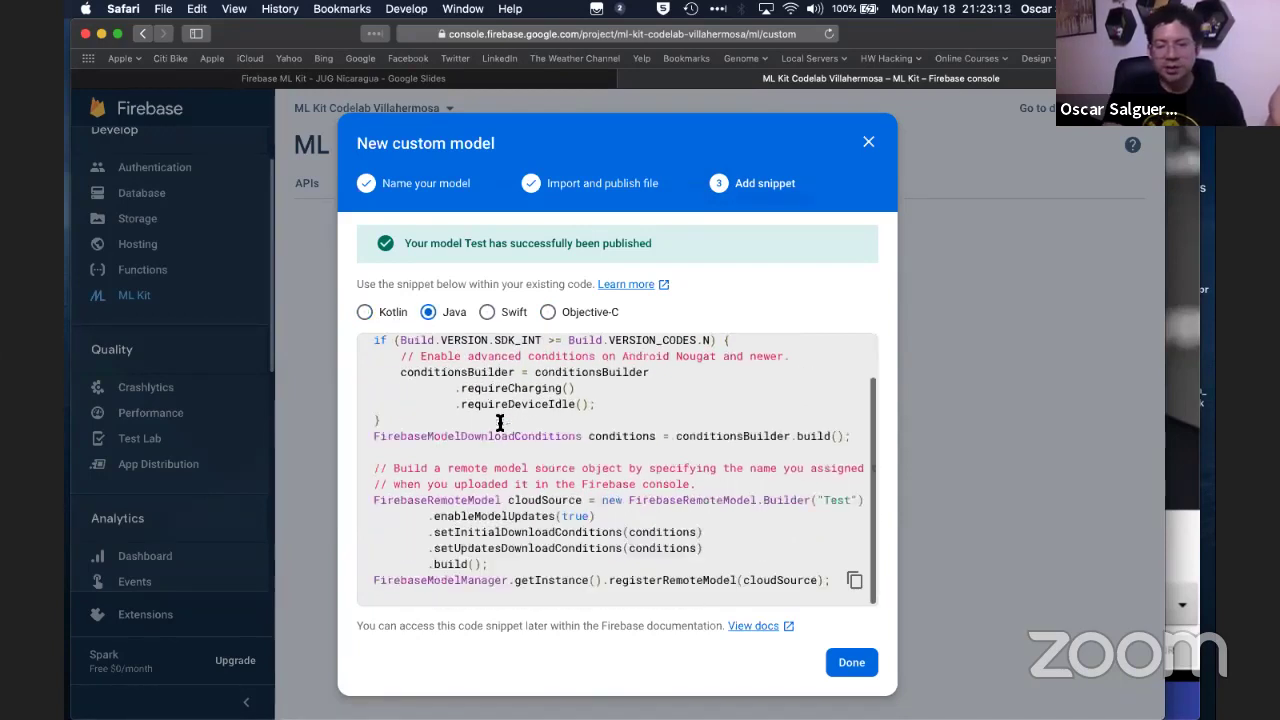
scroll(500, 422, up, 3)
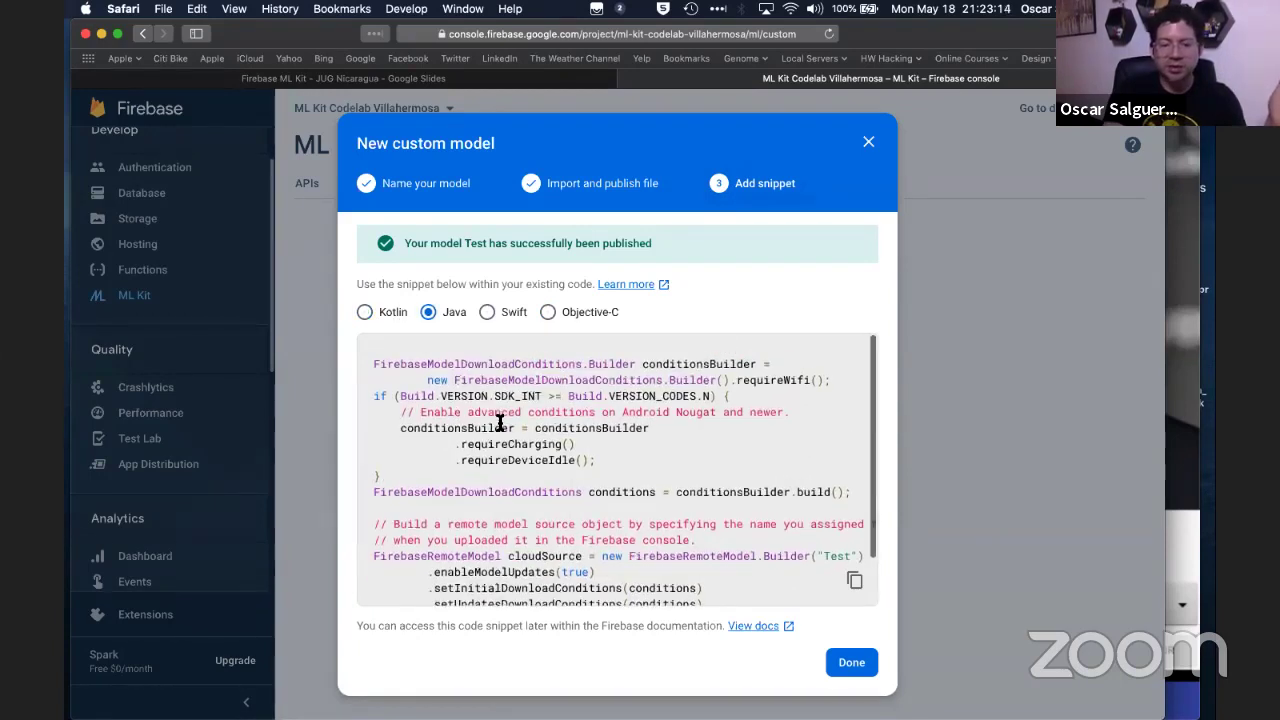
scroll(499, 423, down, 3)
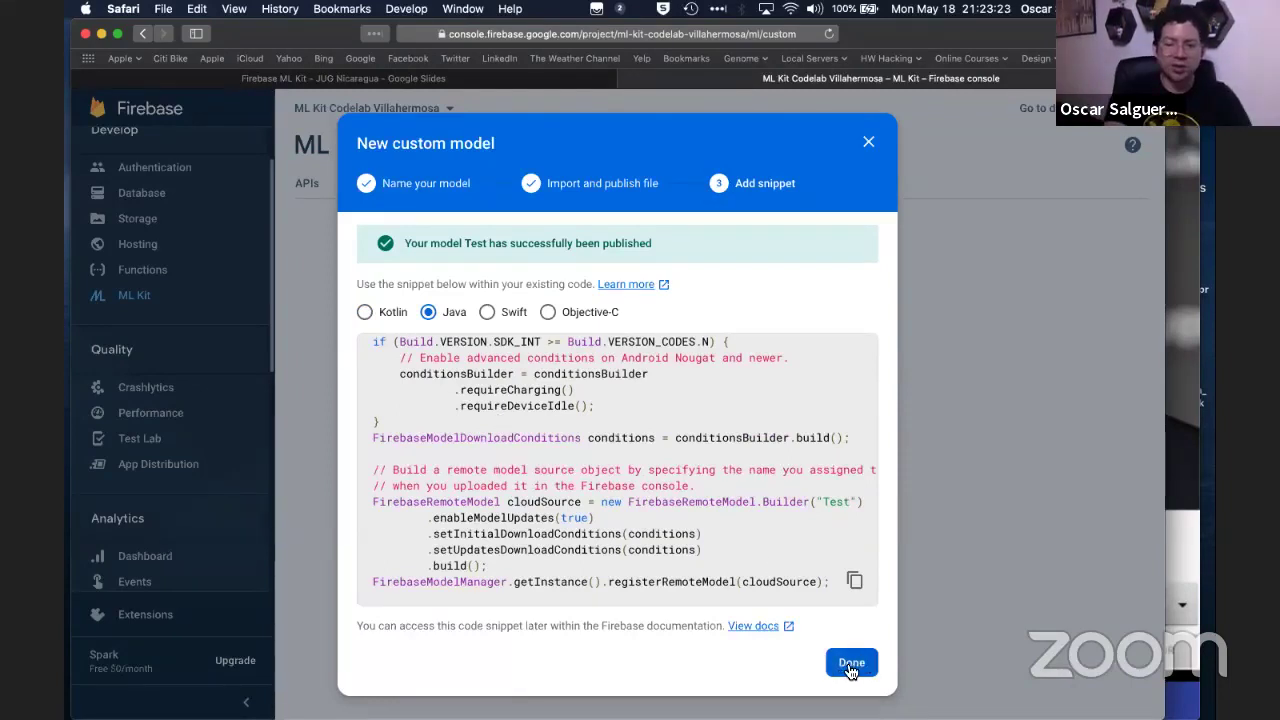
scroll(813, 572, up, 2)
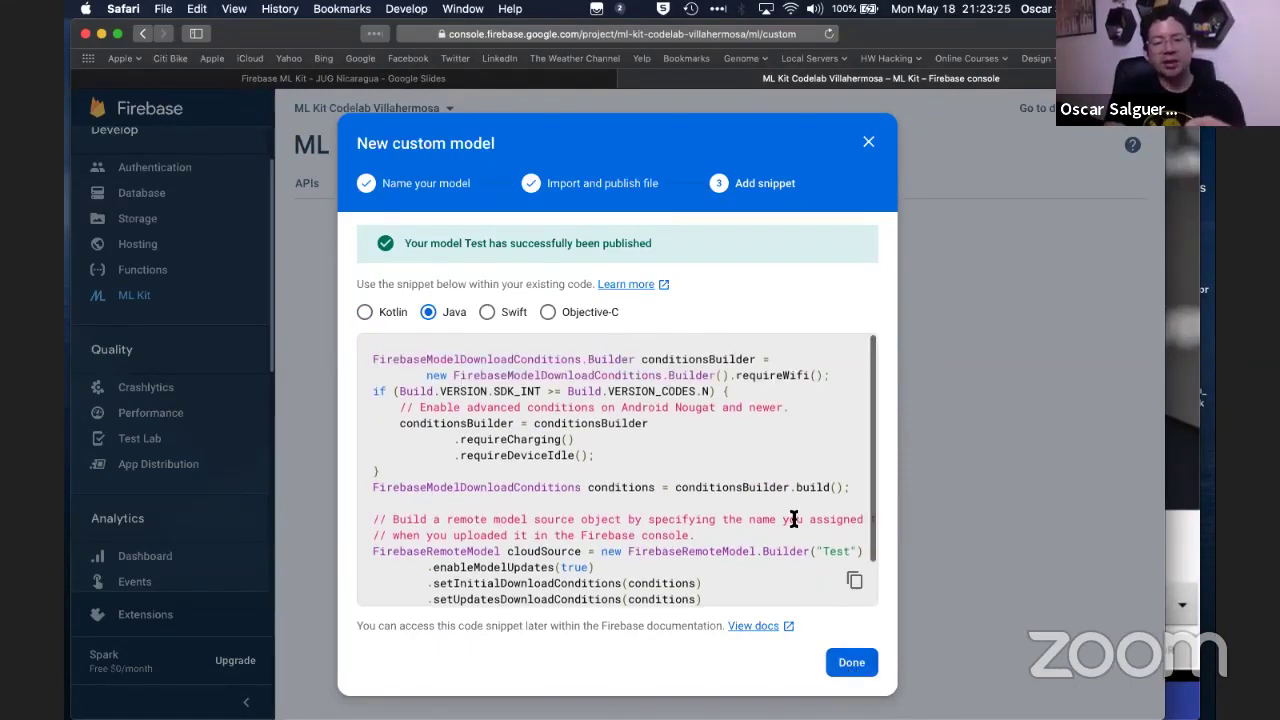
click(850, 666)
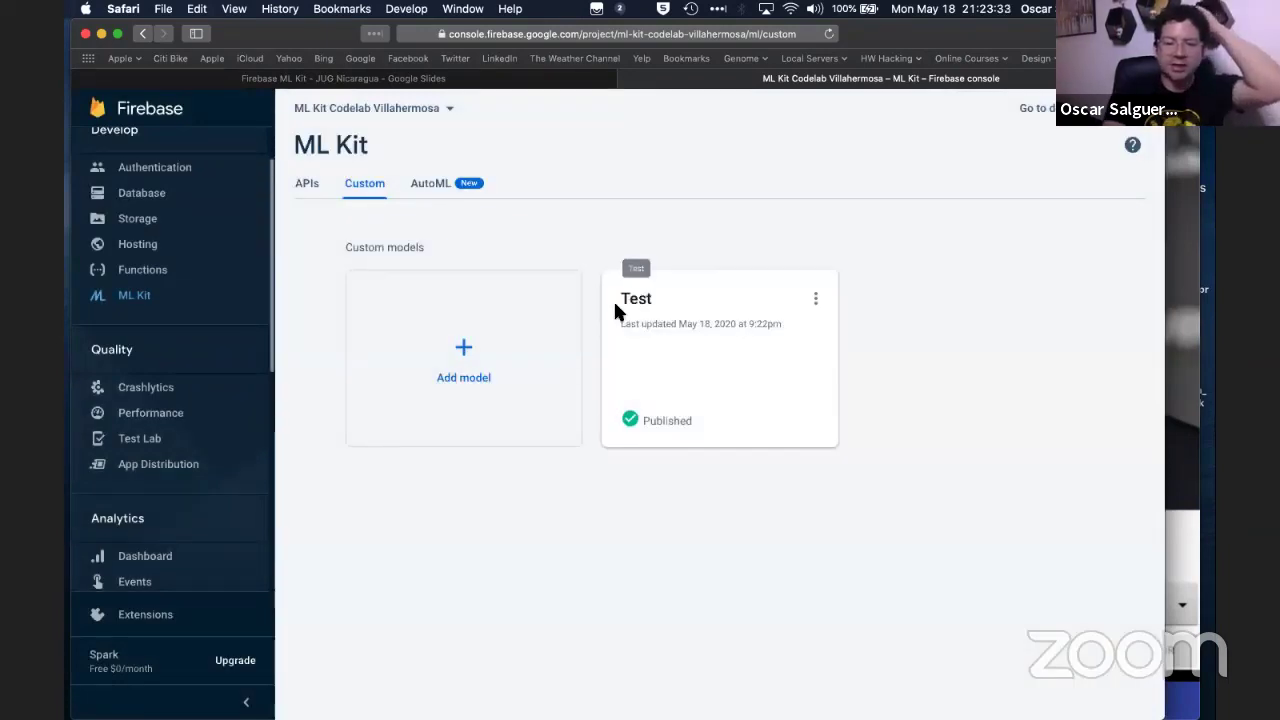
View ML Kit's AutoML page and set up Cloud Storage with the default security rules and the nam5 (us-central) location.
click(437, 186)
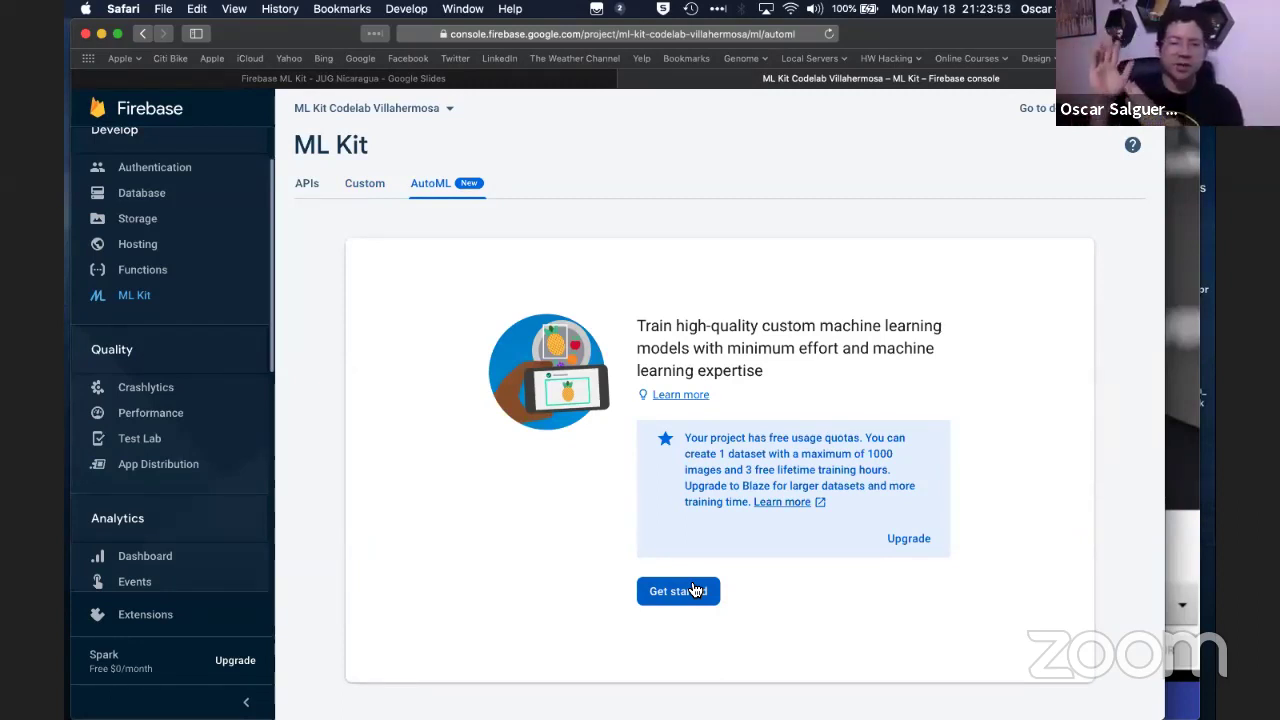
click(140, 219)
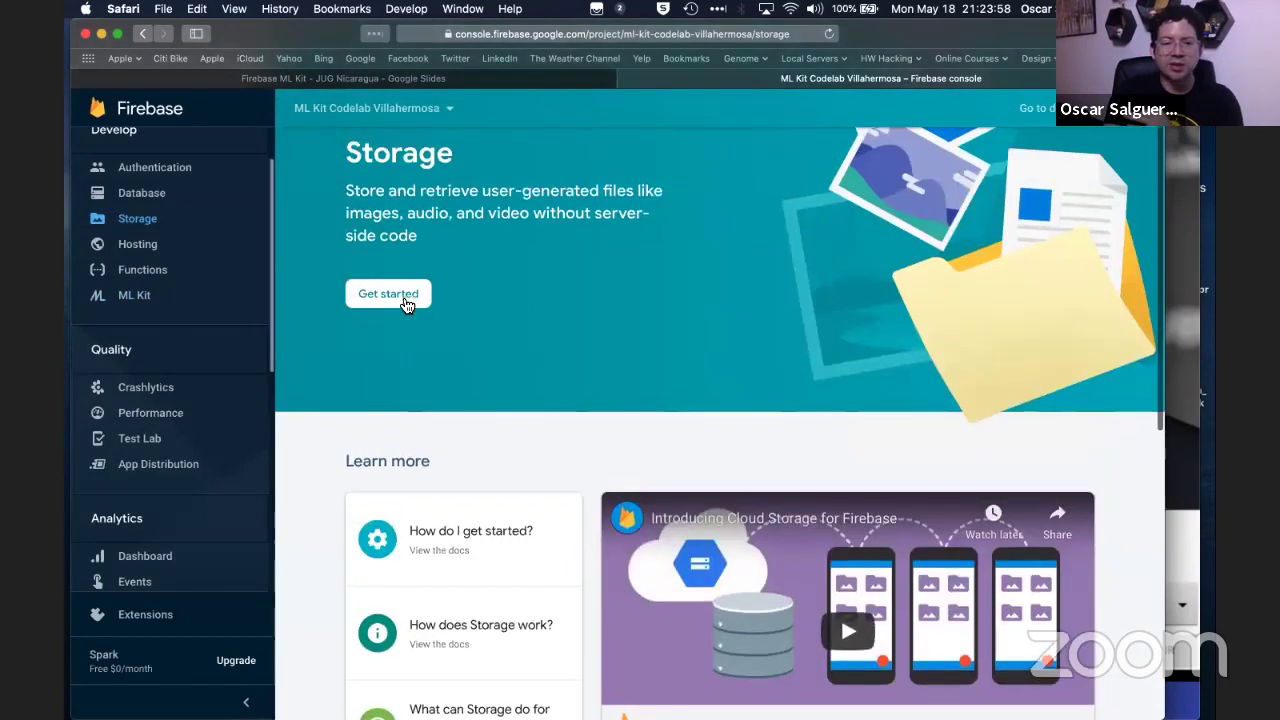
click(401, 297)
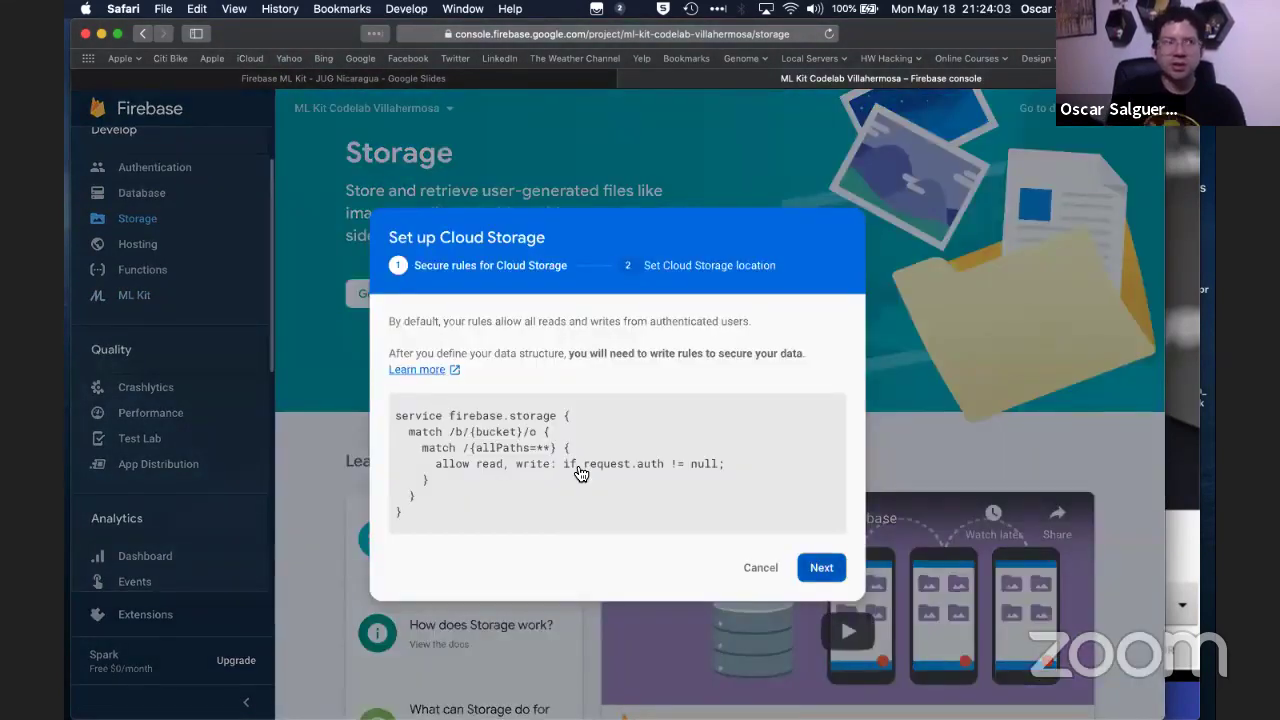
click(816, 567)
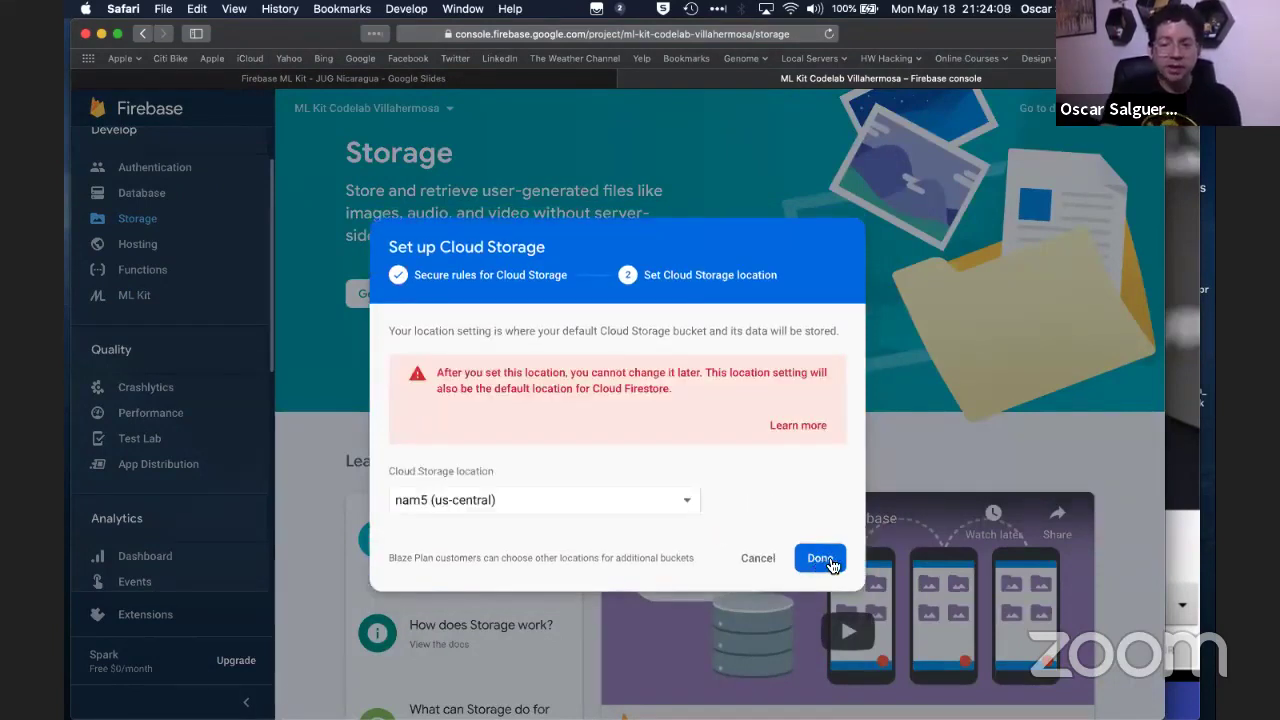
click(826, 560)
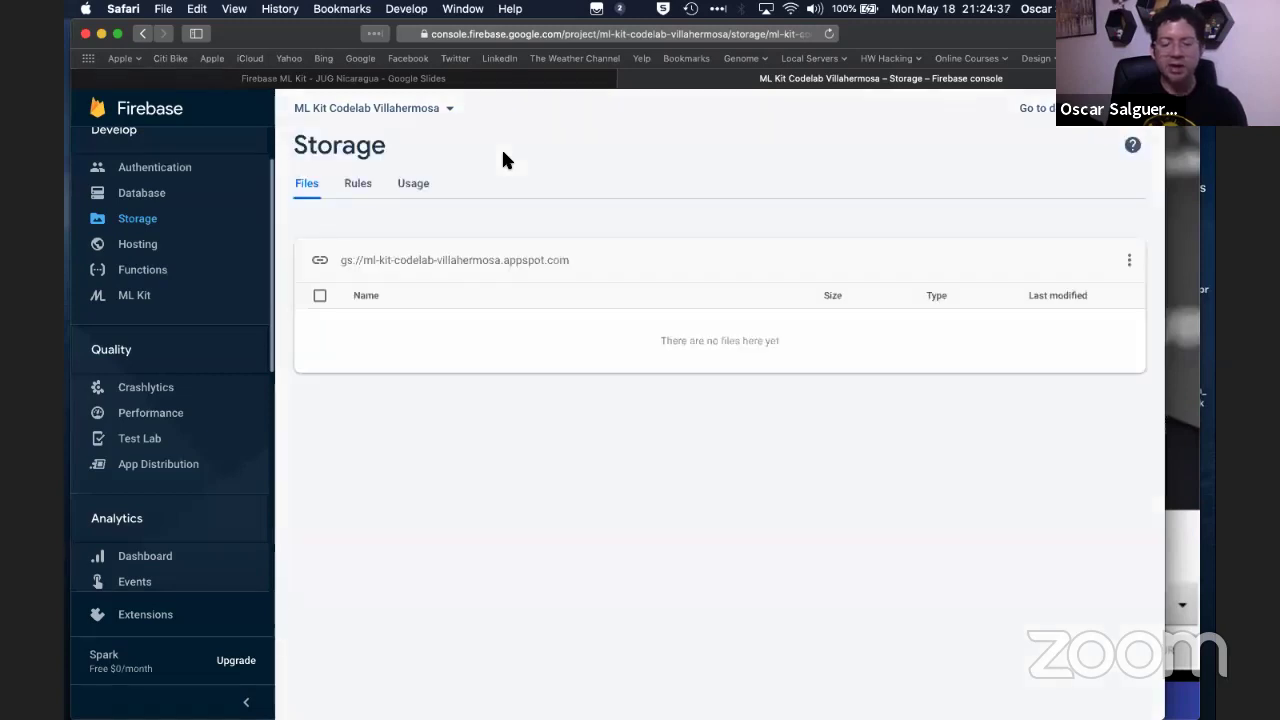
Examine the Storage usage metrics and the project's expanded cost chart and quotas in Usage and billing.
click(421, 183)
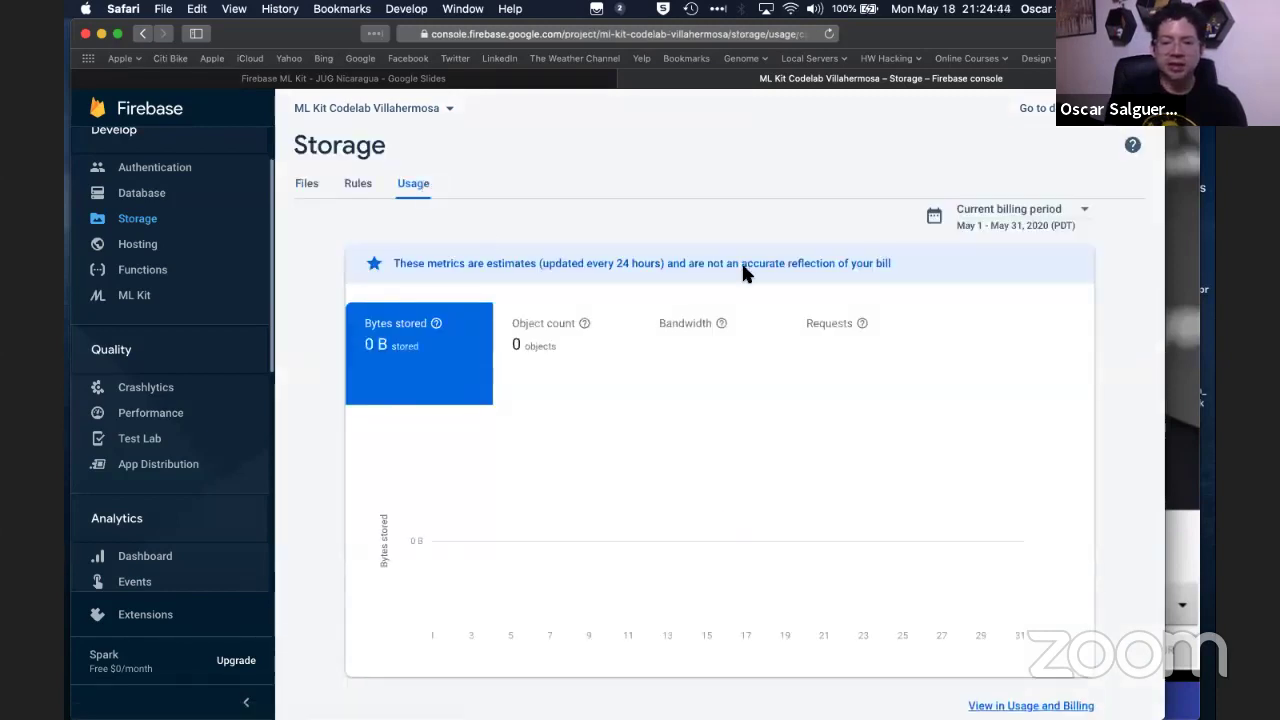
scroll(755, 275, down, 1)
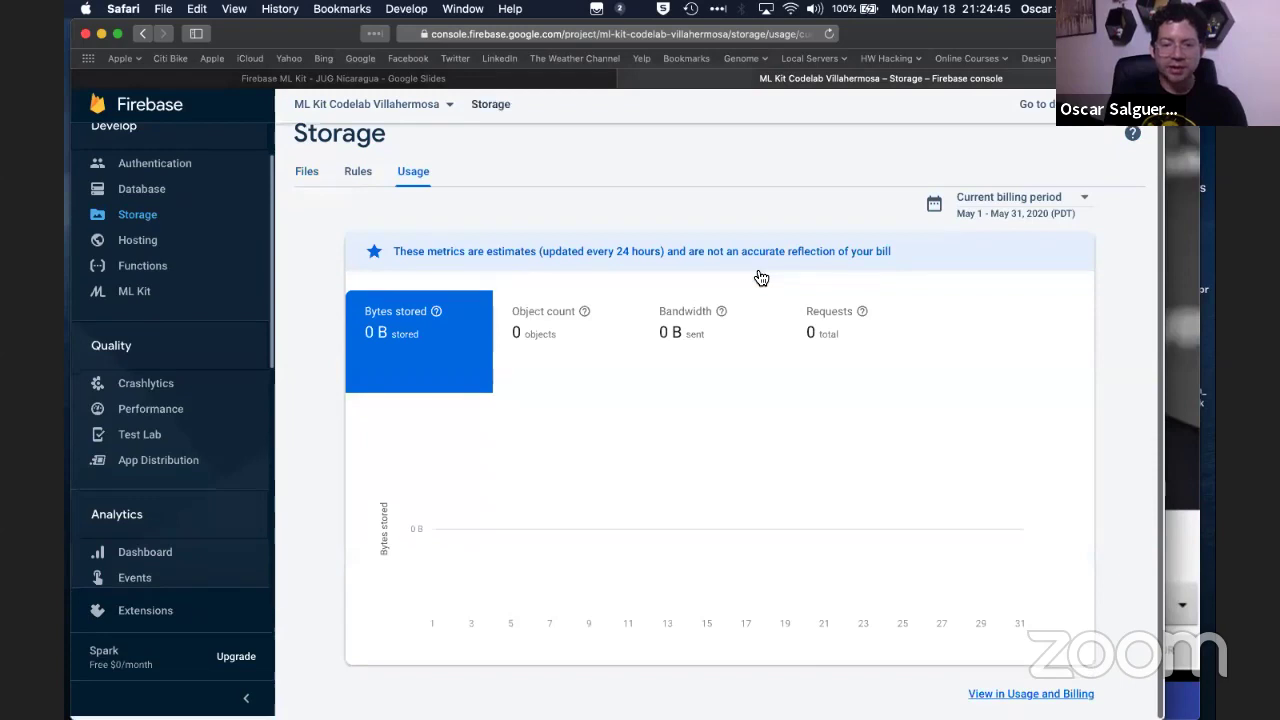
click(1031, 700)
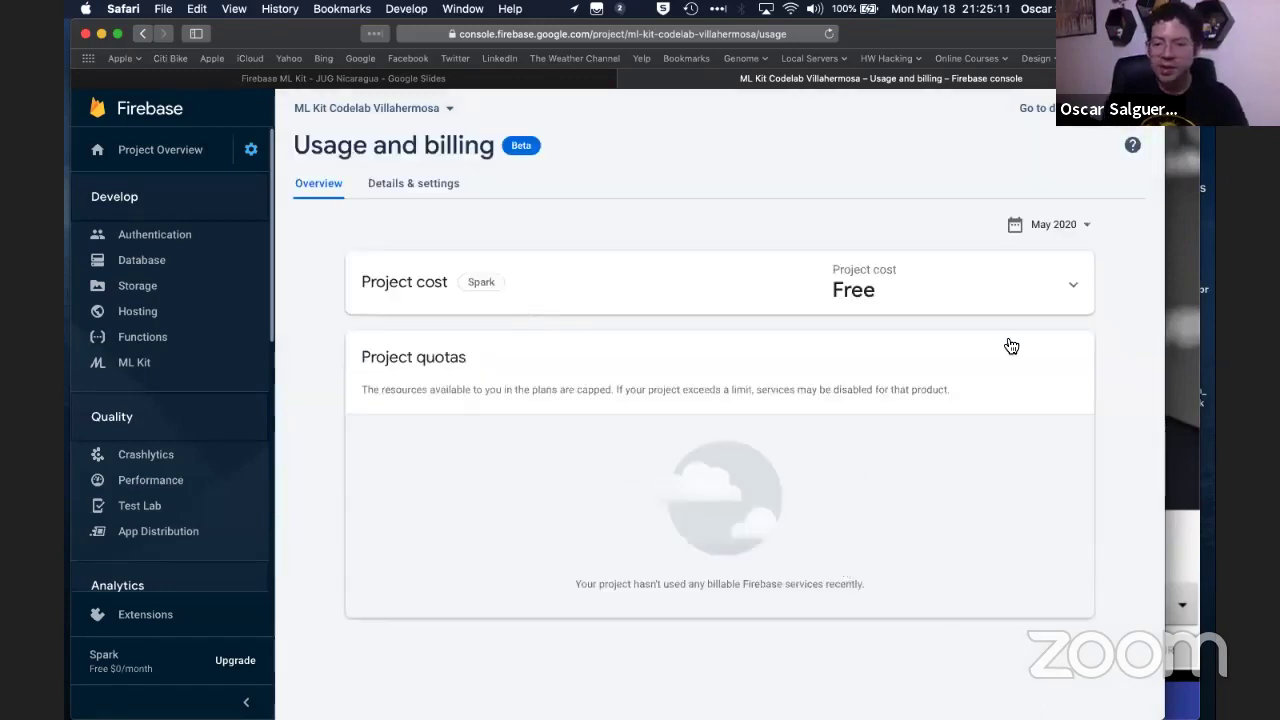
click(1063, 290)
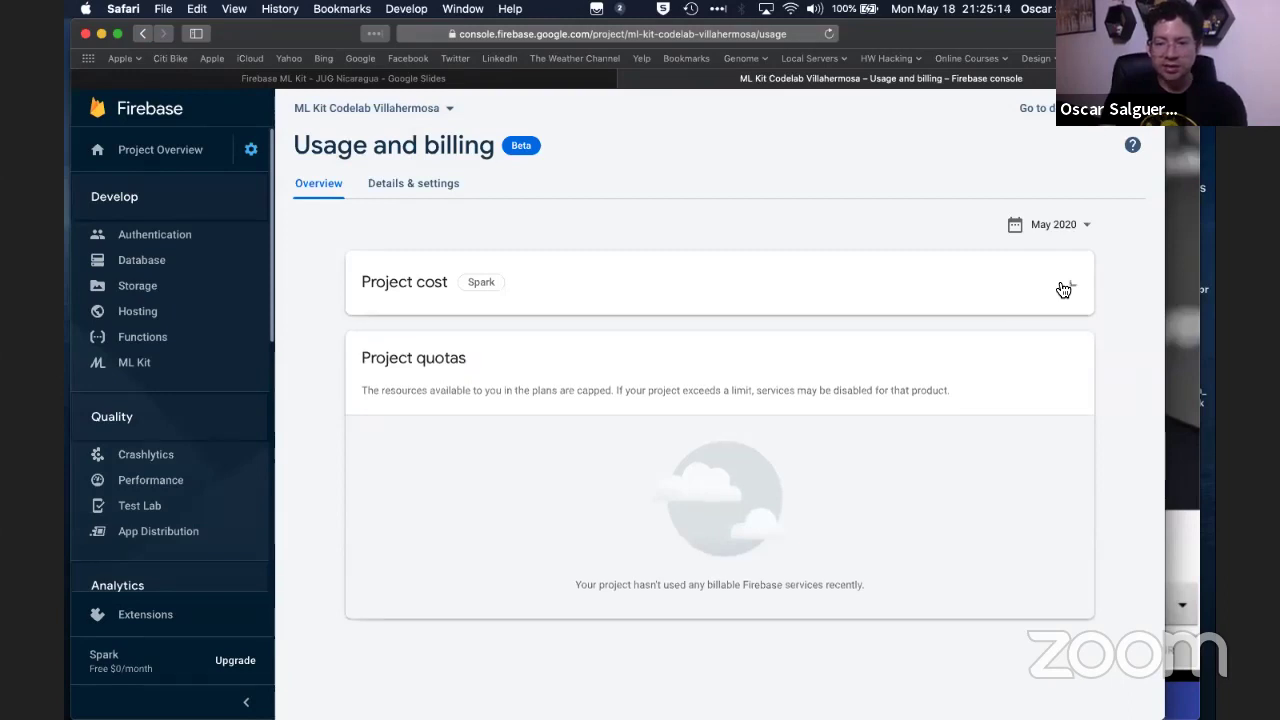
scroll(1063, 290, down, 2)
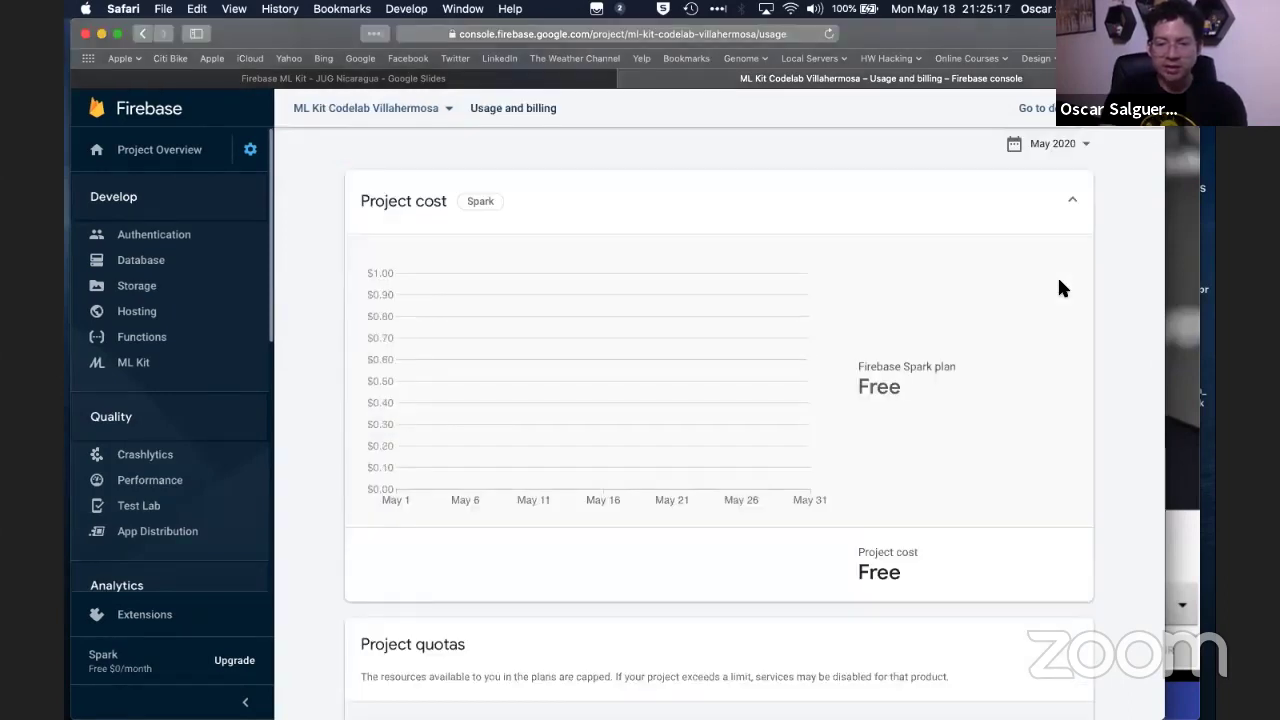
scroll(1060, 288, down, 5)
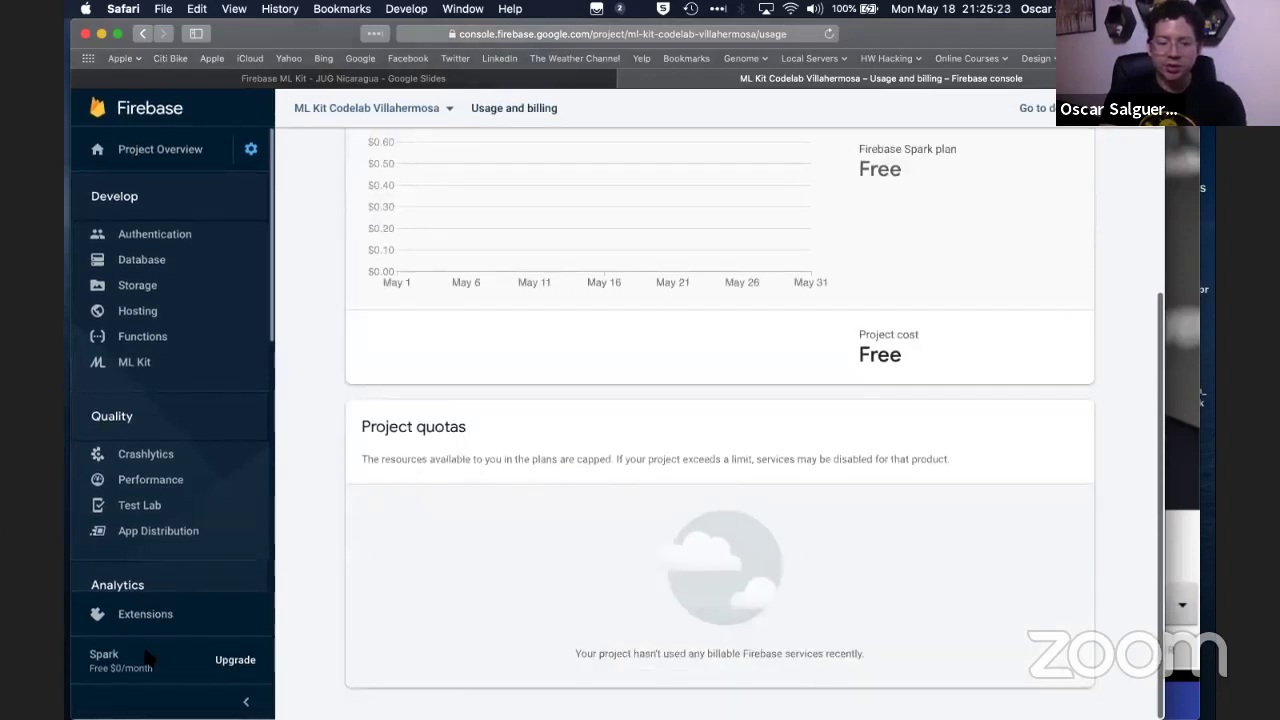
Open the Firebase pricing plans and the Blaze plan's full details, and examine the pricing table through the ML Kit rows.
click(235, 660)
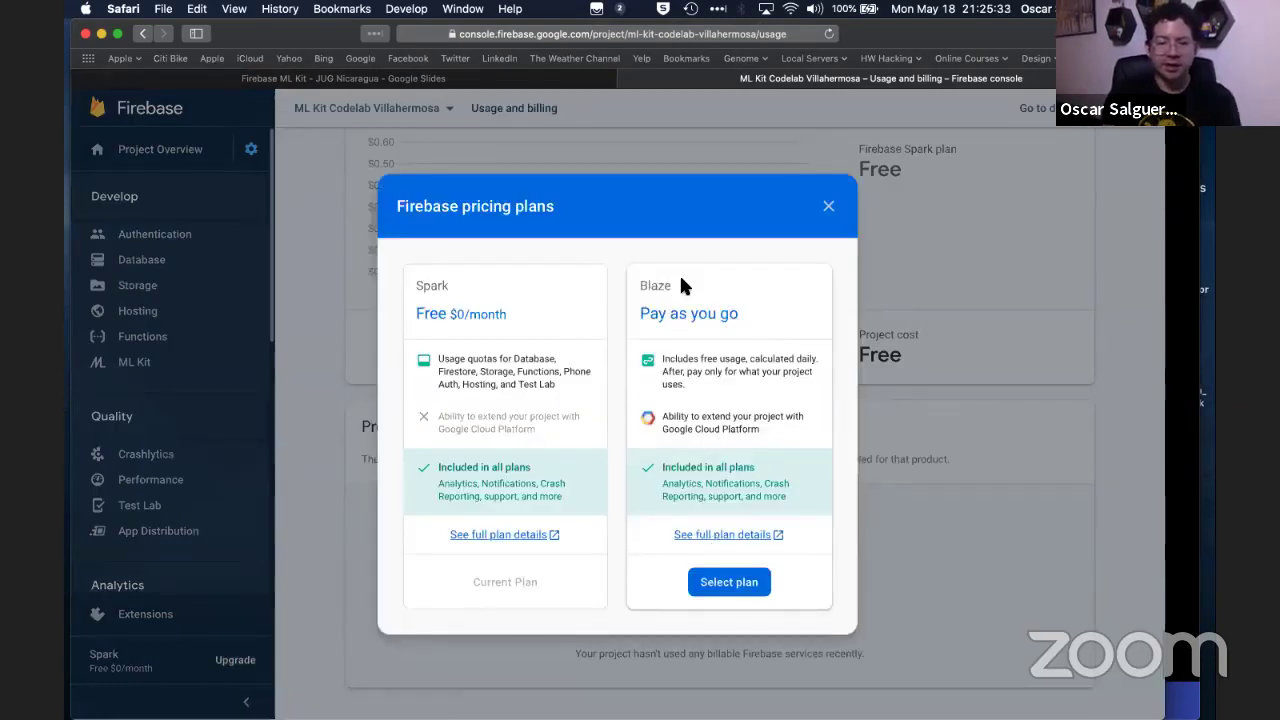
click(748, 537)
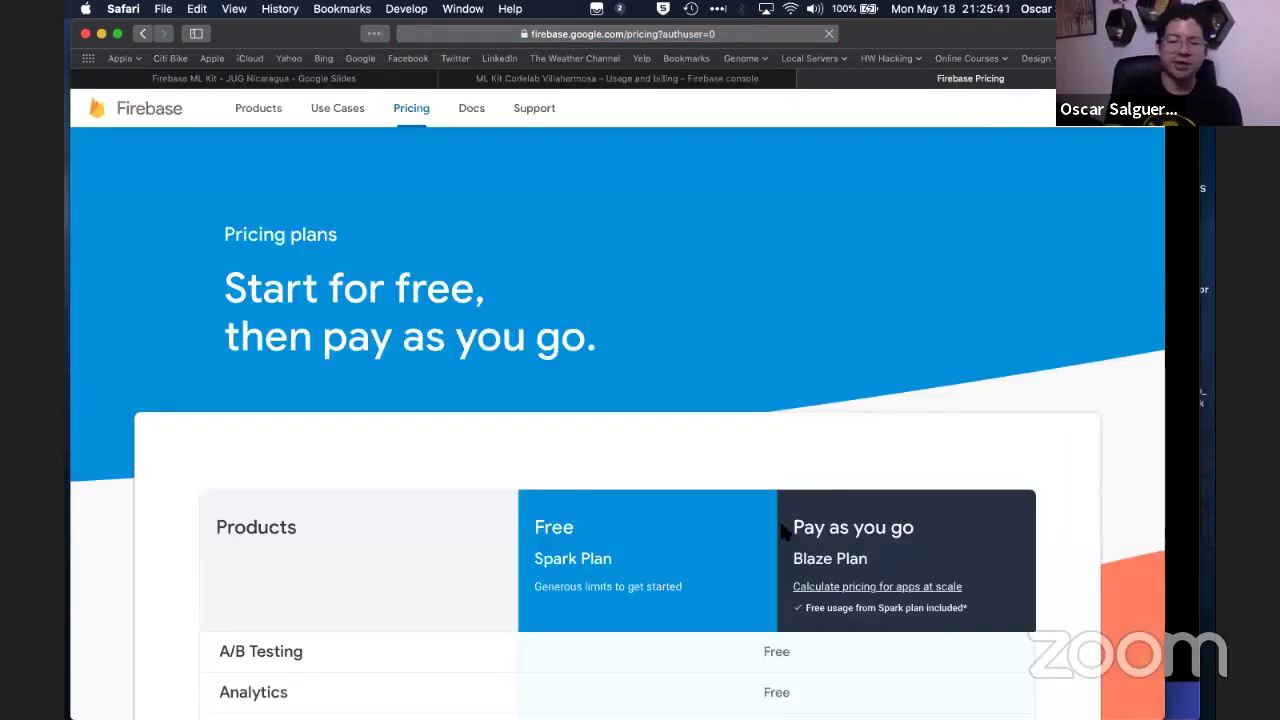
scroll(845, 460, down, 5)
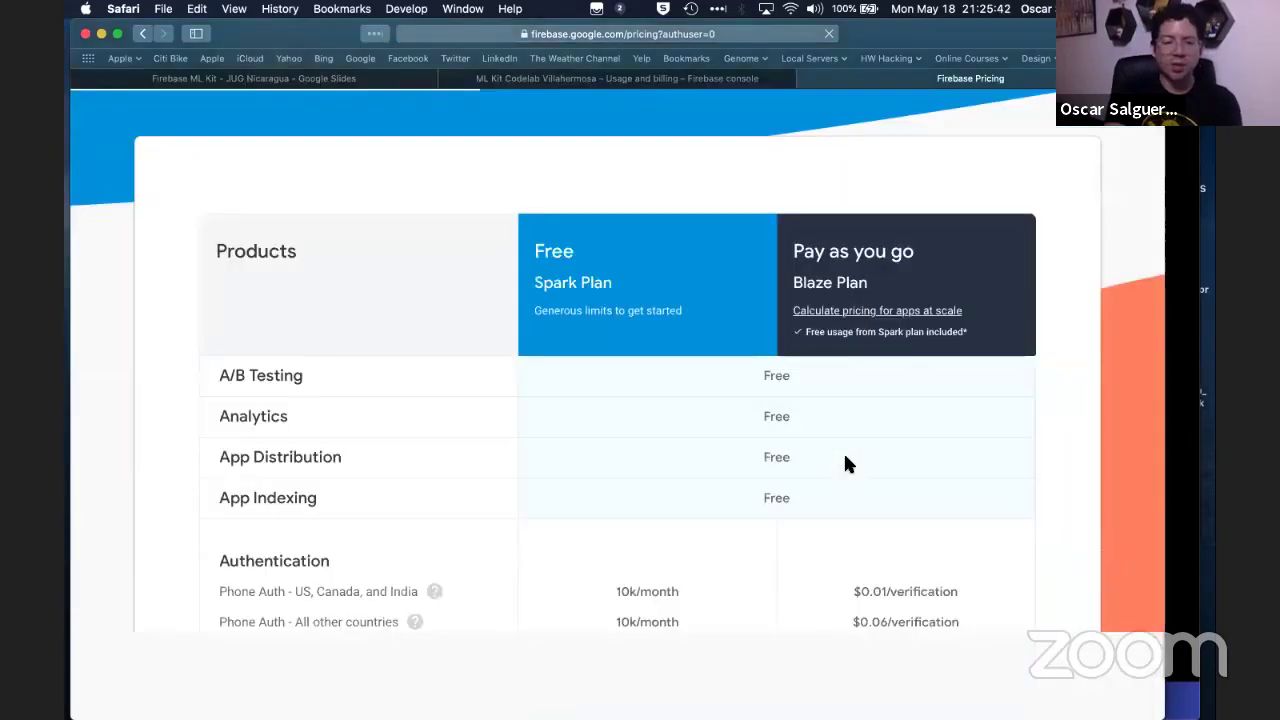
scroll(845, 463, down, 4)
scroll(845, 463, down, 3)
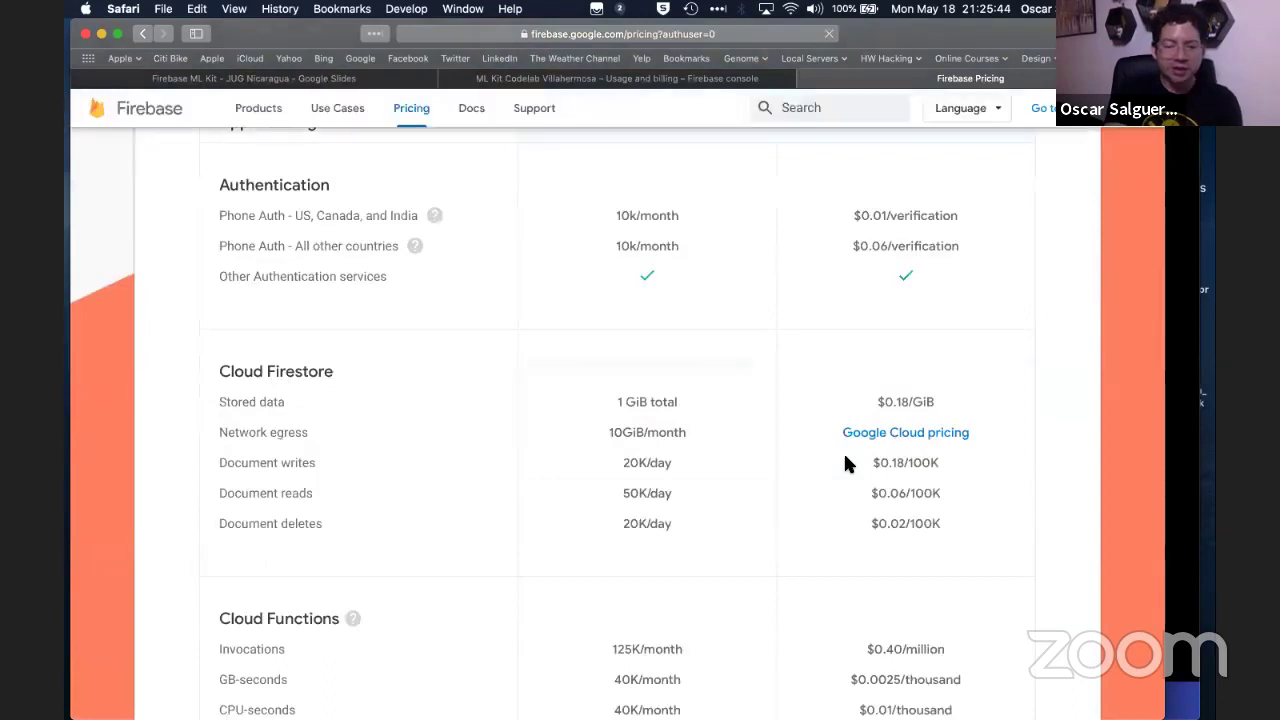
scroll(845, 463, down, 6)
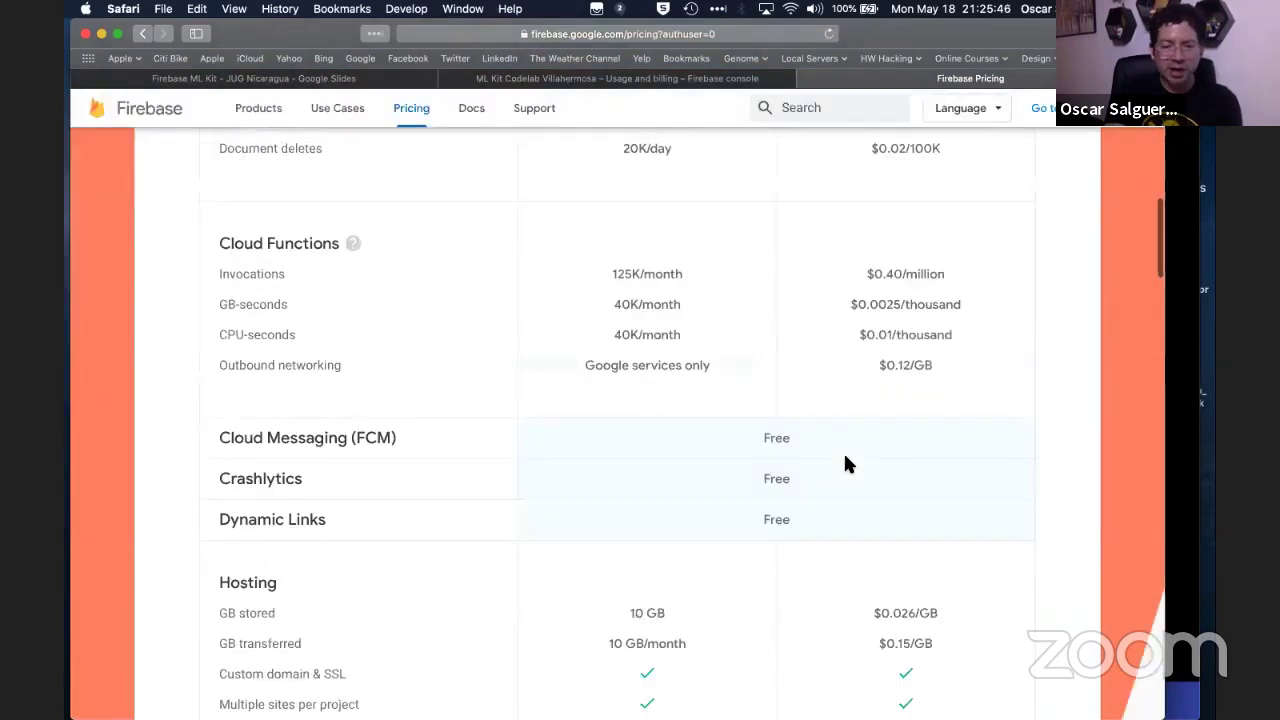
scroll(845, 463, down, 4)
scroll(845, 463, down, 5)
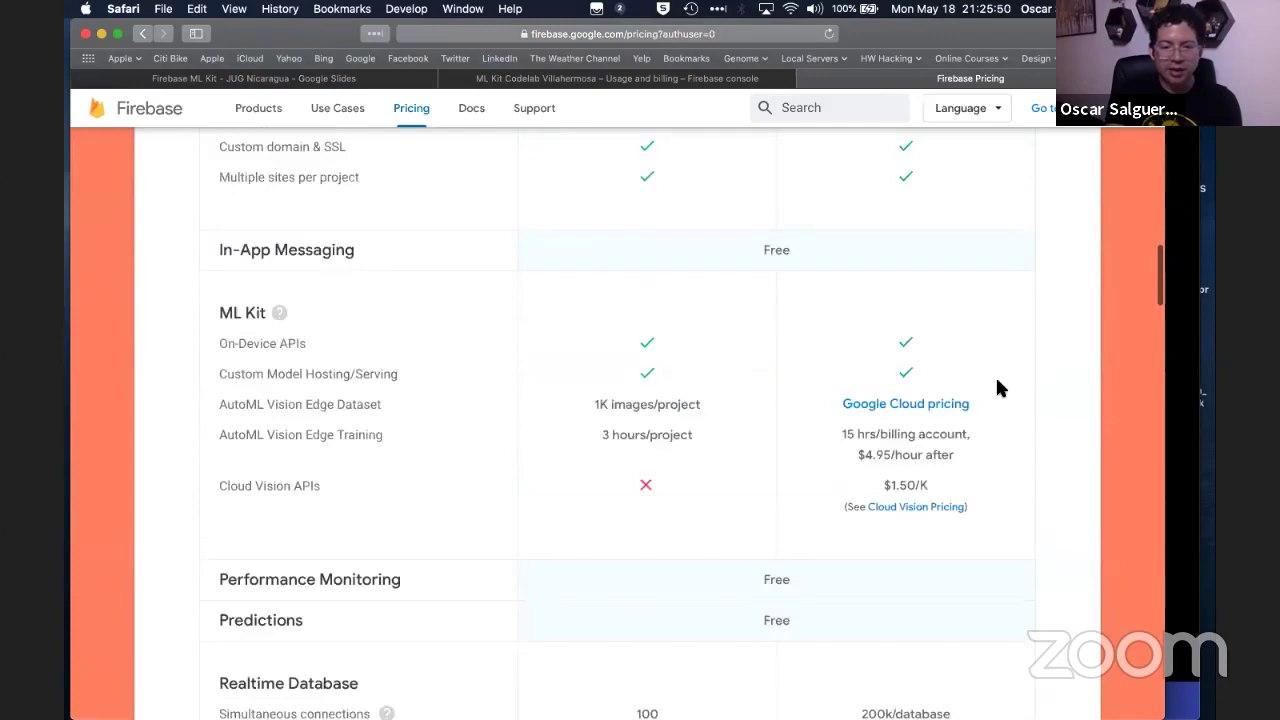
scroll(997, 388, down, 1)
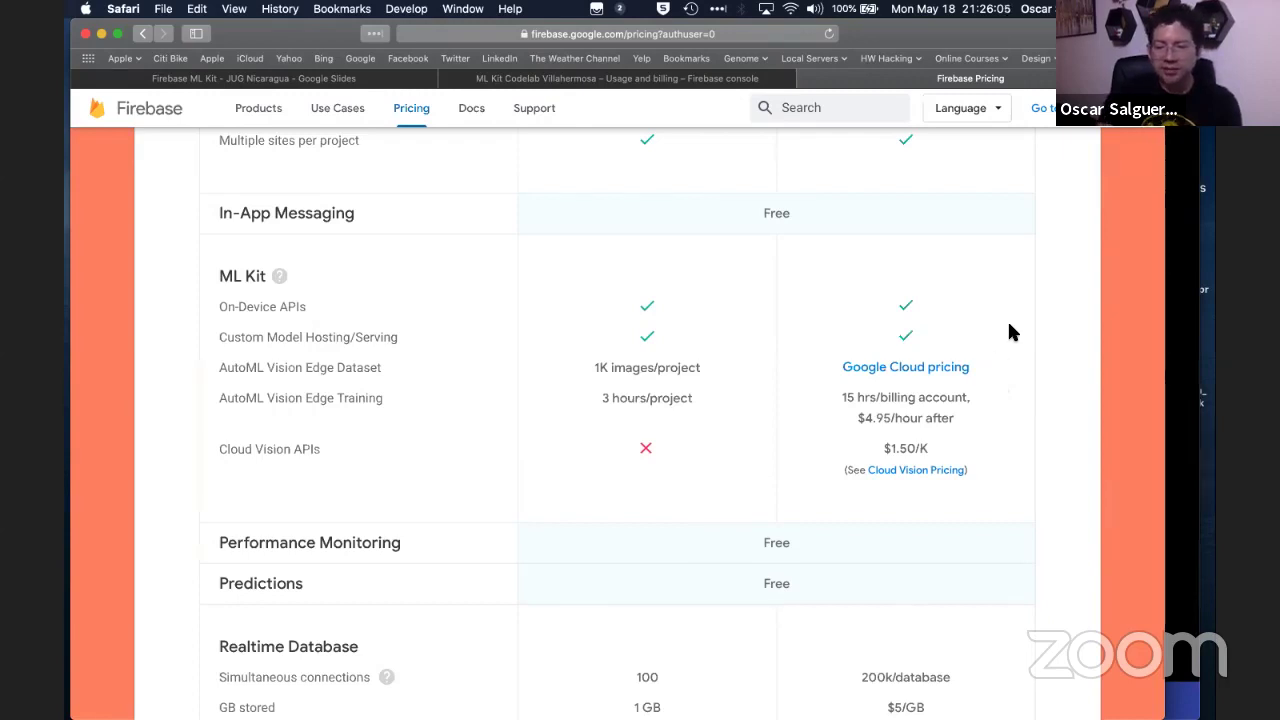
scroll(1010, 331, down, 1)
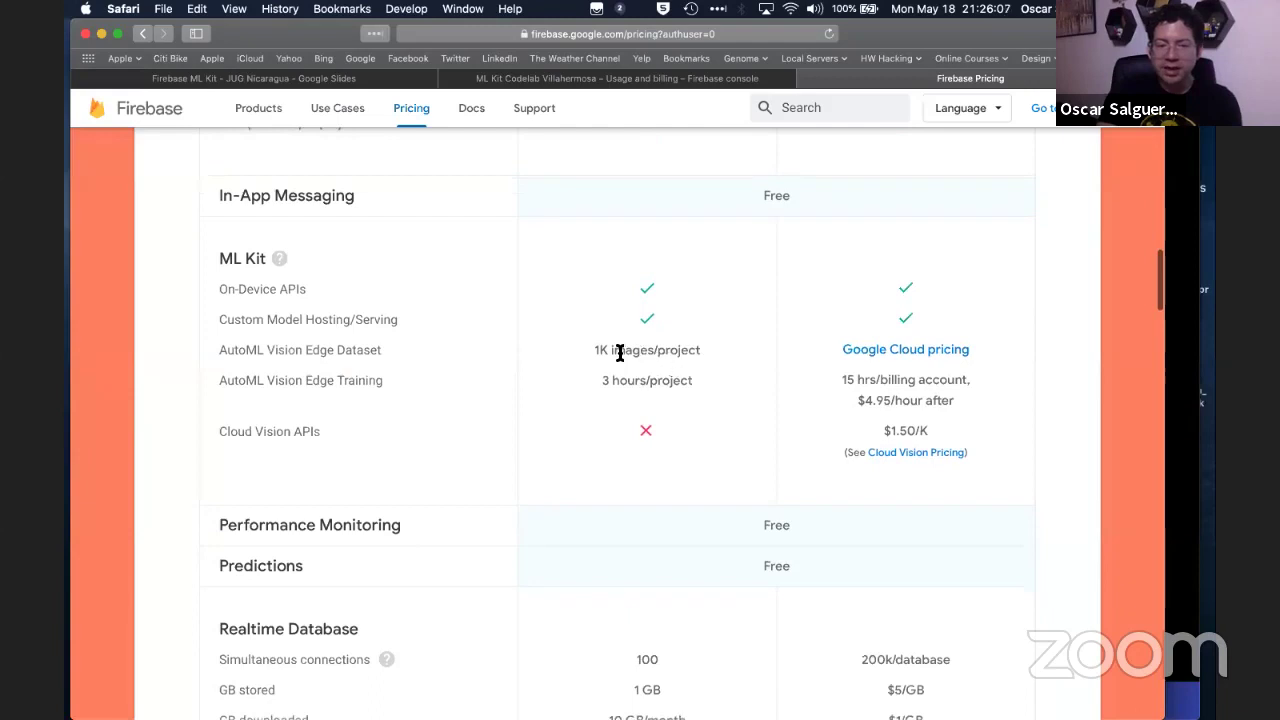
Review the ML Kit rates, opening the AutoML Vision Edge Dataset's Google Cloud pricing and the Cloud Vision Pricing links in new tabs.
right_click(914, 350)
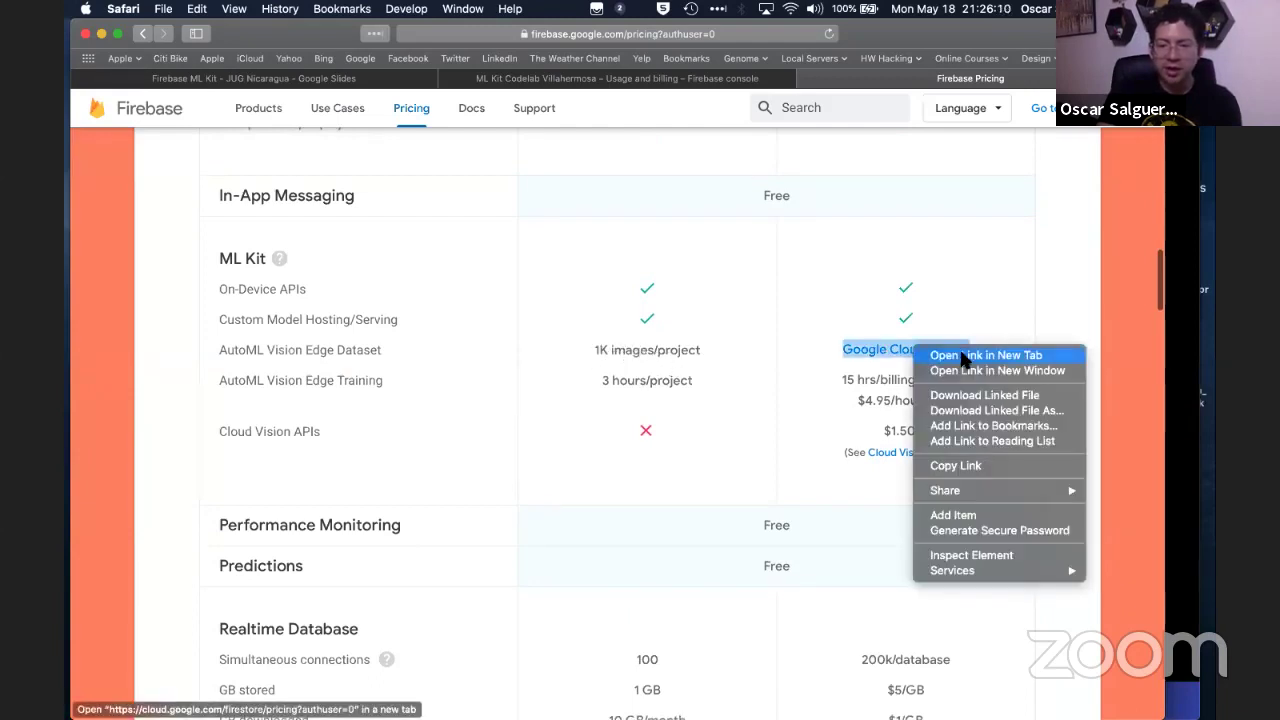
click(1068, 353)
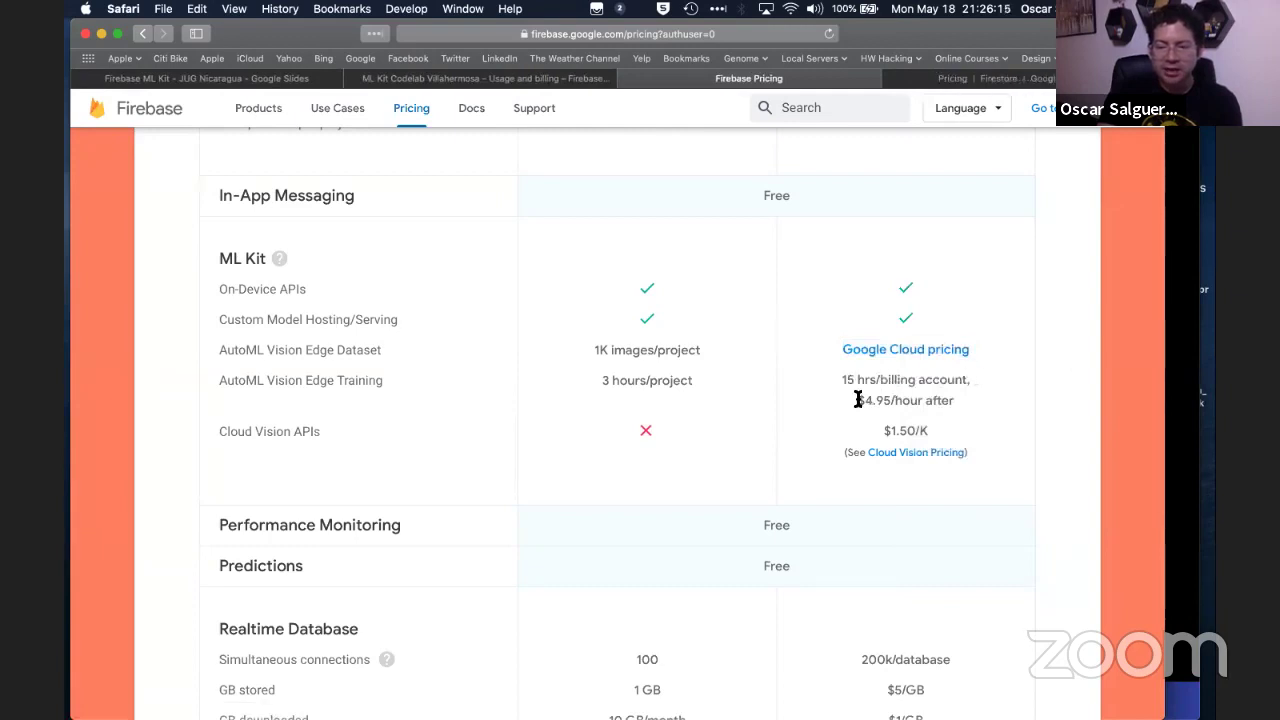
scroll(951, 398, down, 1)
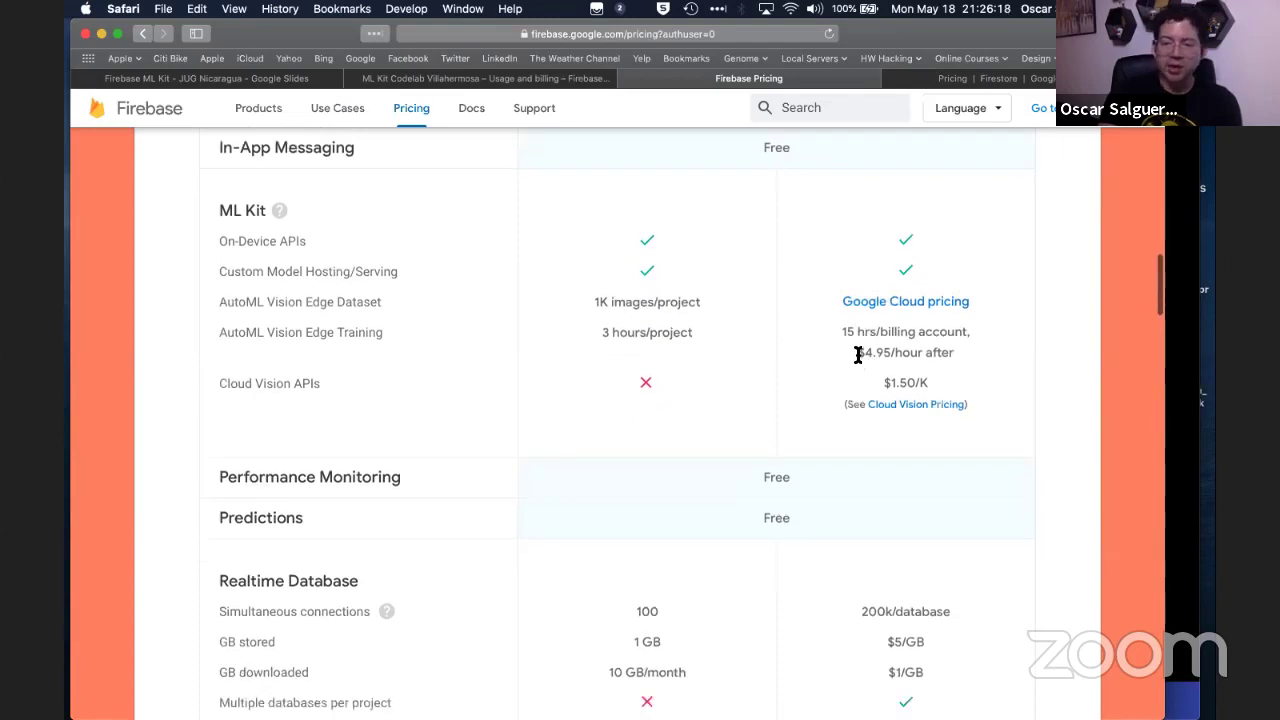
triple_click(960, 355)
click(959, 370)
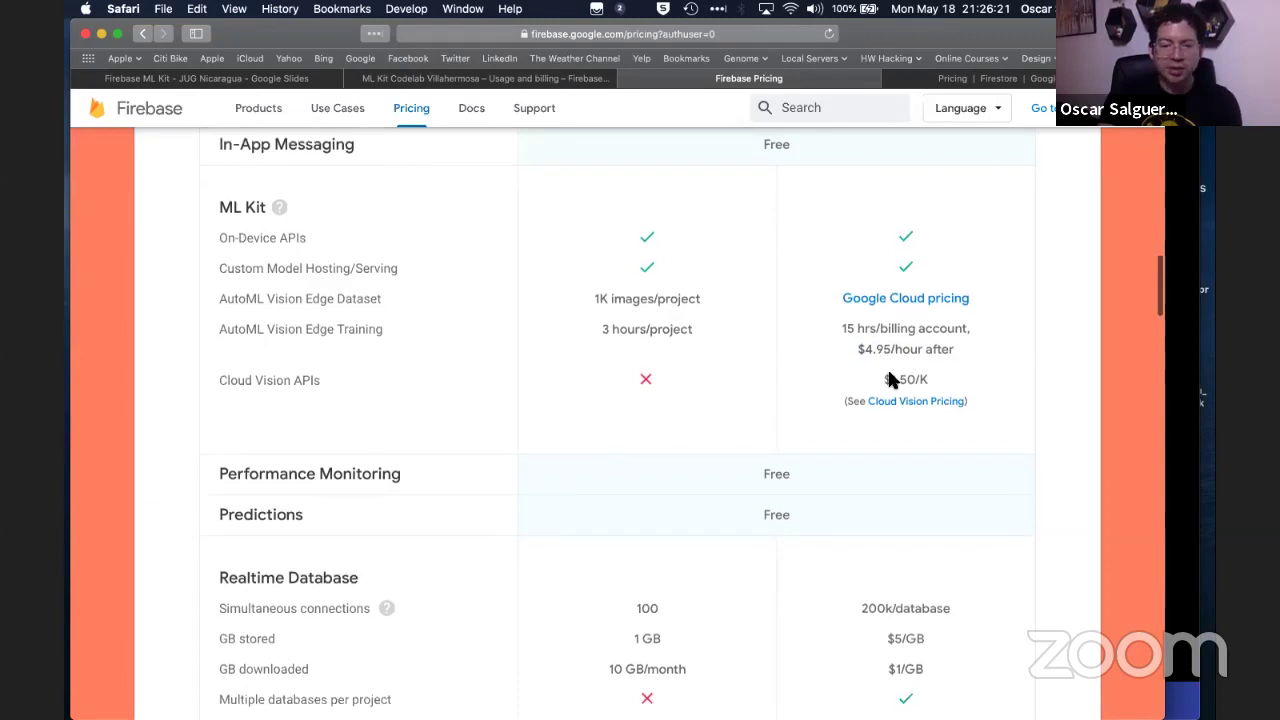
scroll(215, 372, down, 1)
drag(215, 372, 323, 371)
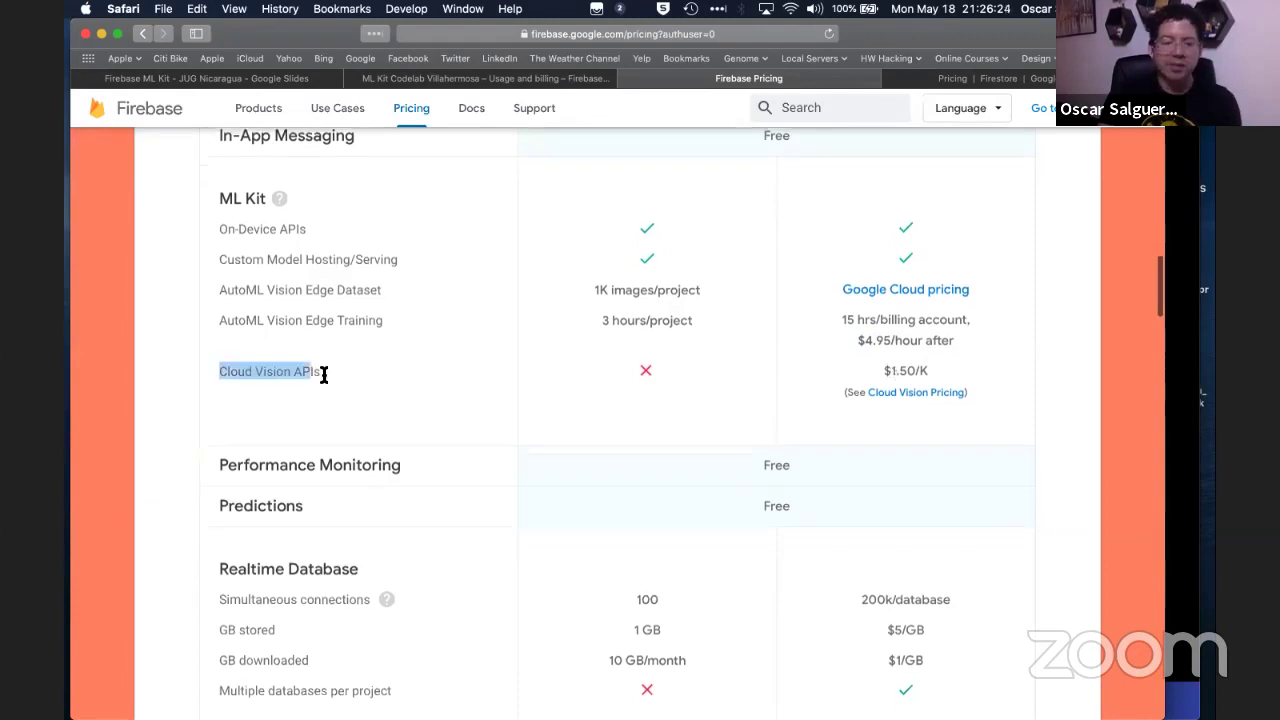
click(410, 384)
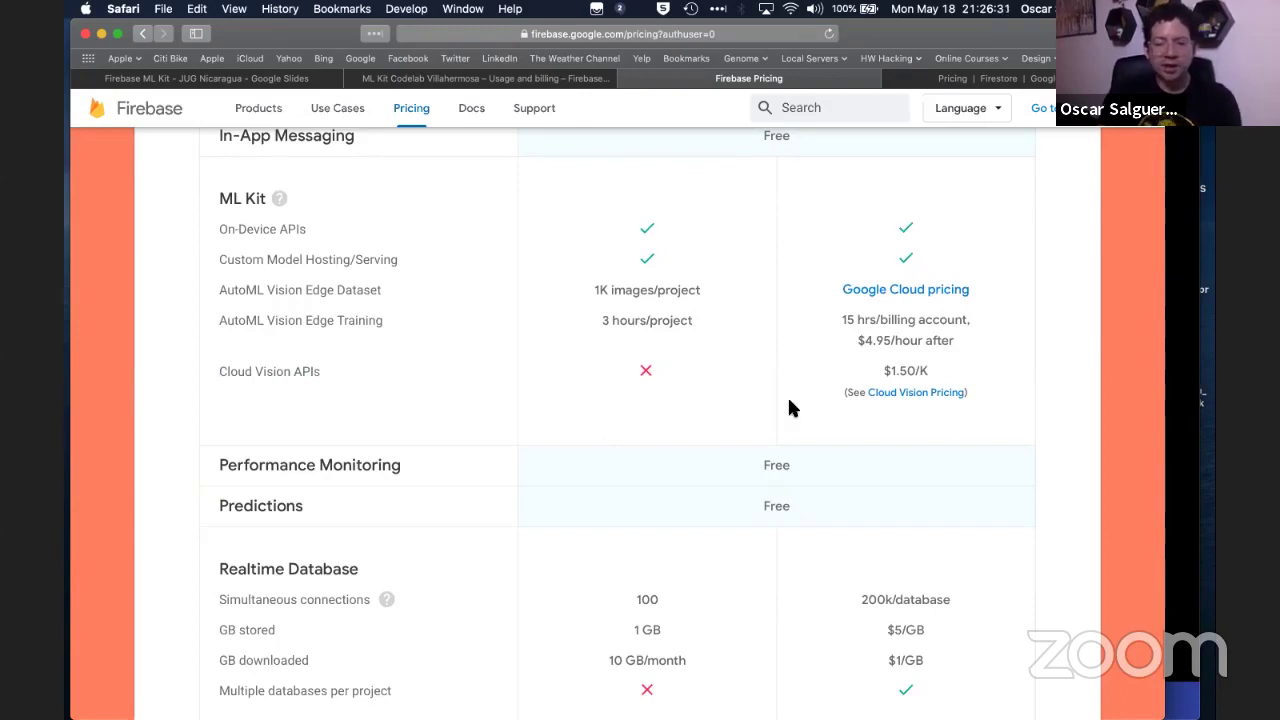
super+click(899, 392)
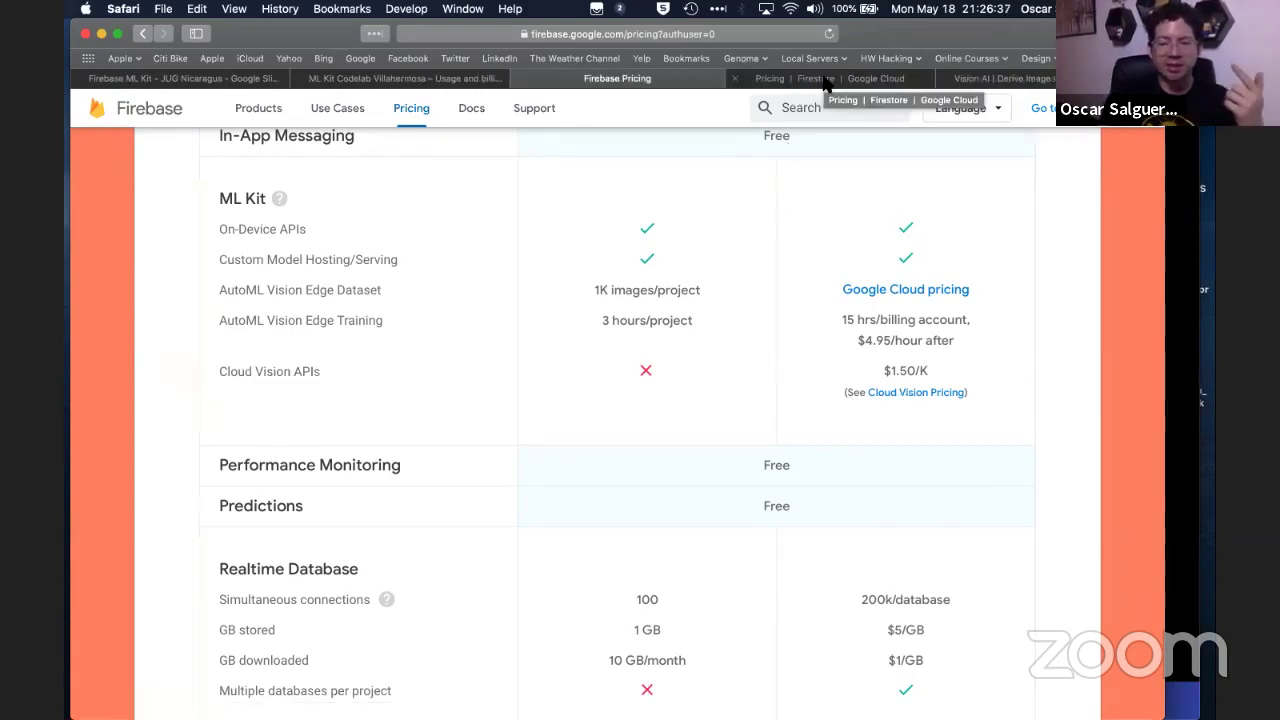
View the opened Firestore pricing and Vision AI pages, comparing them with the Firebase Pricing page.
click(830, 80)
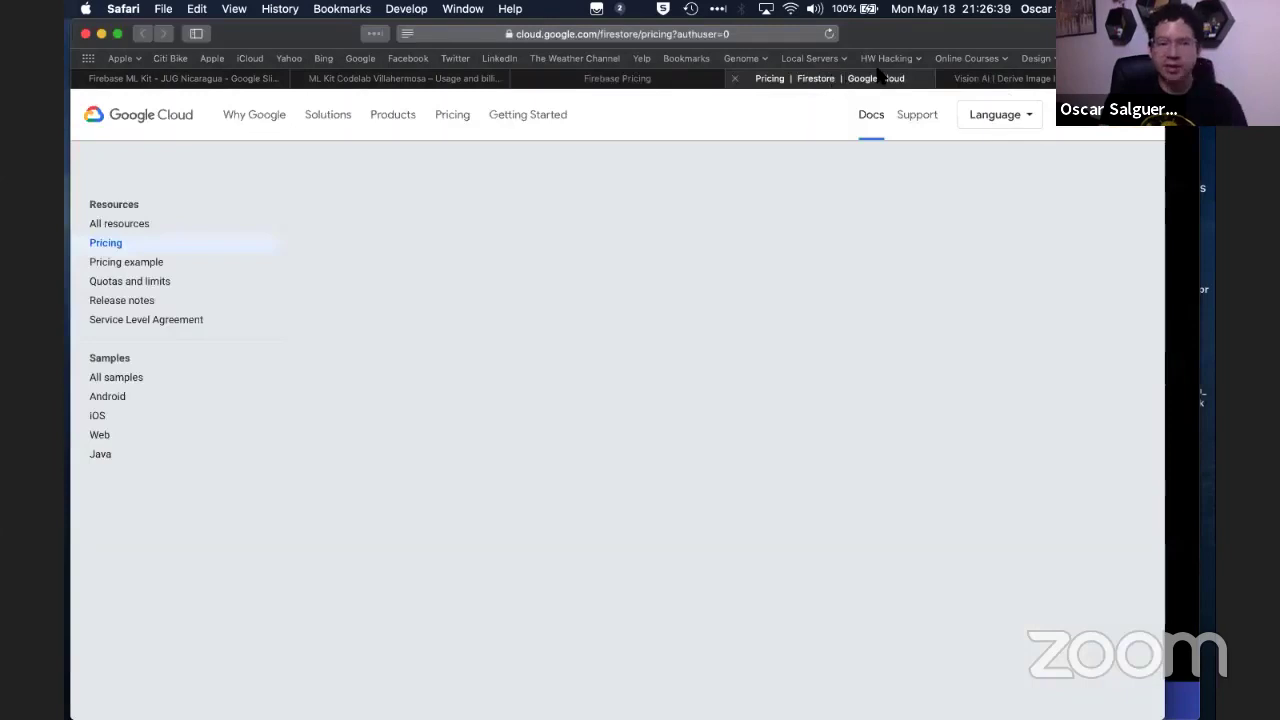
click(1005, 80)
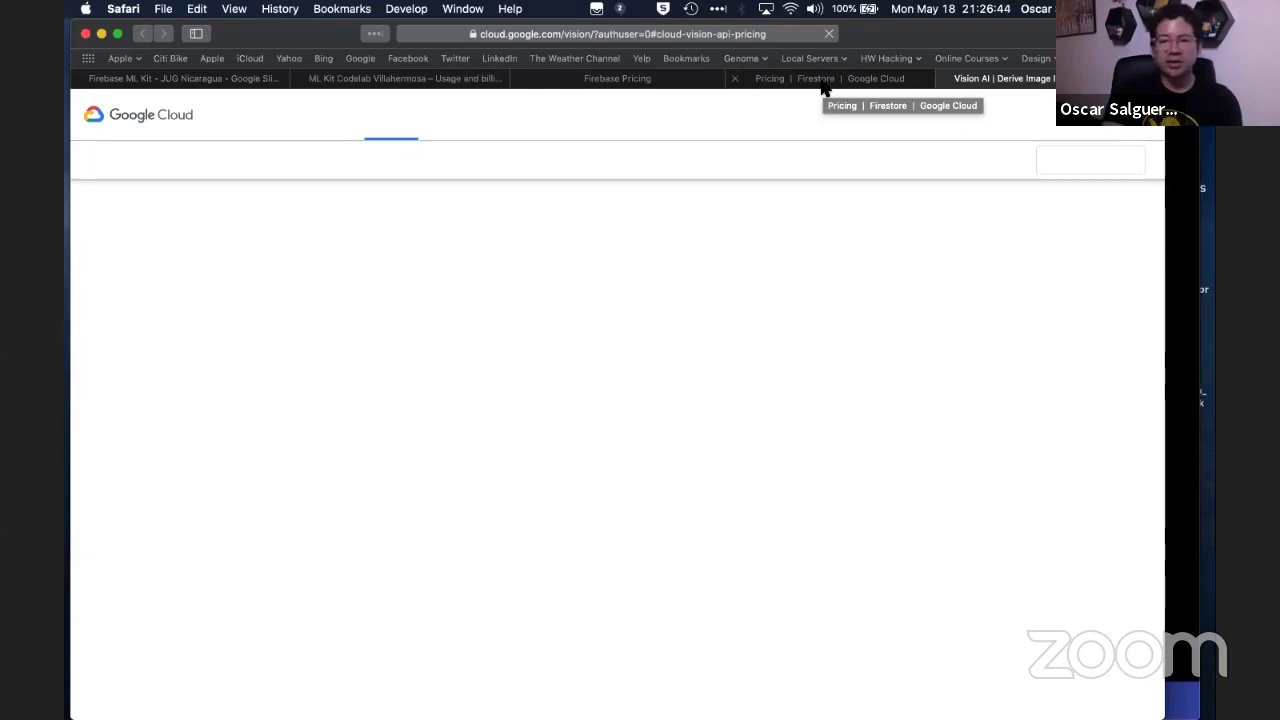
click(822, 84)
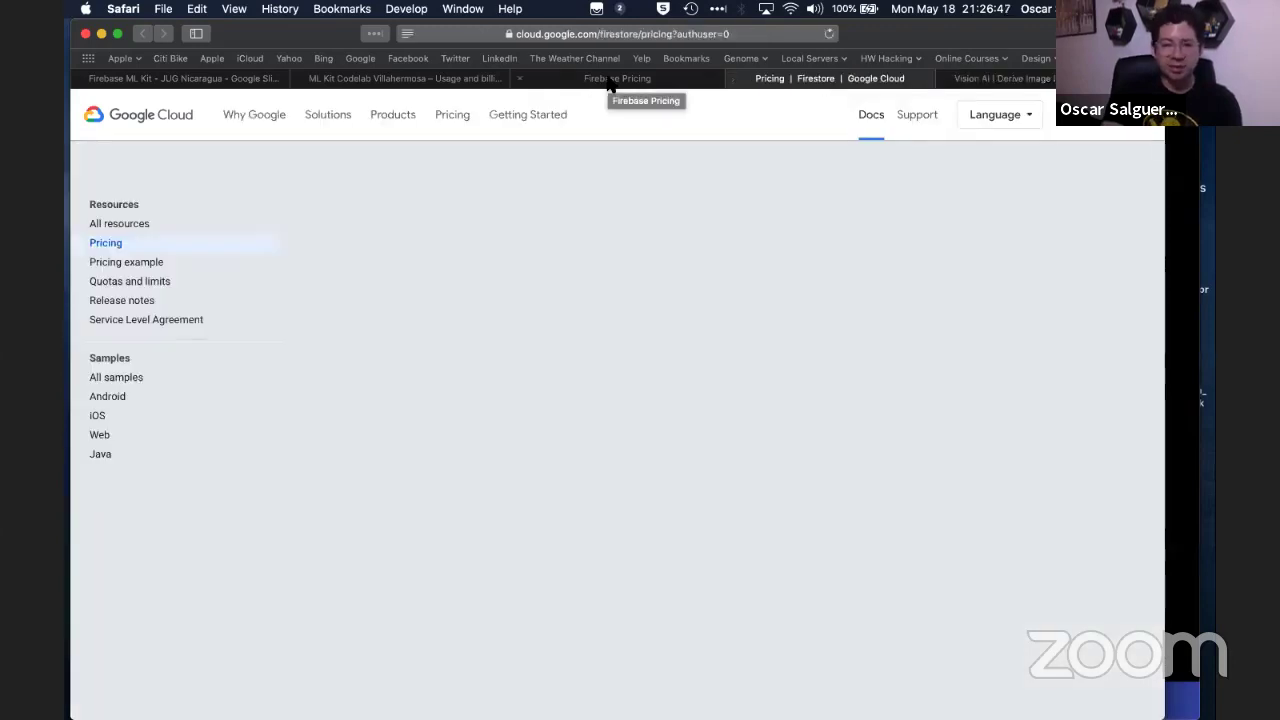
click(612, 80)
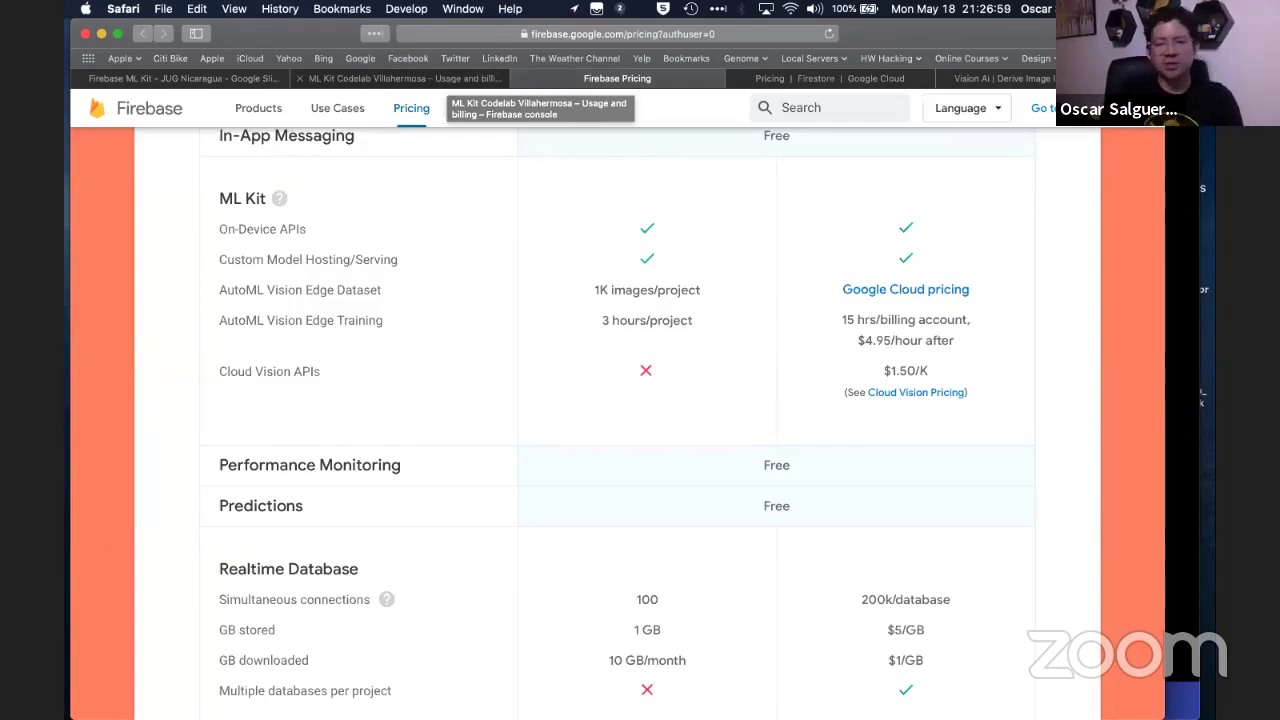
click(806, 82)
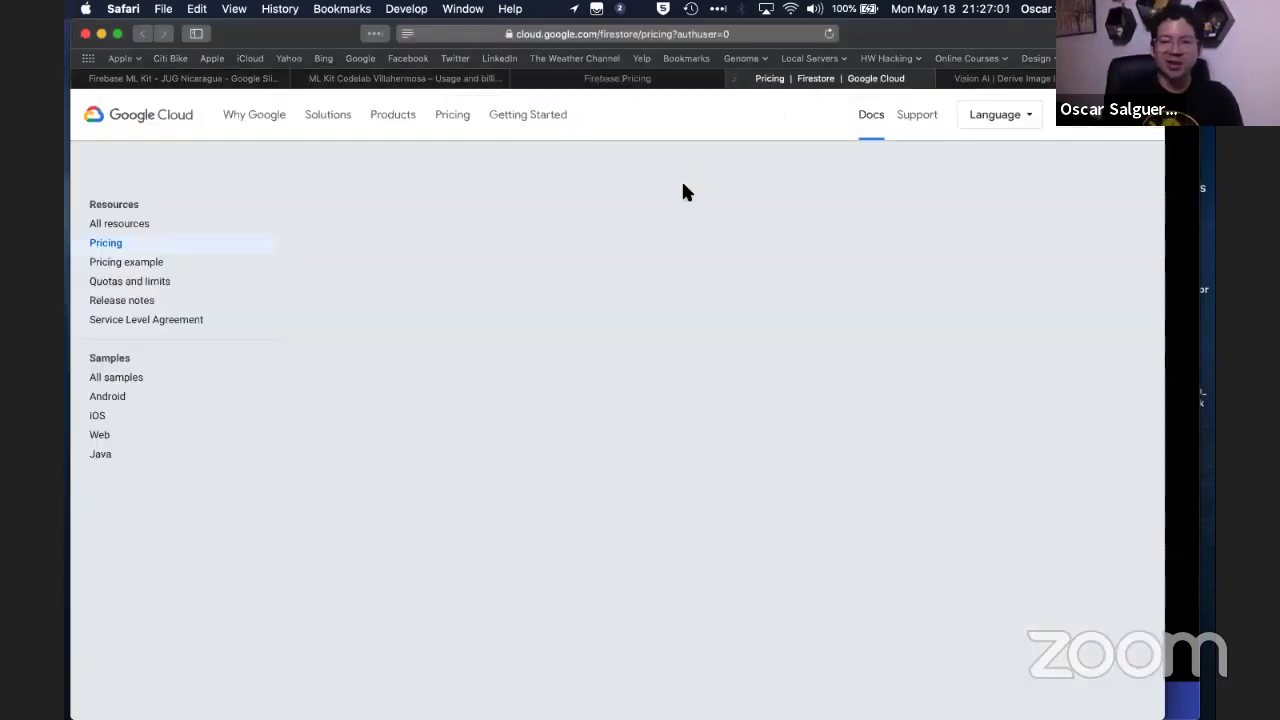
click(1013, 87)
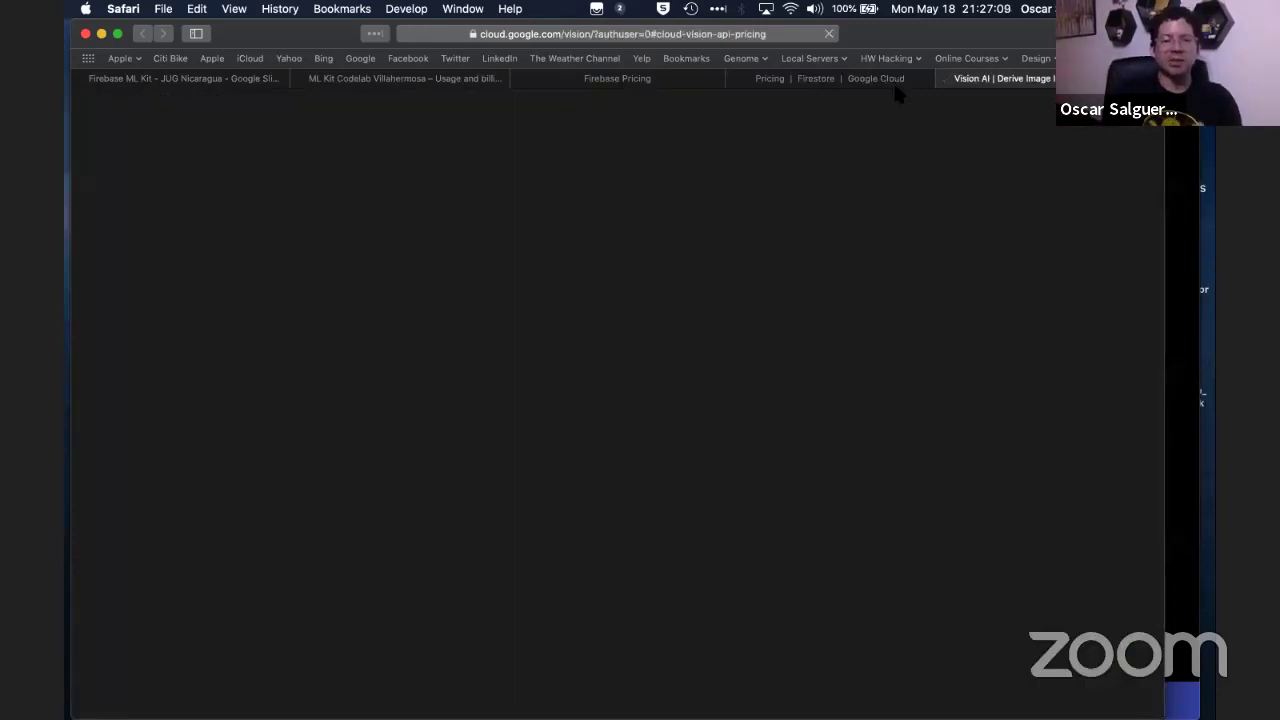
Return to the Firebase Pricing page and scan the Spark and Blaze limits of the other products, ending at Hosting.
click(613, 84)
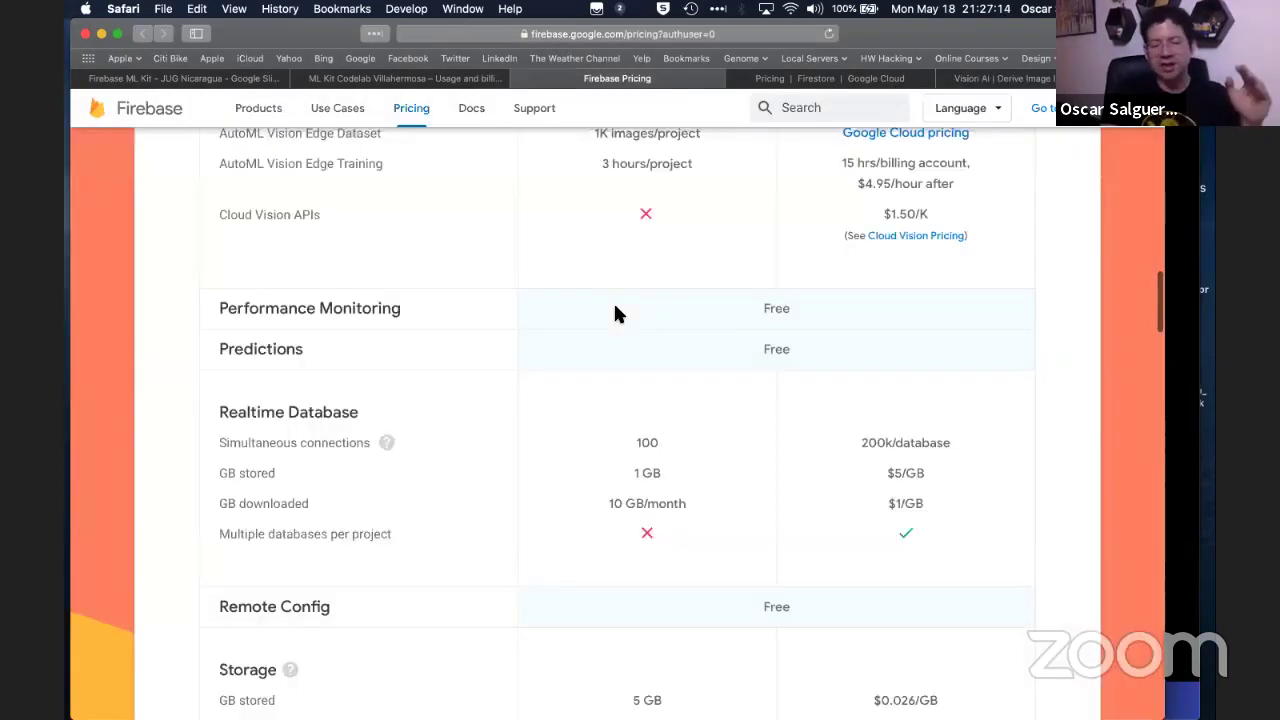
scroll(614, 314, down, 5)
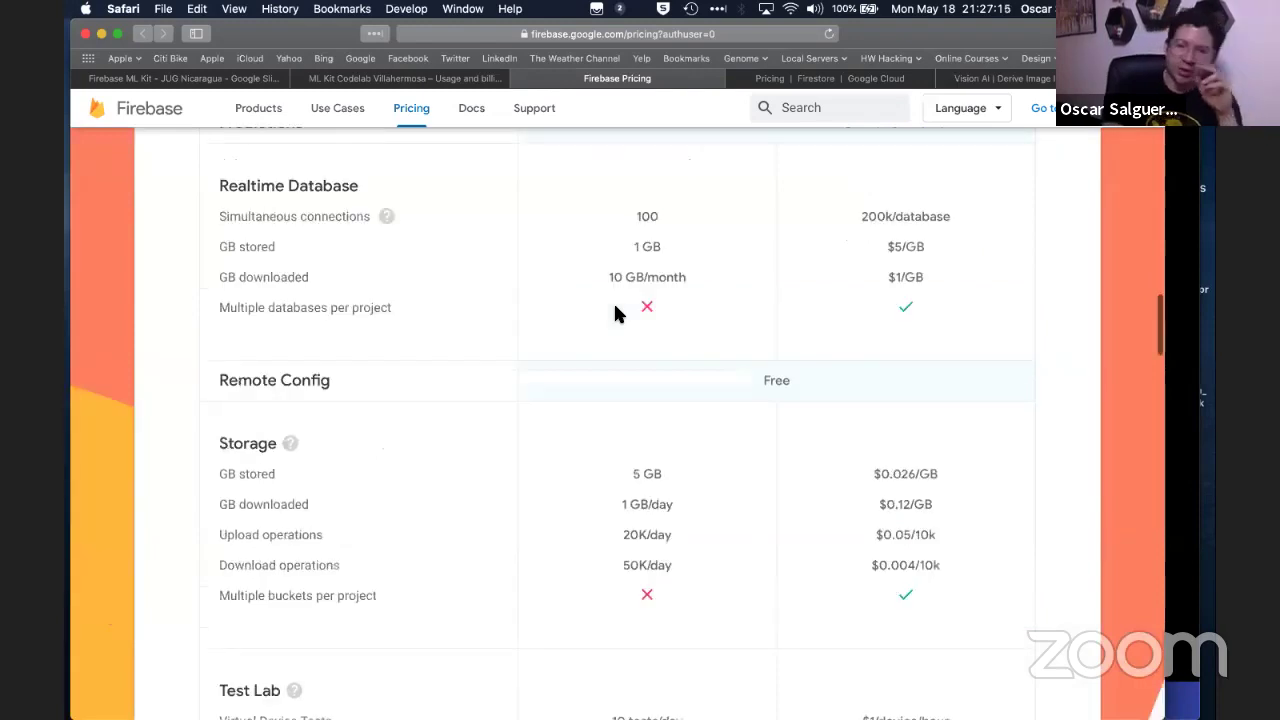
scroll(616, 314, down, 15)
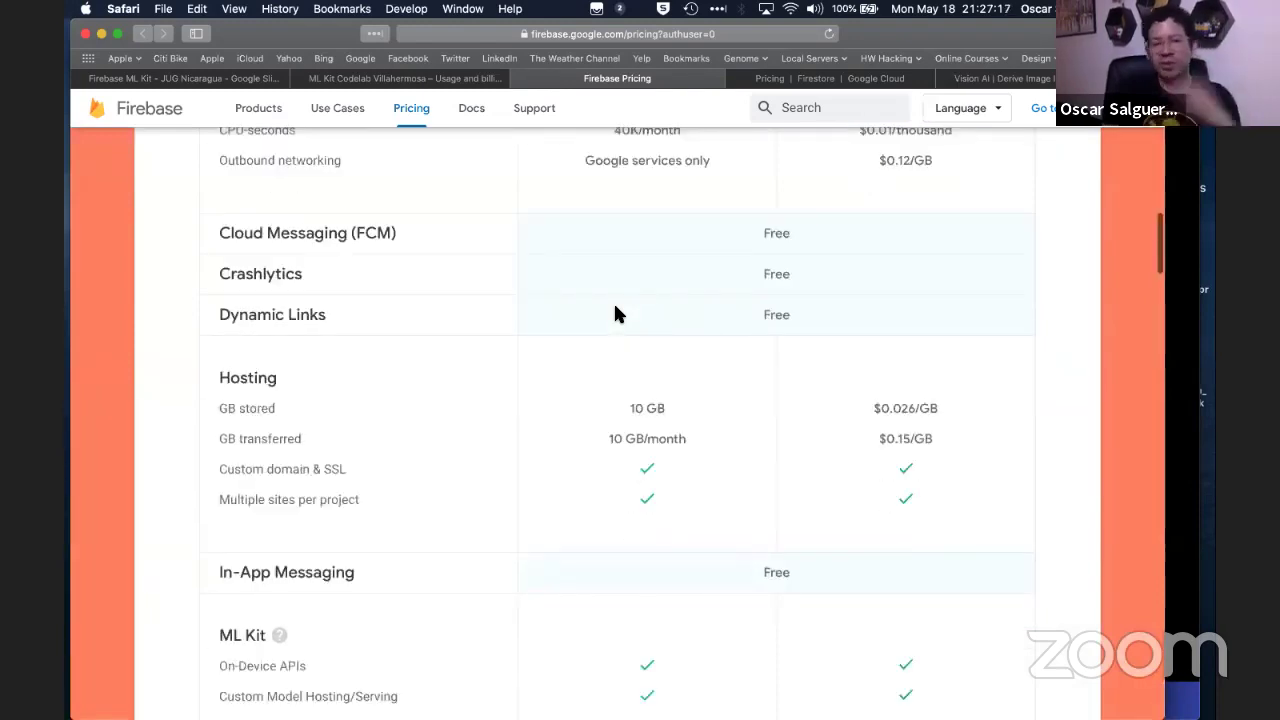
scroll(615, 314, up, 10)
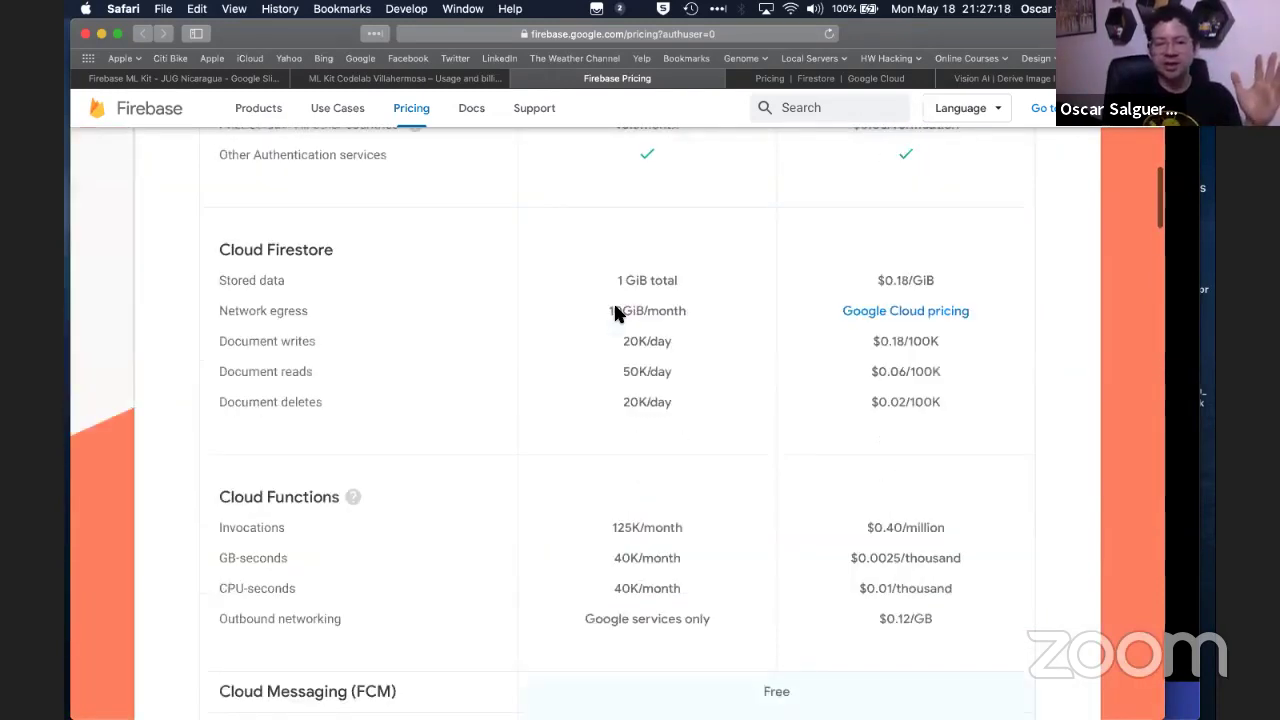
scroll(615, 314, up, 12)
scroll(615, 314, down, 10)
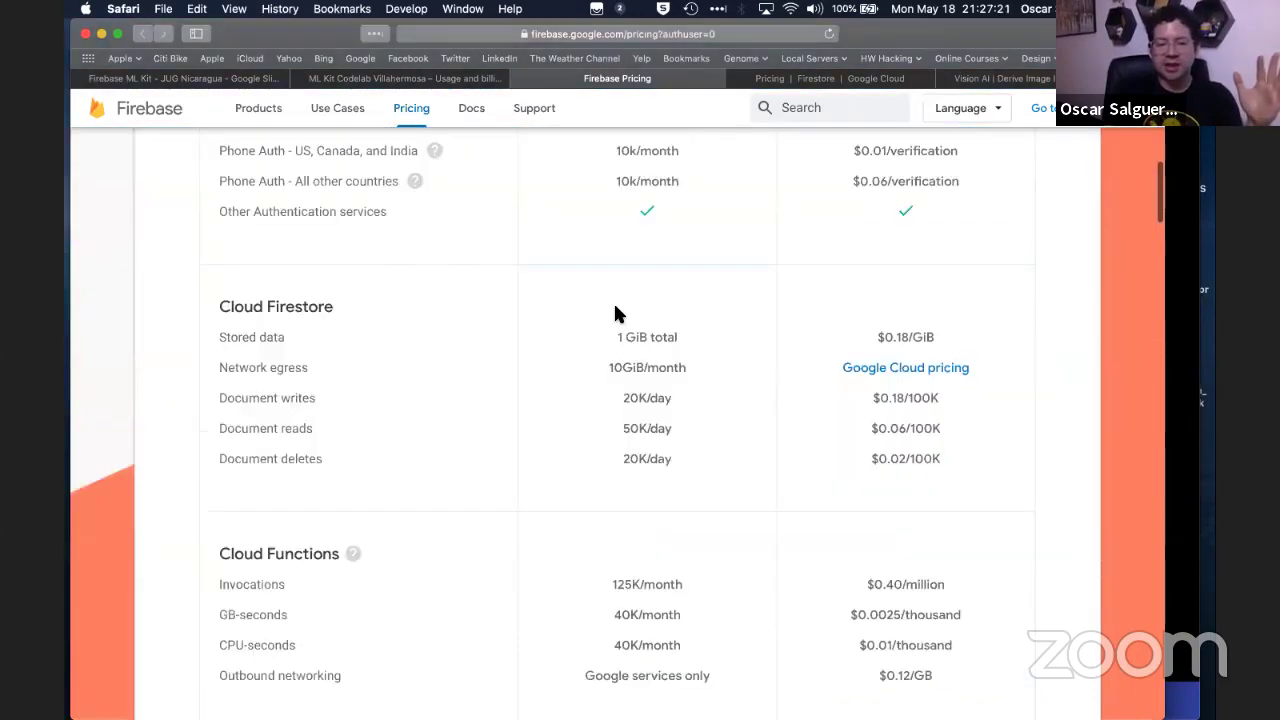
scroll(615, 314, down, 9)
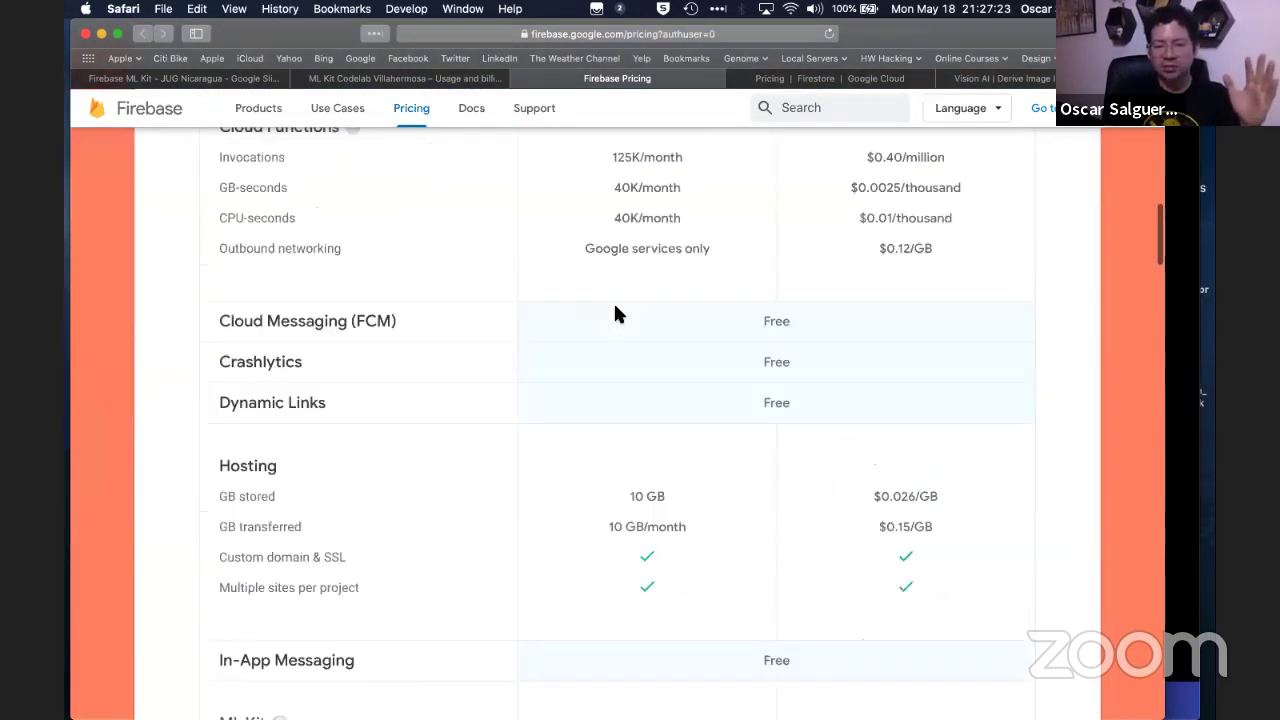
scroll(615, 314, down, 4)
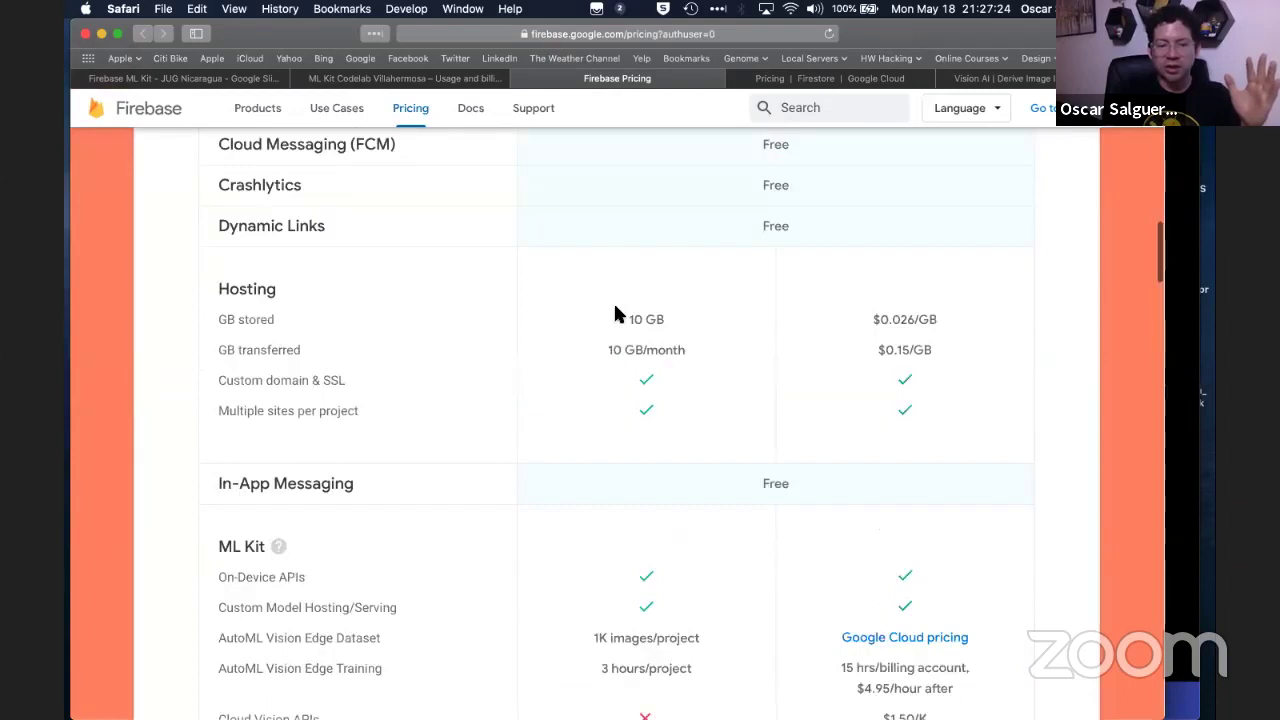
scroll(613, 301, down, 1)
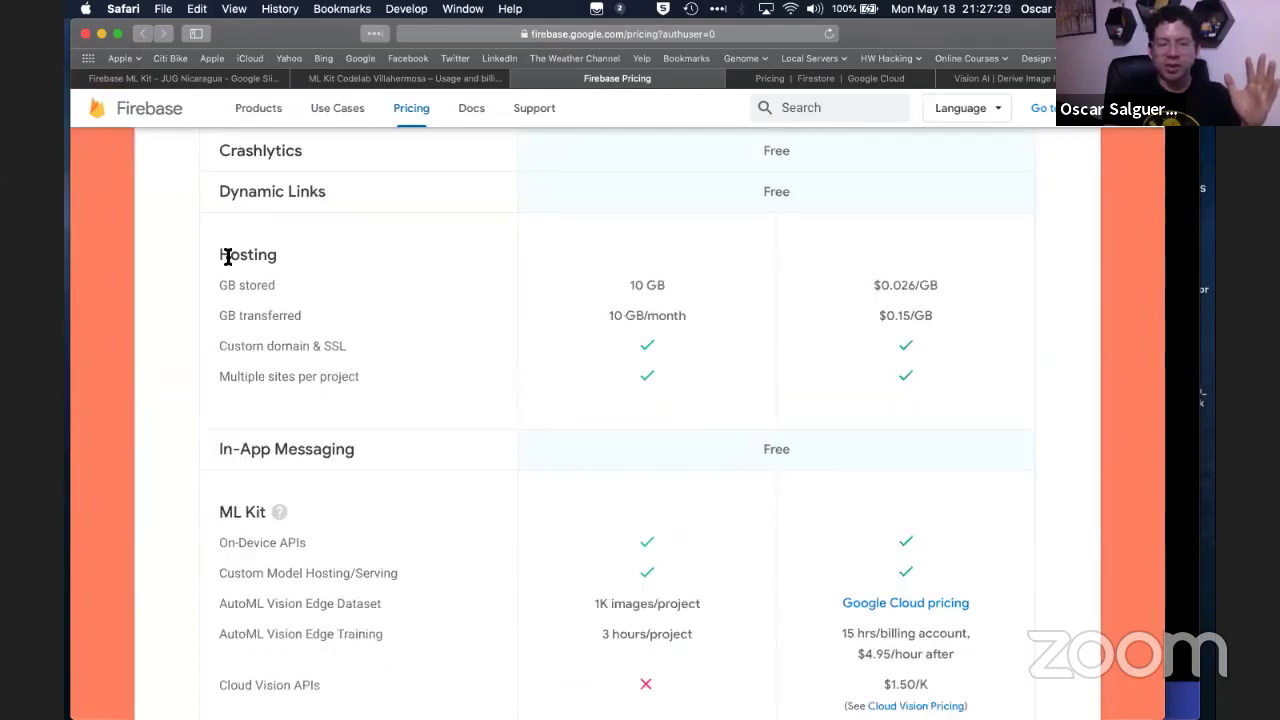
Highlight the Hosting section's rows in turn: the Spark plan's storage and transfer limits, and Custom domain & SSL.
drag(217, 255, 493, 392)
click(493, 392)
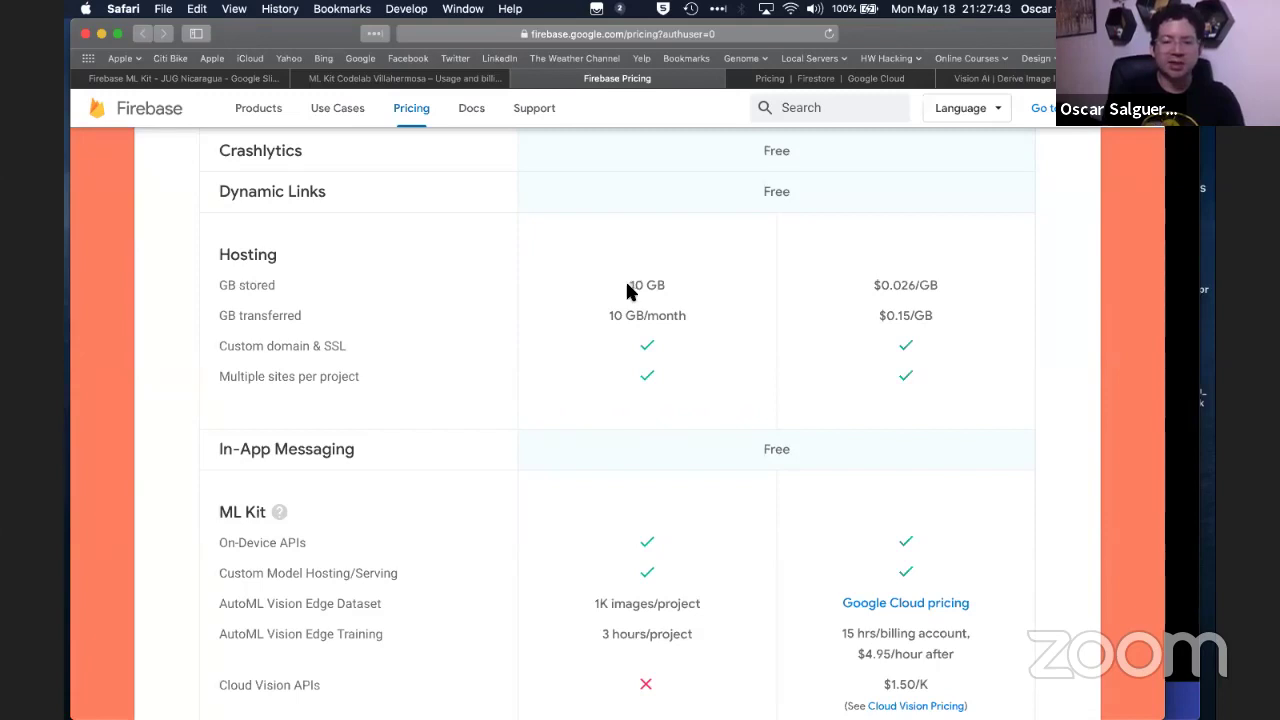
drag(630, 287, 671, 286)
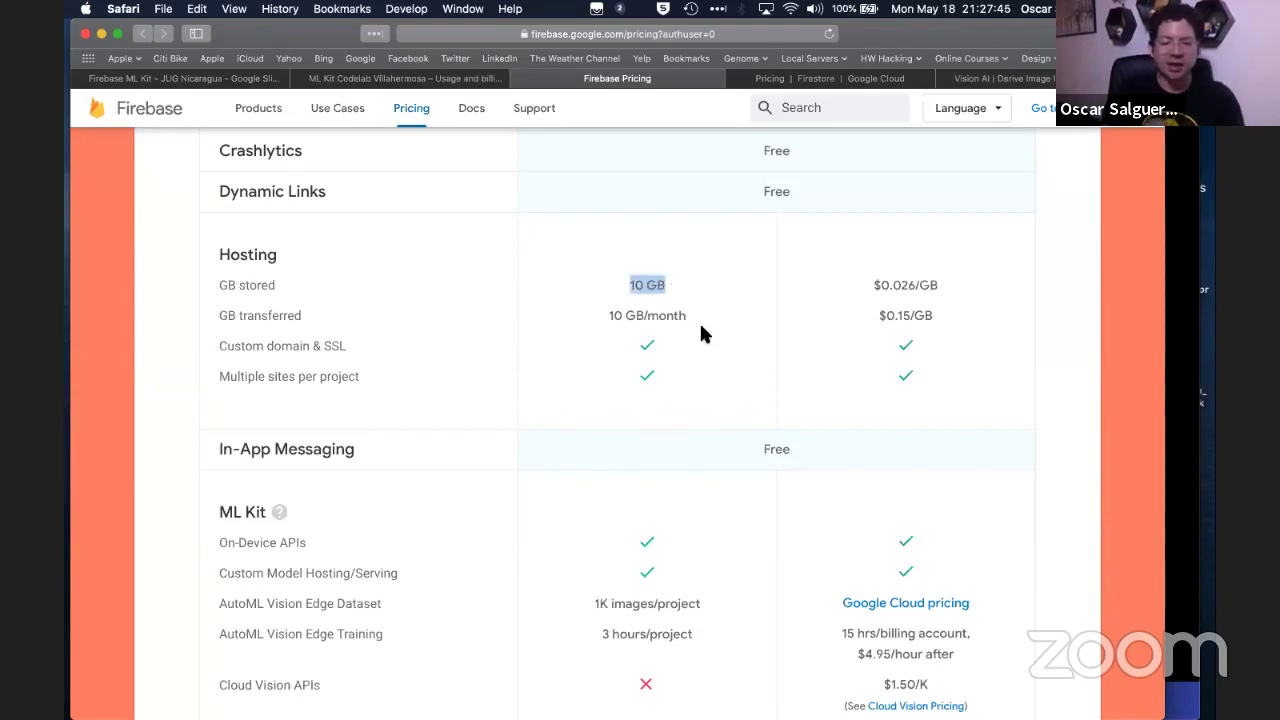
click(607, 318)
drag(607, 318, 698, 318)
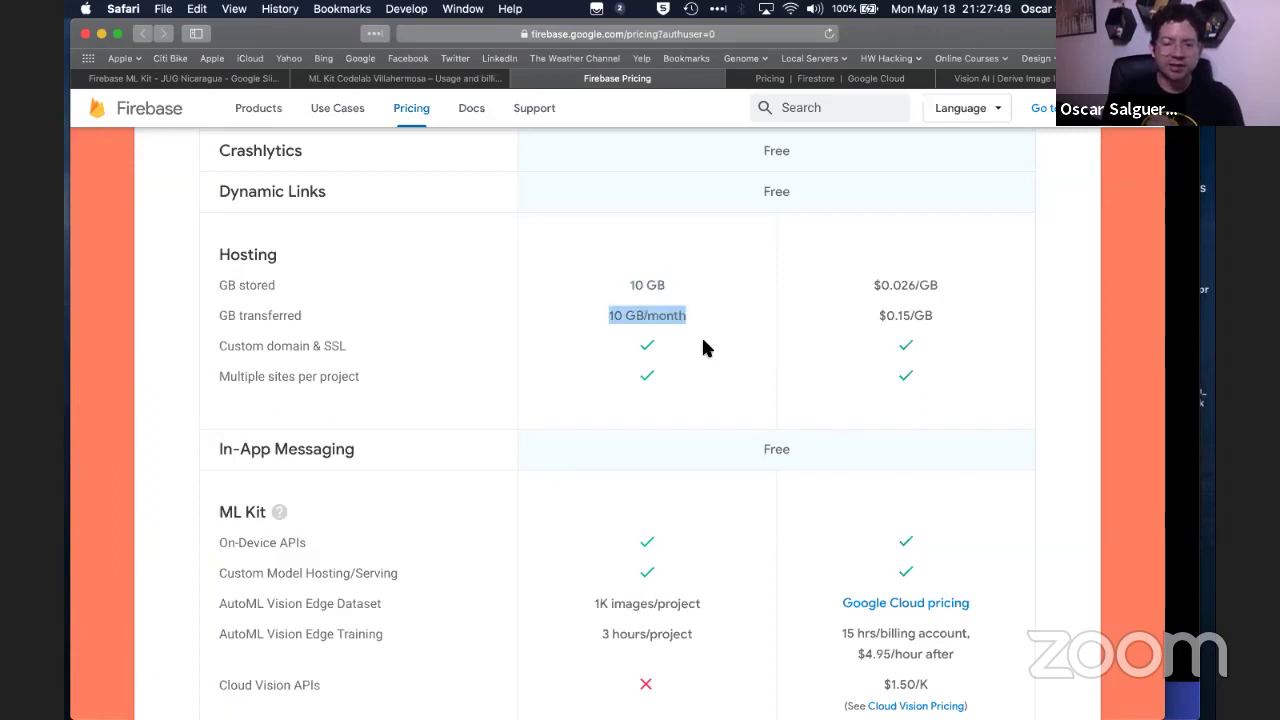
drag(218, 347, 350, 349)
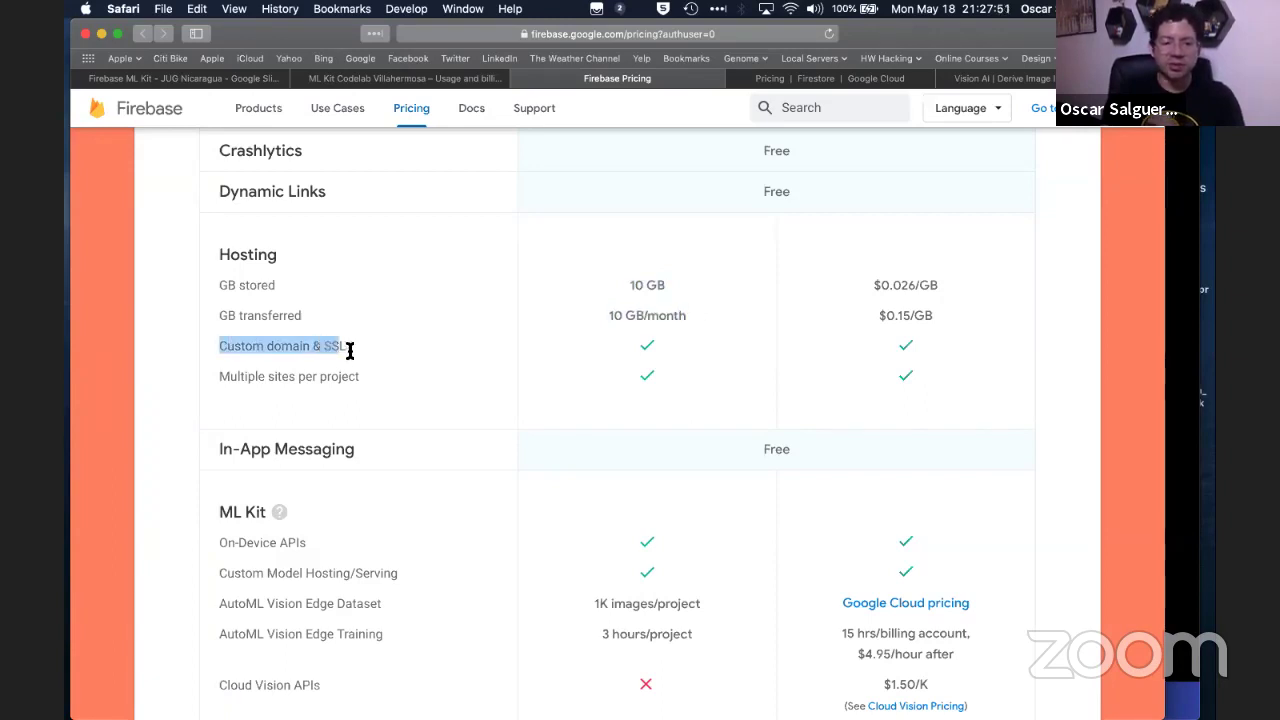
click(363, 367)
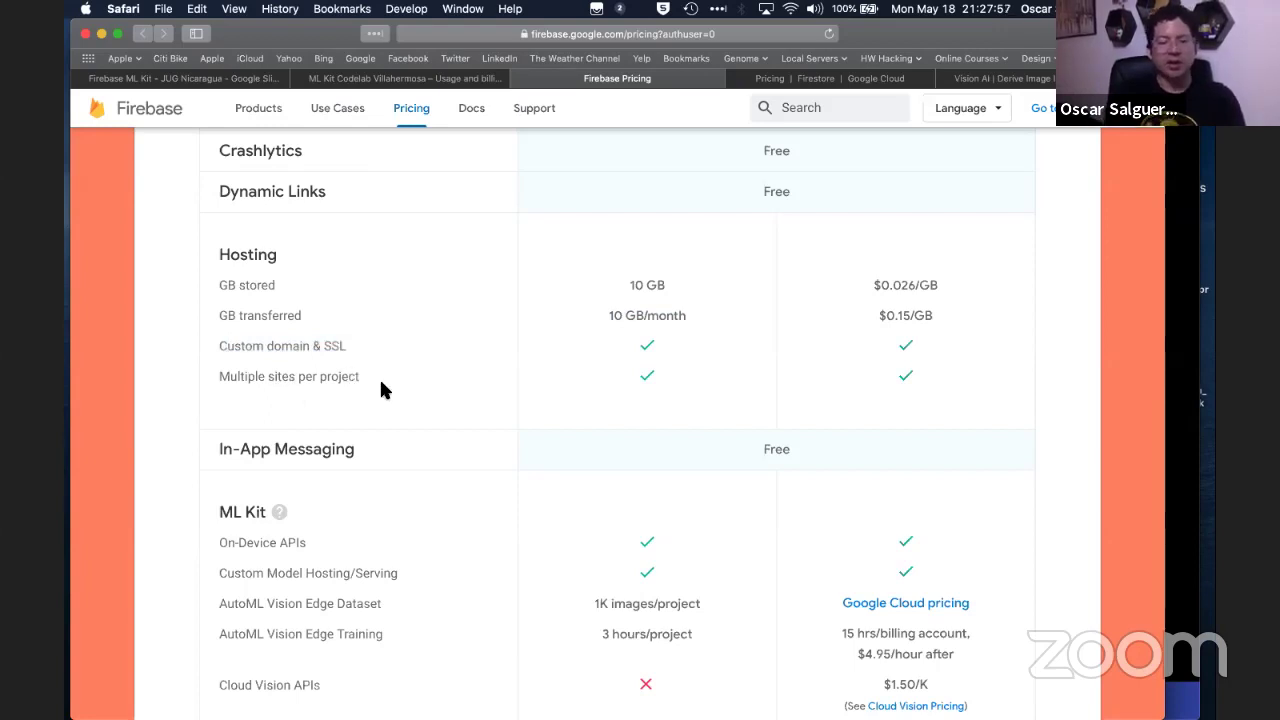
Close the three pricing pages and the Firebase pricing plans dialog, and return to the Firebase ML Kit - JUG Nicaragua presentation.
click(522, 80)
click(523, 80)
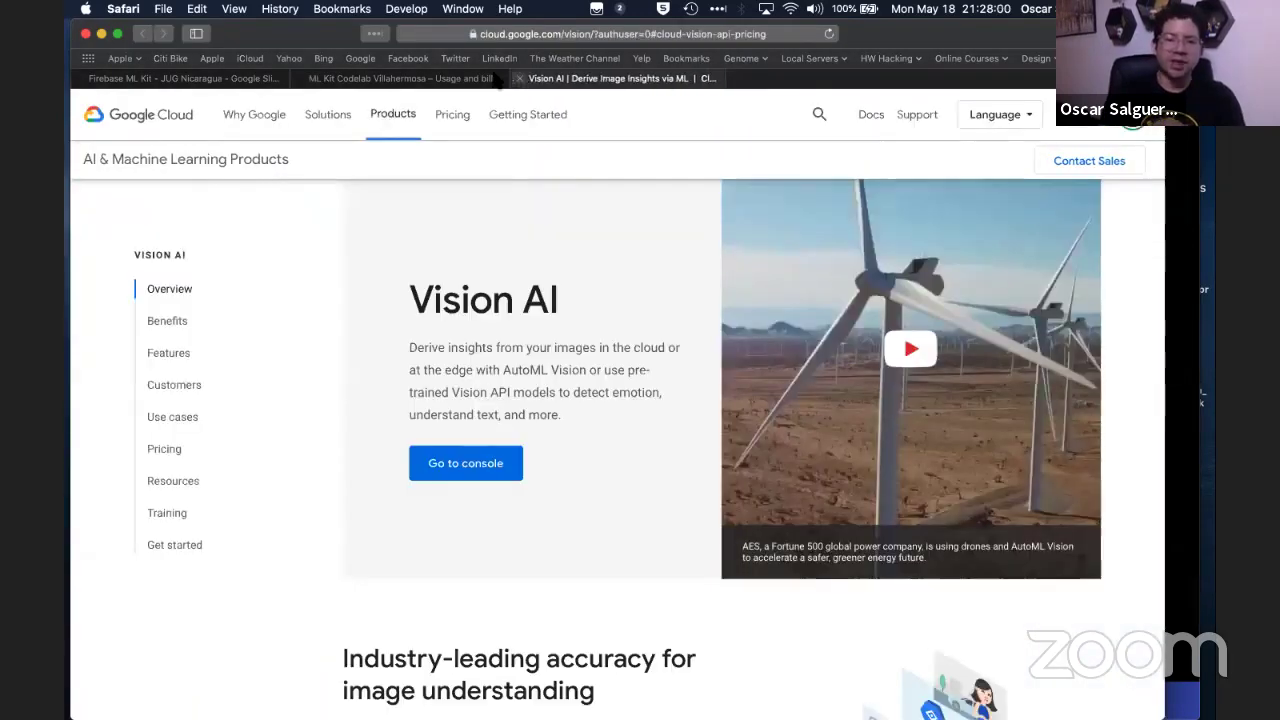
click(508, 80)
click(828, 206)
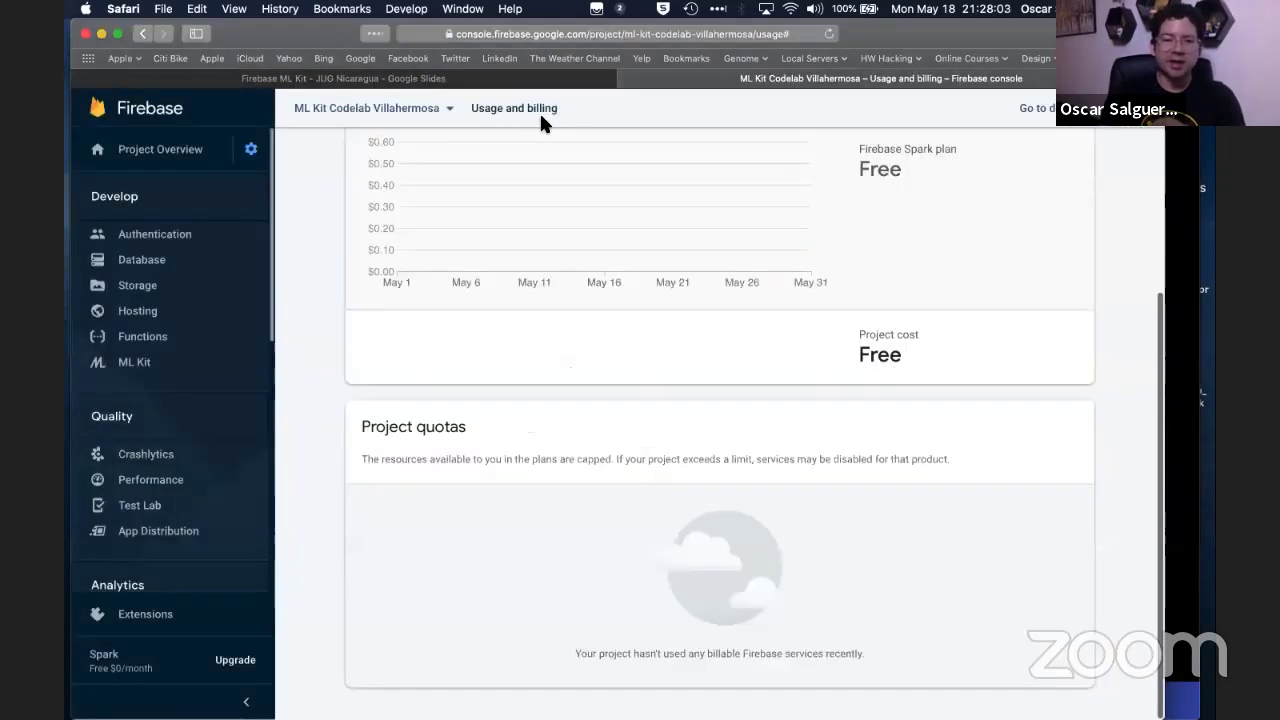
click(630, 80)
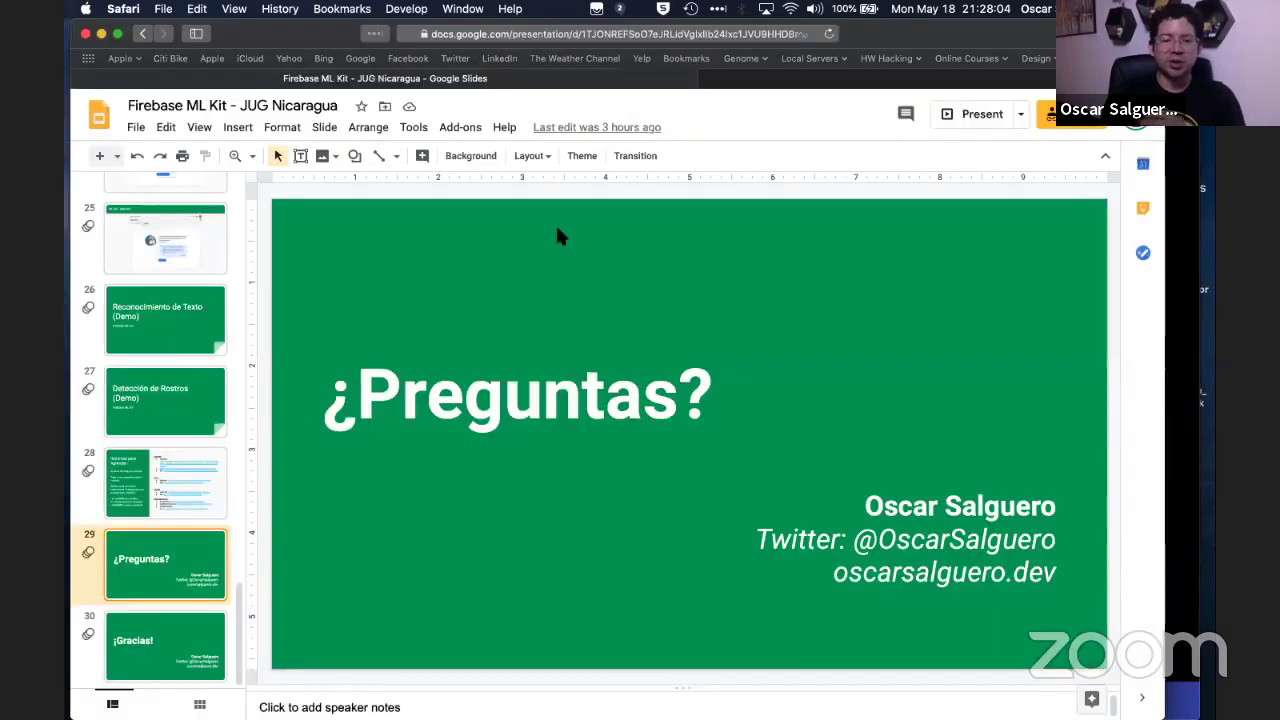